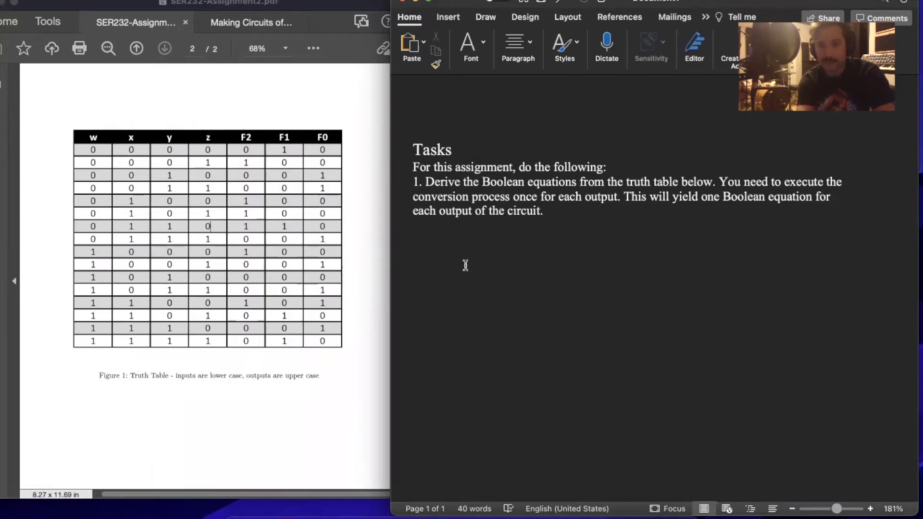
- Below the task text, add the equation labels "F2 =", "F1 =" and "F0 =" on separate lines with blank lines between them
left_click(567, 223)
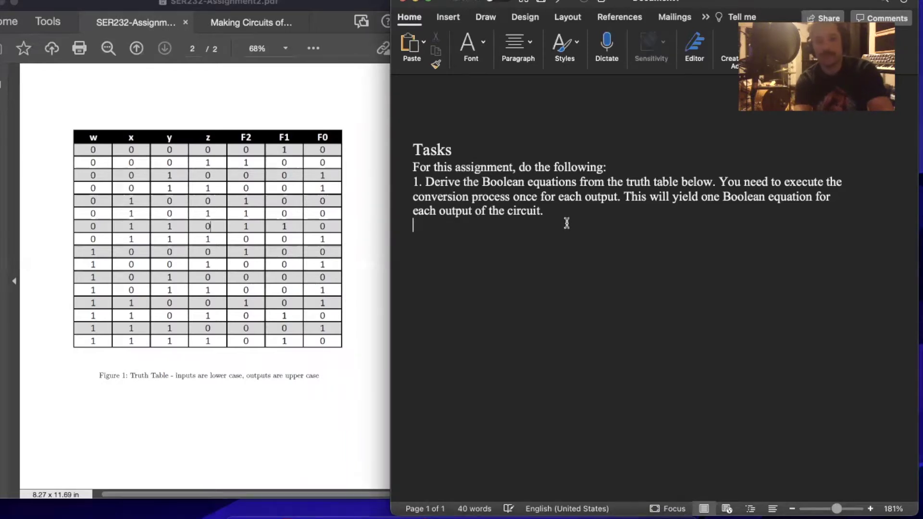
key("Return")
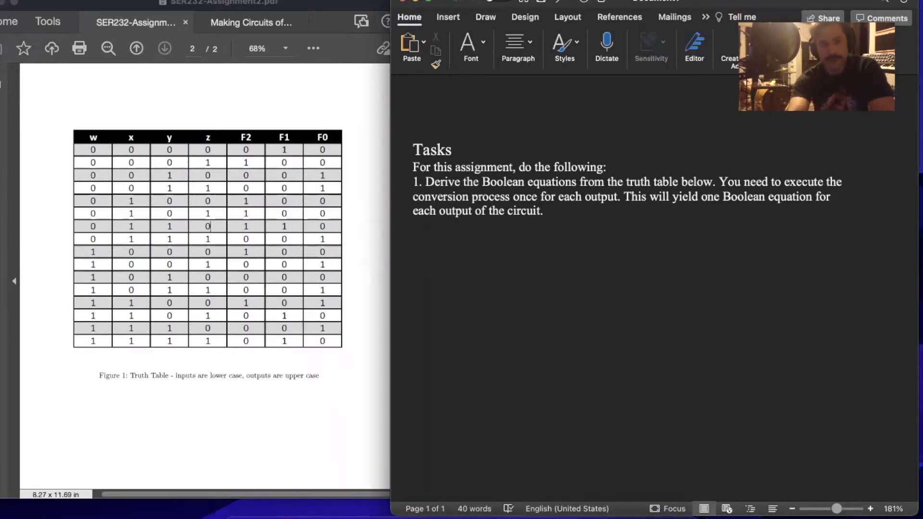
type("F2 =")
key("Return")
key("Return")
type("F1 =")
key("Return")
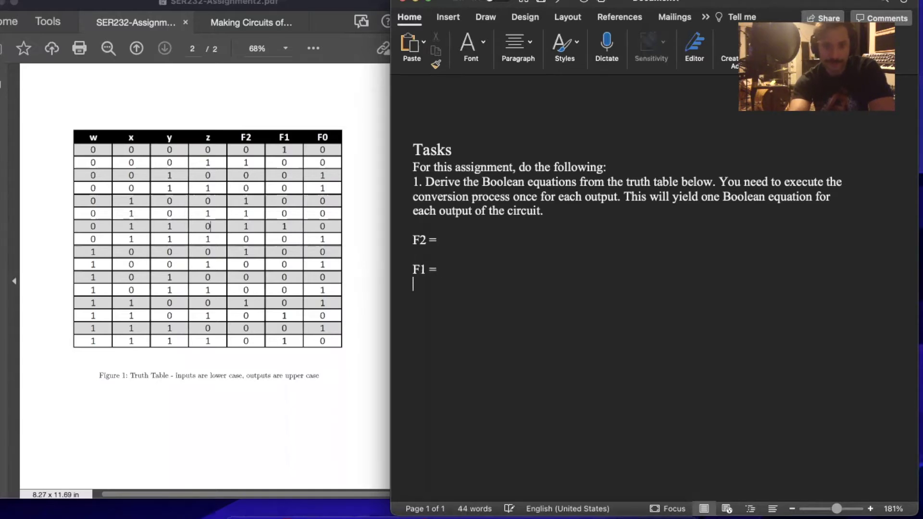
type("F0")
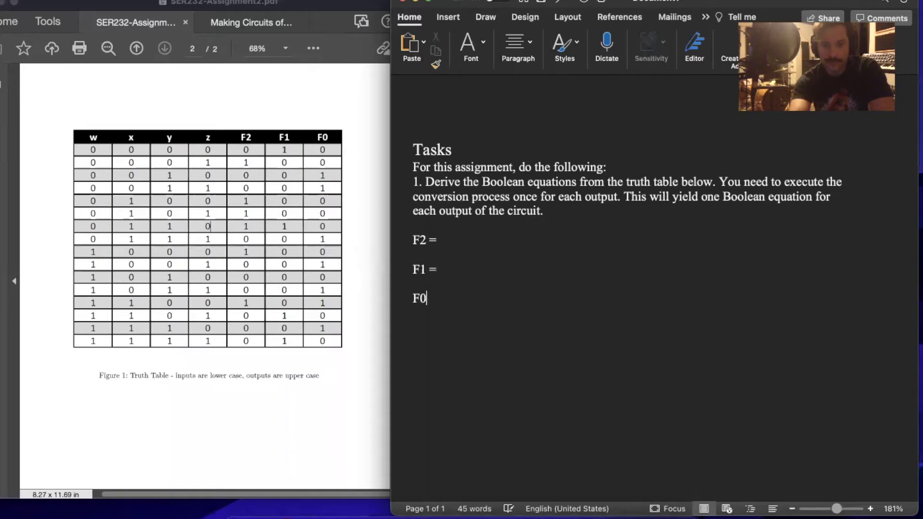
type(" =")
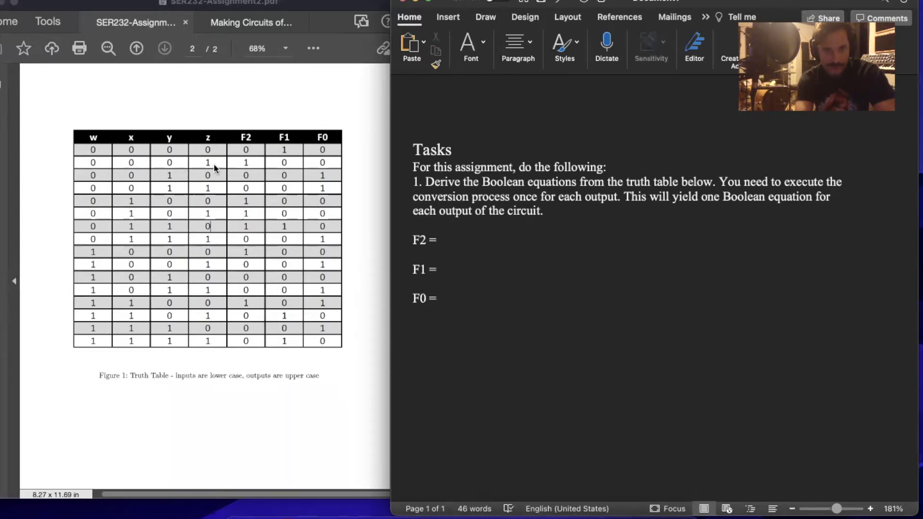
- Start the F2 equation with the first two product terms from the truth table: w'x'y'z + w'xy'z' +
left_click(482, 232)
type("w")
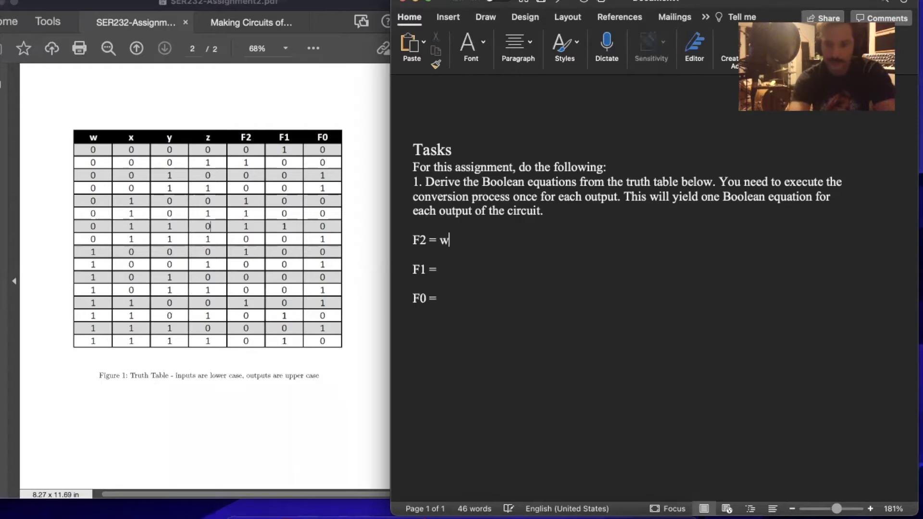
type("'x'y'z")
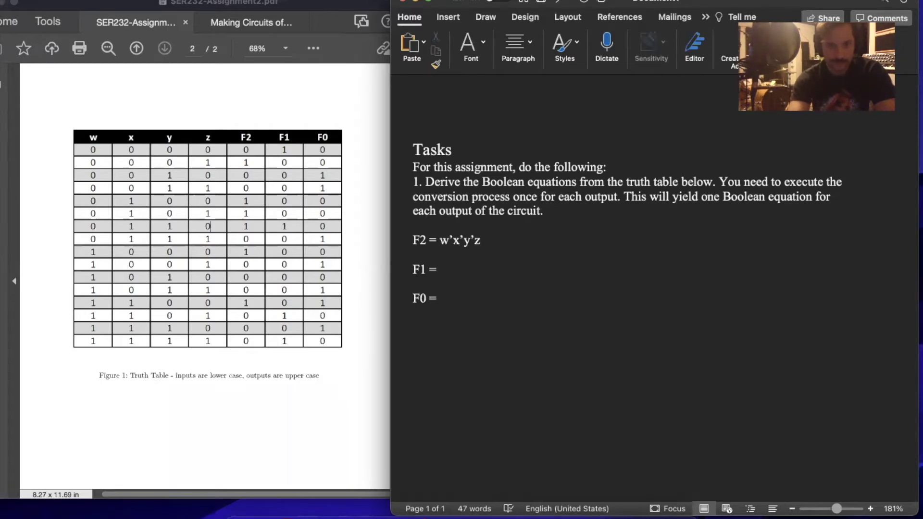
type(" +")
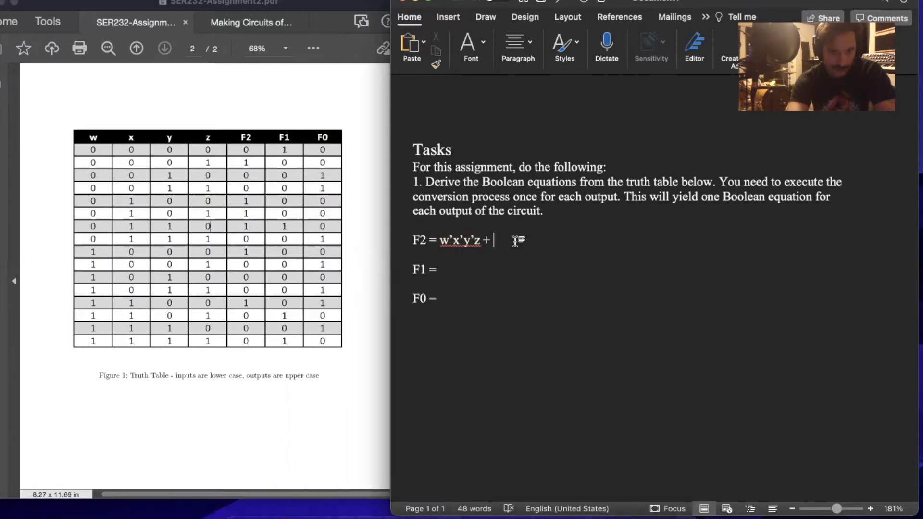
type("w")
type("'x")
type("y'z")
type("'")
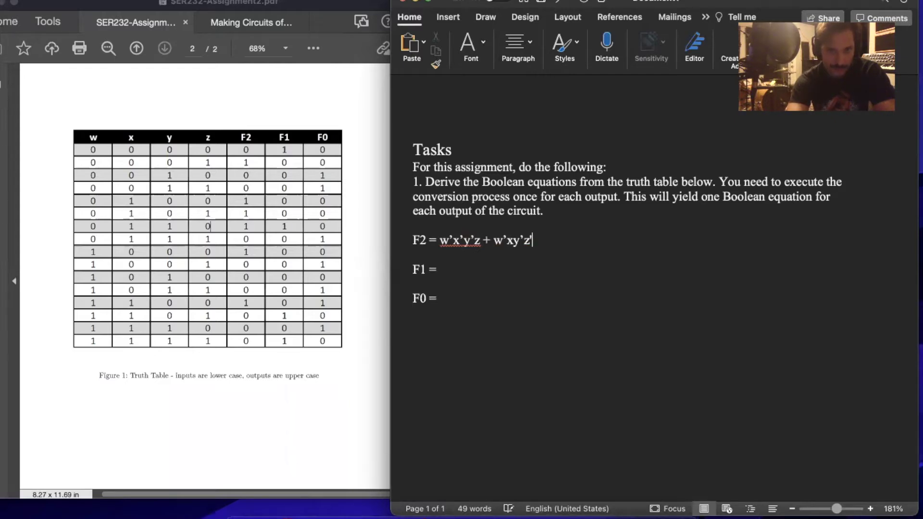
type(" +")
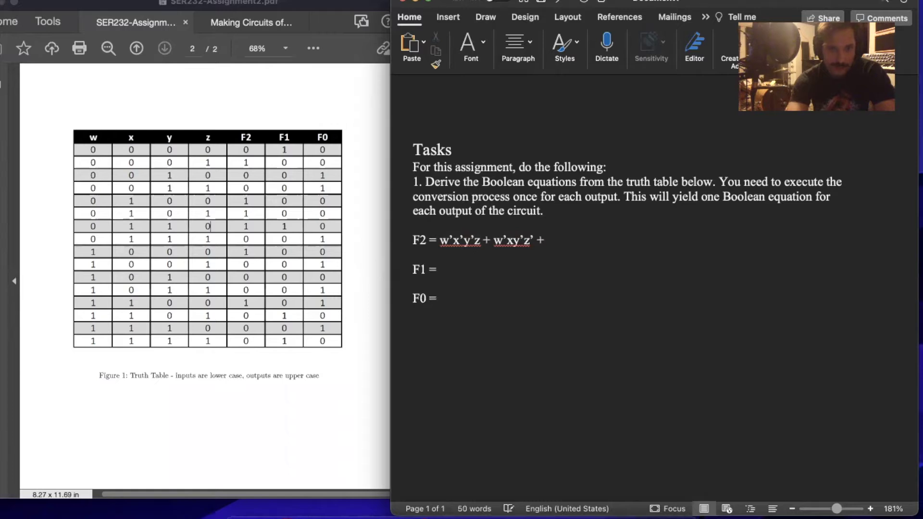
- Complete the F2 equation with the remaining product terms w'xy'z + w'xyz' + wx'y'z' + wxy'z'
type(" w'")
type("x")
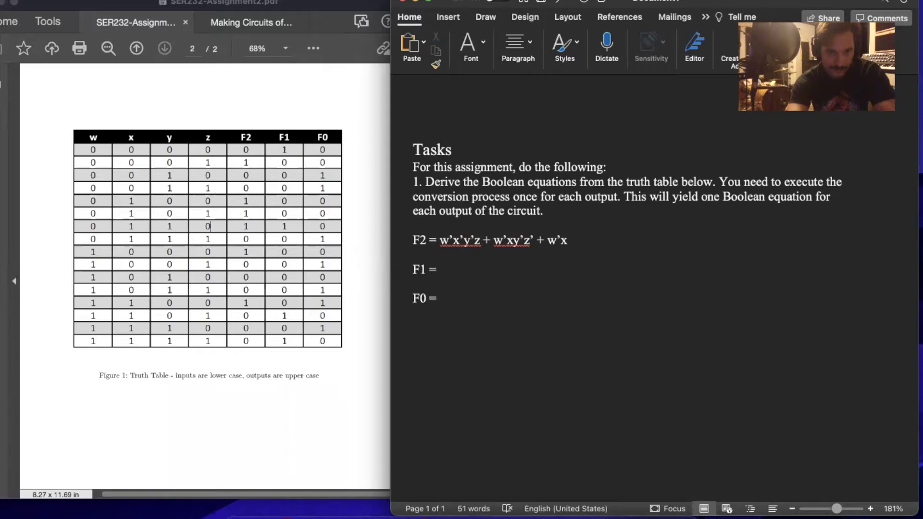
type("y'z")
type(" + ")
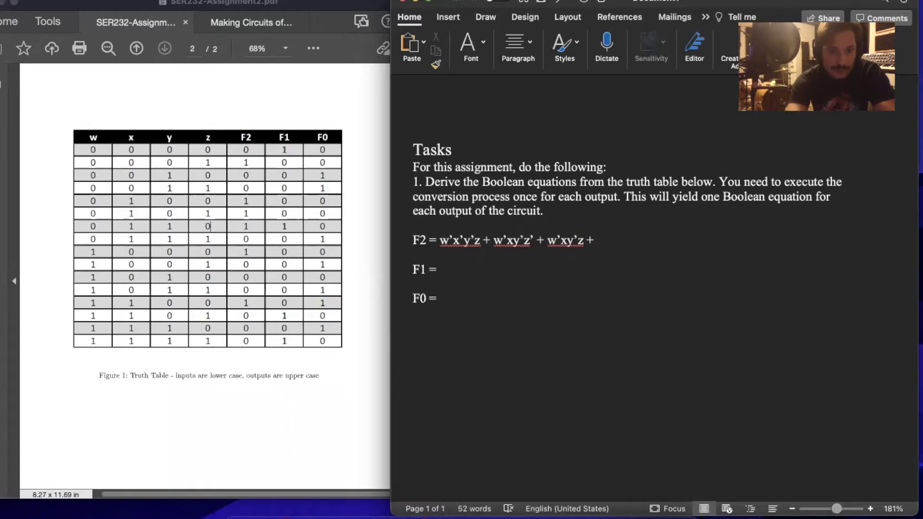
type("w'xyz")
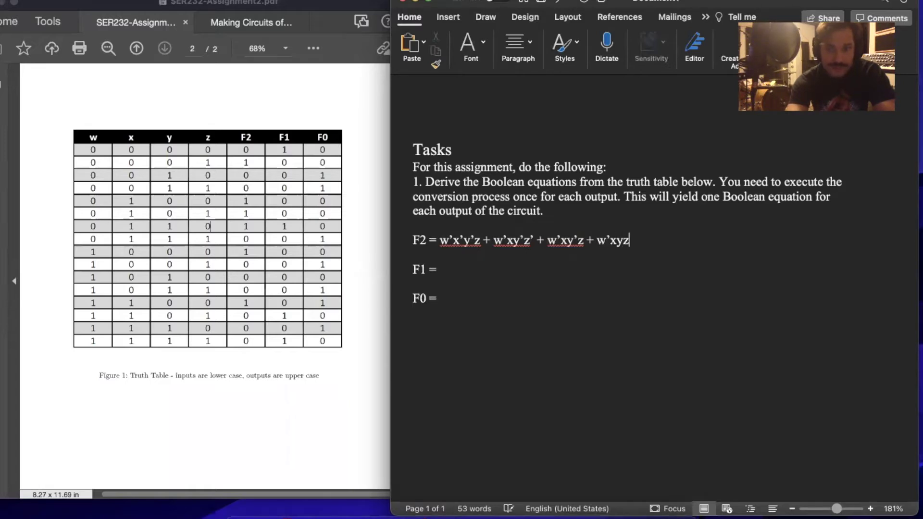
type("' +")
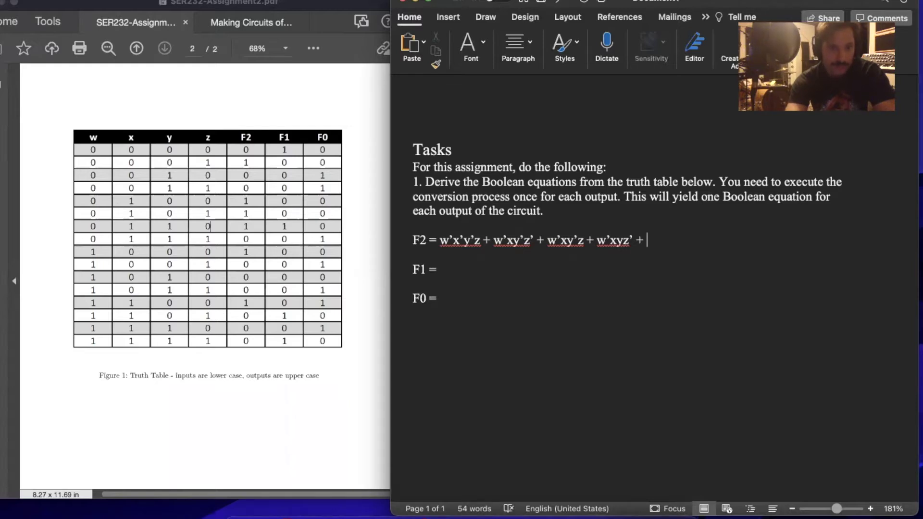
type("wx'y'z'")
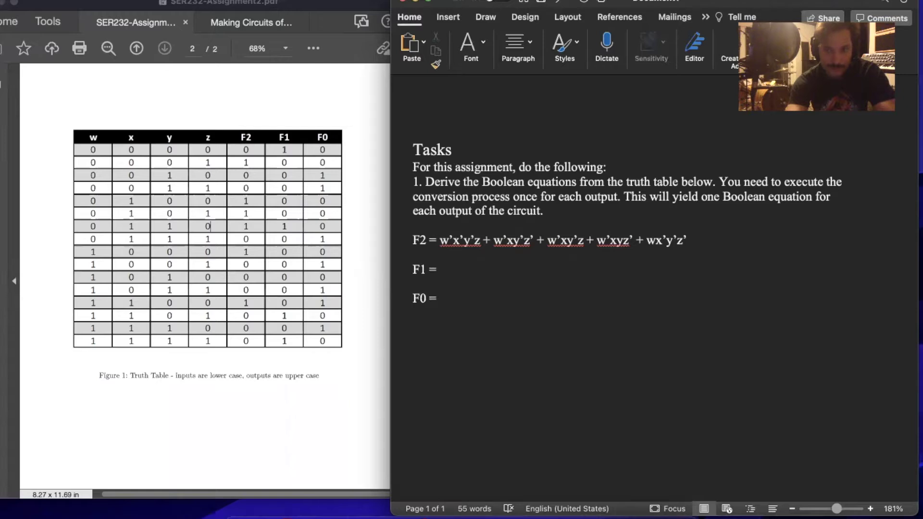
type(" + ")
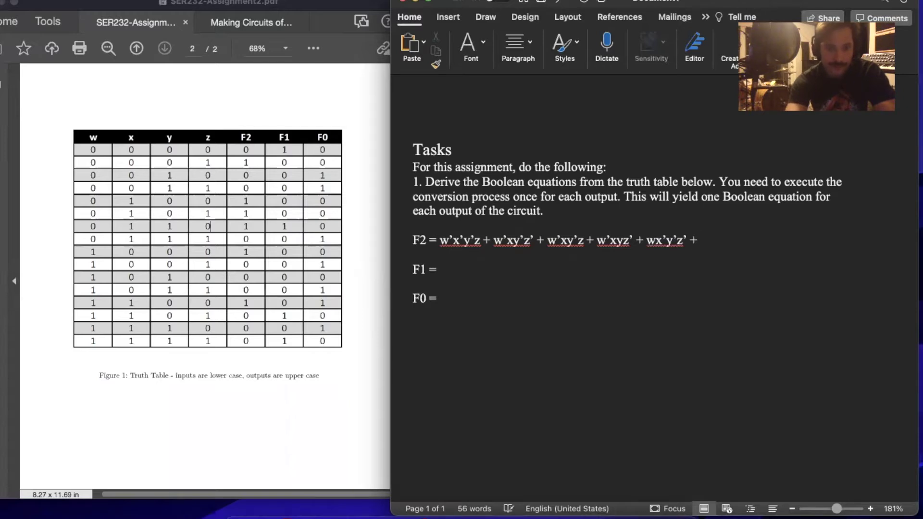
type("wx")
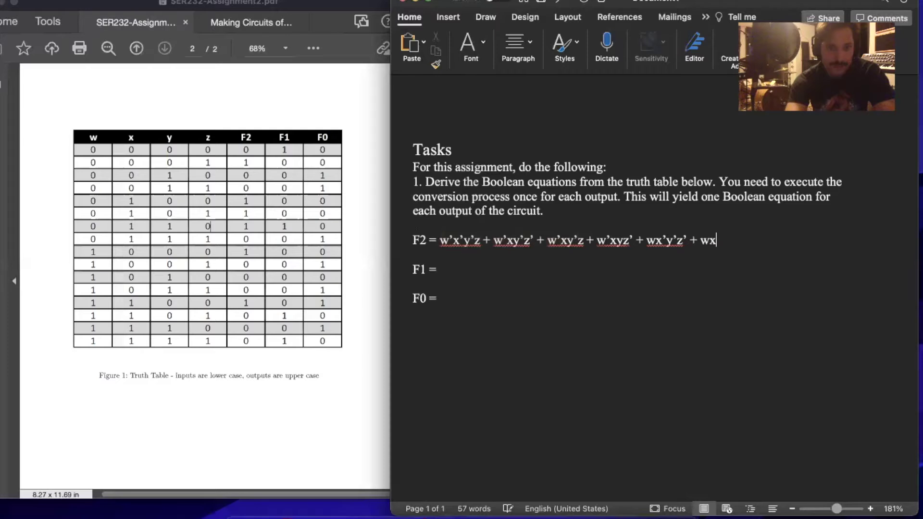
type("y'z'")
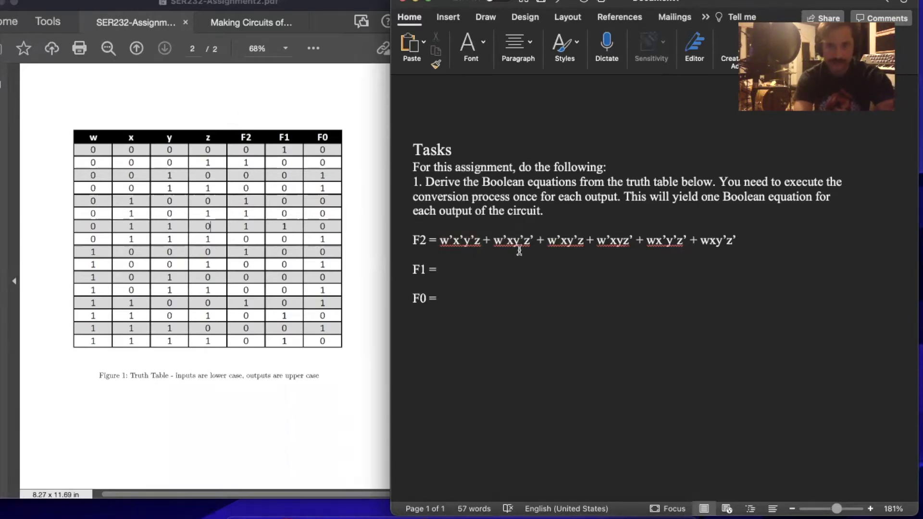
- Write the F1 equation from the truth table as w'x'y'z' + w'xyz' + wxy'z + wxyz
left_click(495, 270)
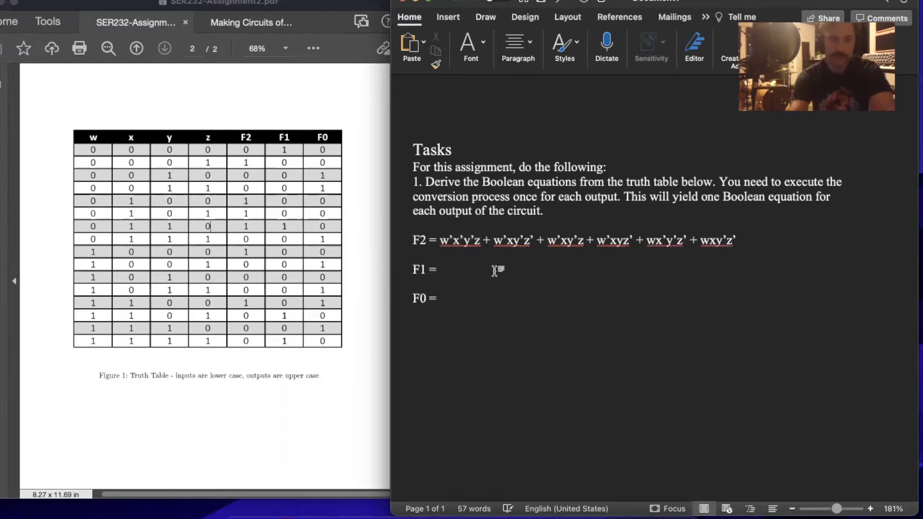
type("w'x'y")
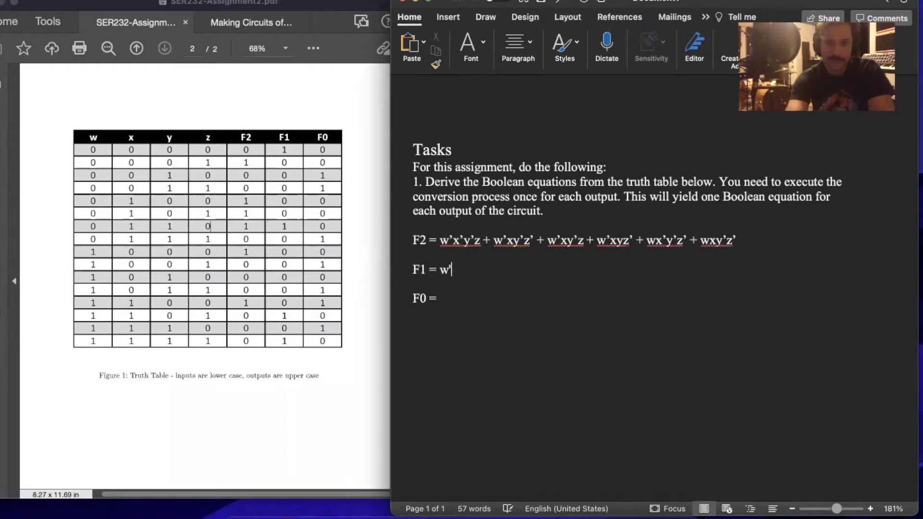
type("'z'")
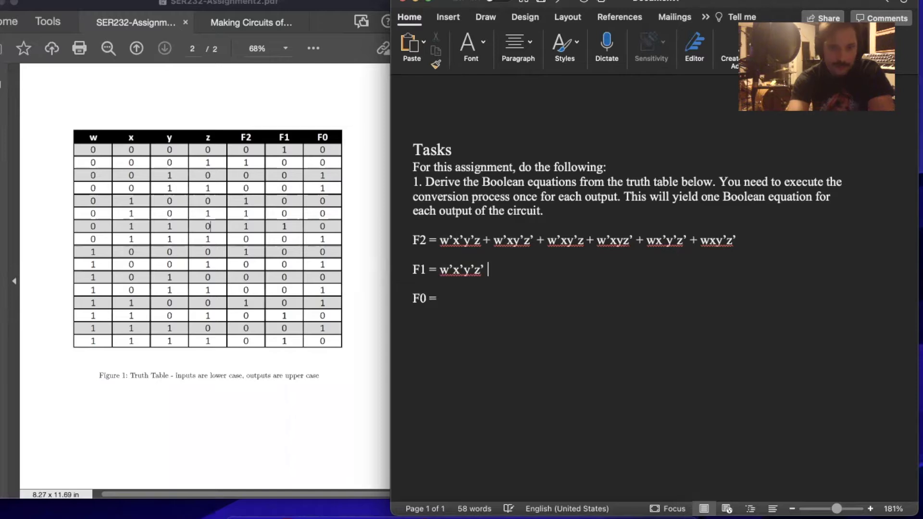
type(" + ")
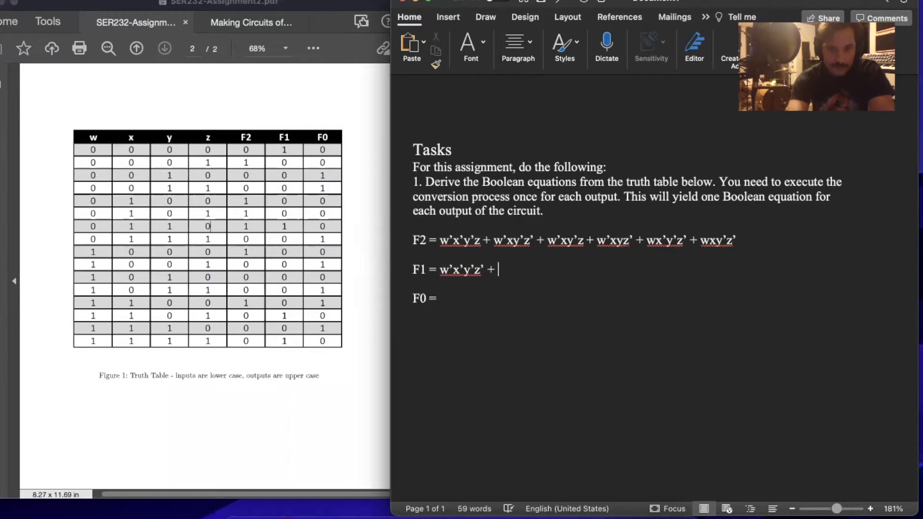
type("w'")
type("xyz’")
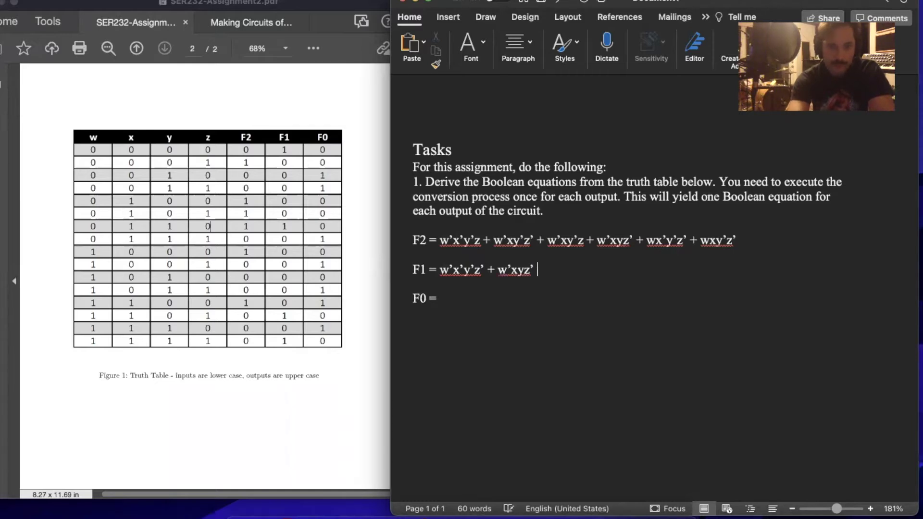
type(" +")
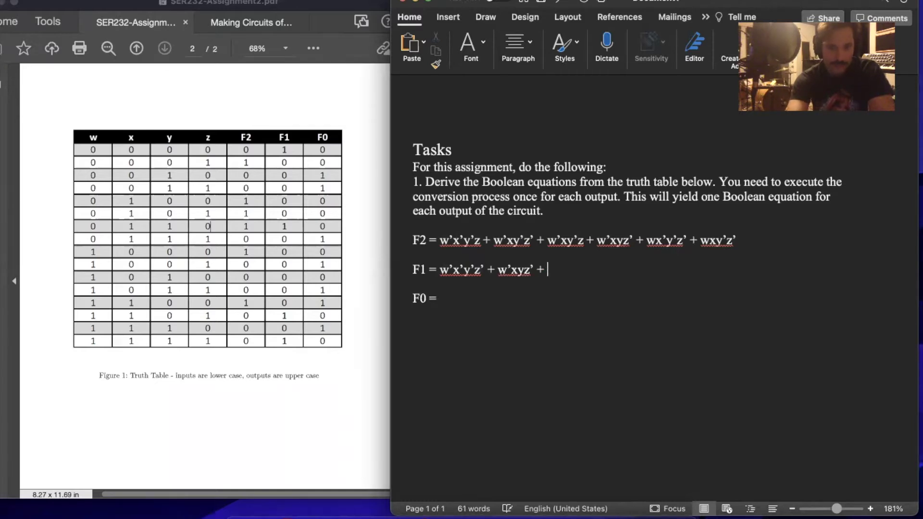
type(" wxy")
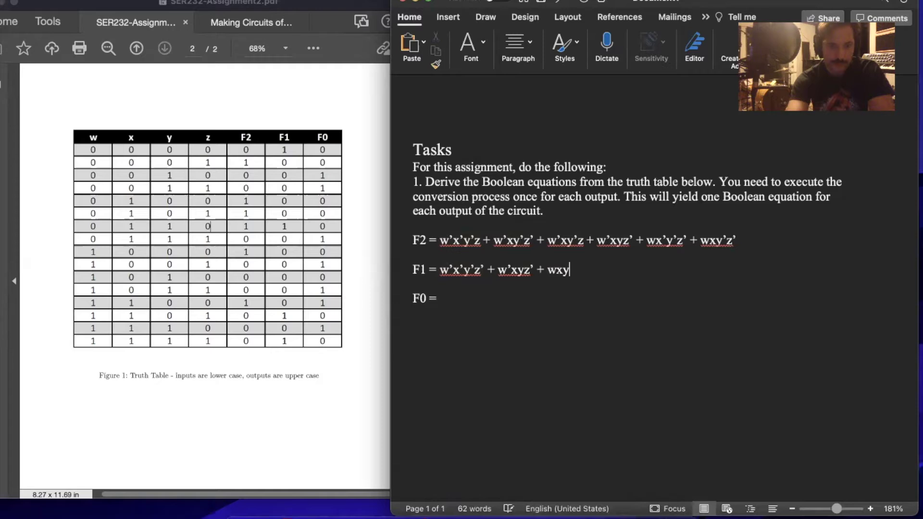
type("'z")
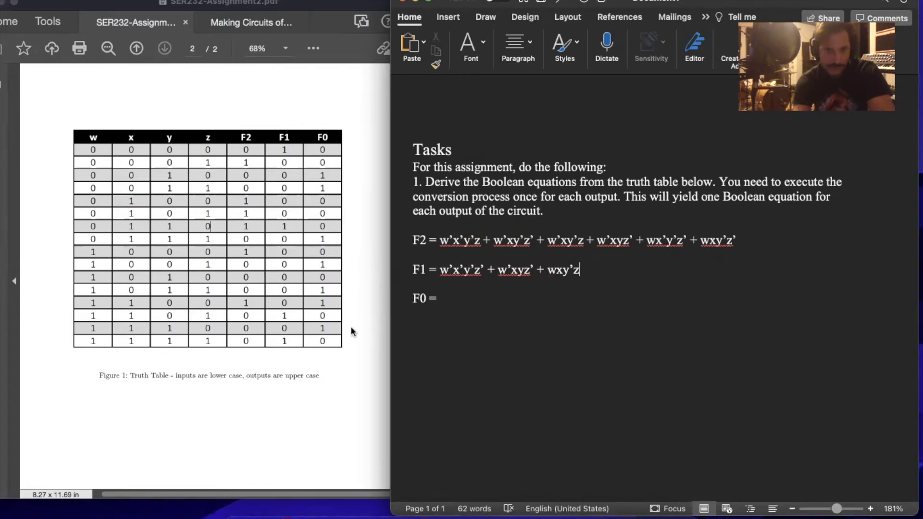
type("+ wxyz")
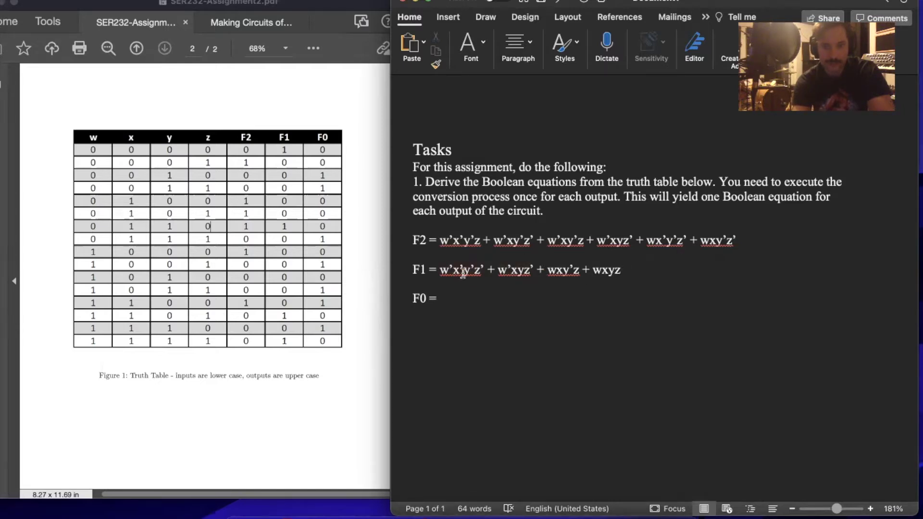
- Start the F0 equation with the first two product terms from the truth table: w'x'yz' + w'x'yz +
left_click(482, 298)
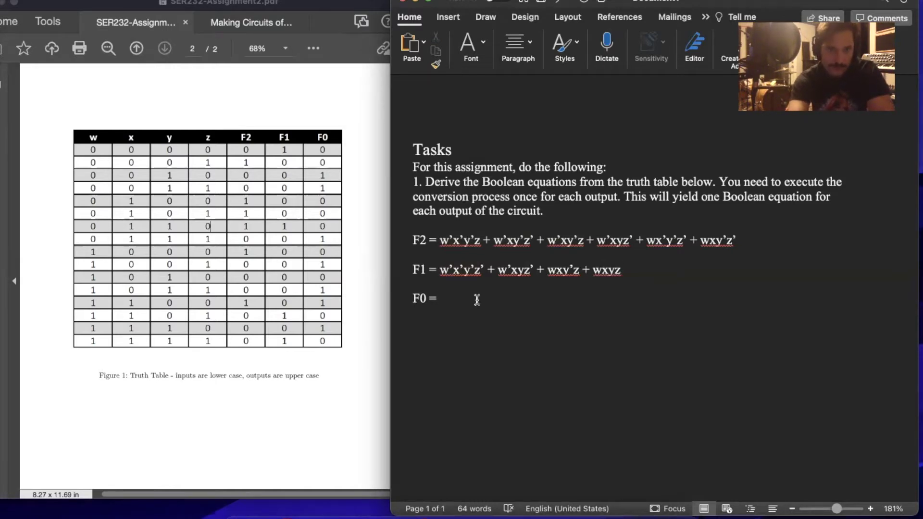
type("w")
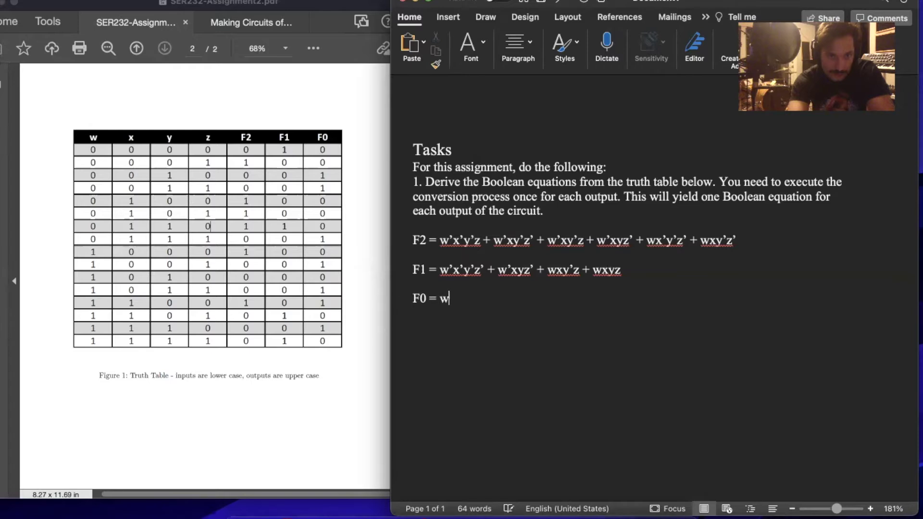
type("'x'")
type("'")
type(" + ")
type("w'x'yz + ")
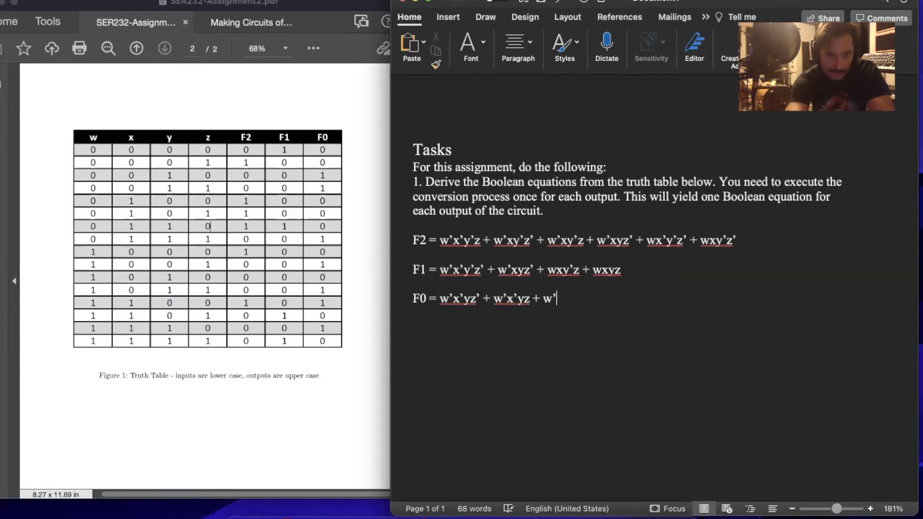
- Continue the F0 equation from the truth table with the product terms w'xyz + wx'y'z + wx'yz
type("w'xyz")
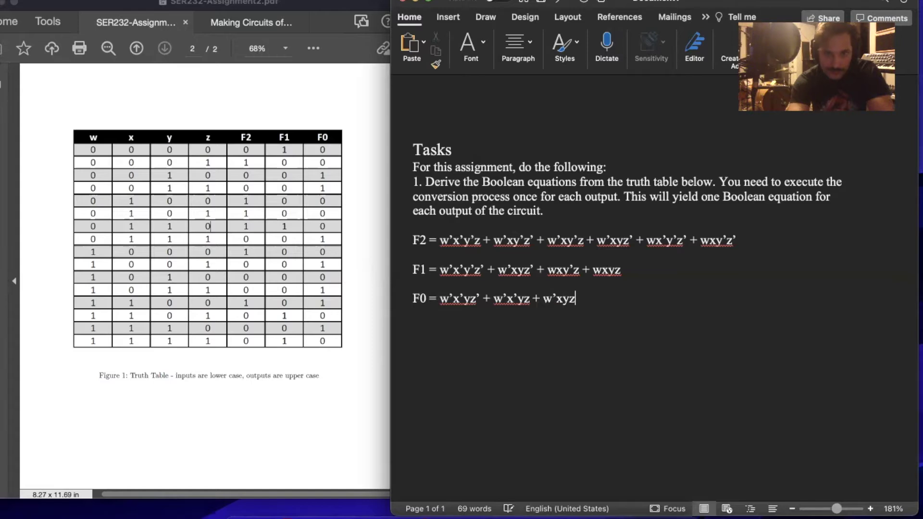
type(" + ")
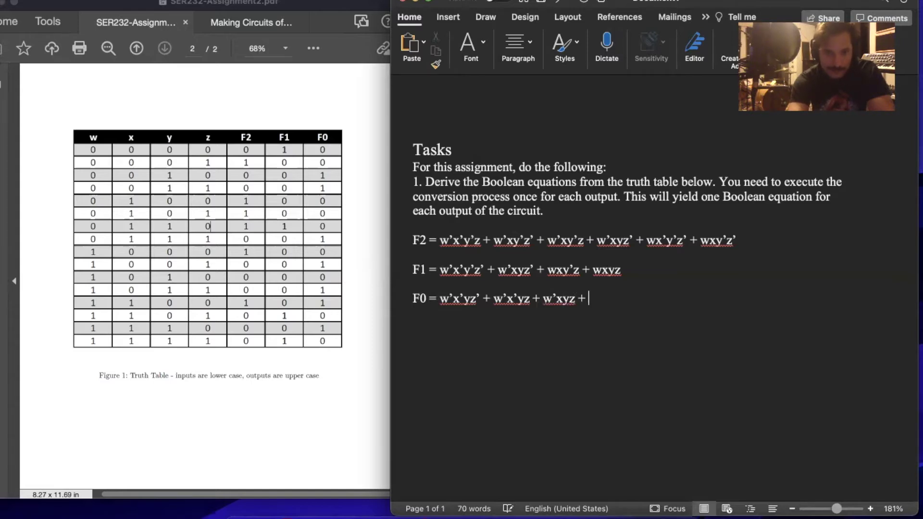
type("wx’y’")
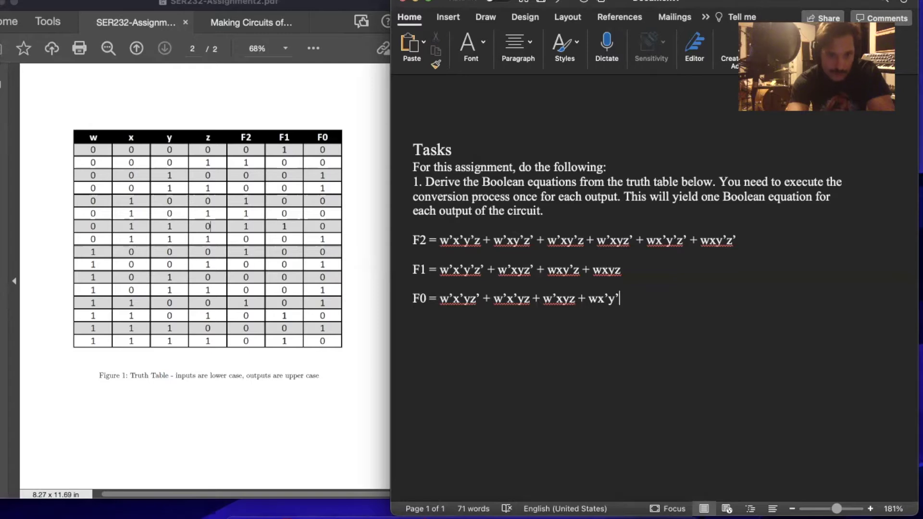
type("'y'z + ")
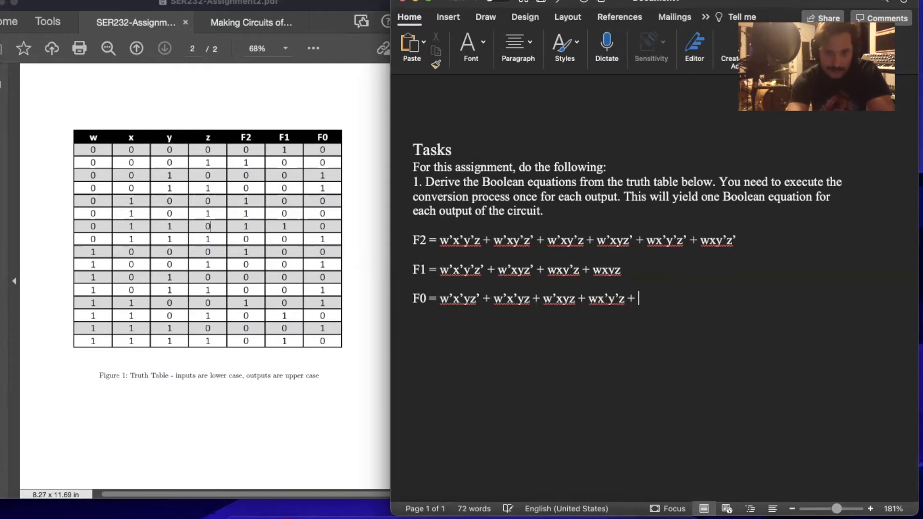
type("w'x")
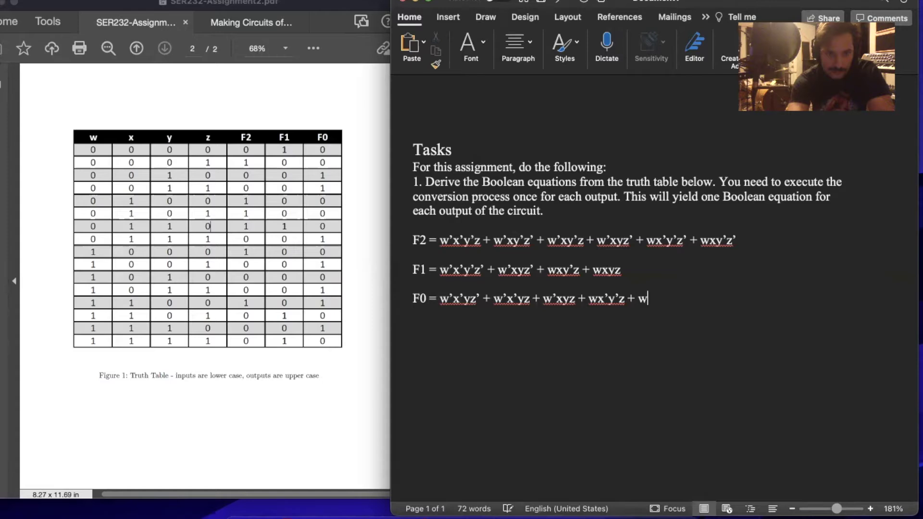
key("BackSpace")
key("BackSpace")
type("x")
type("'")
left_click(688, 302)
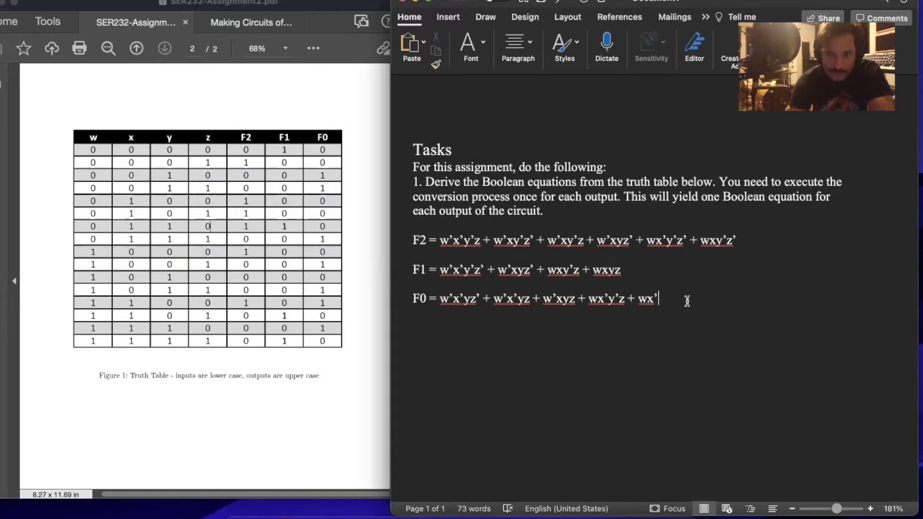
type("yz")
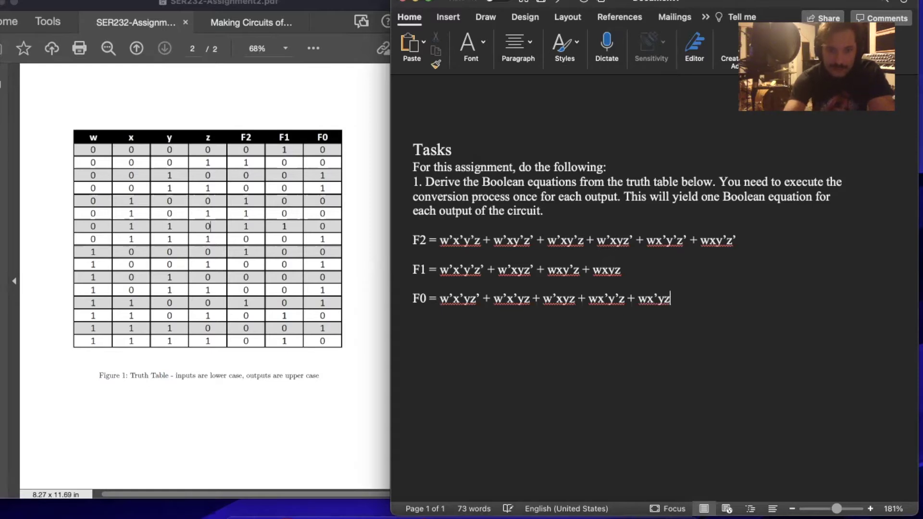
- Complete the F0 equation with the last two product terms + wxy'z' + wxyz'
type(" + wx")
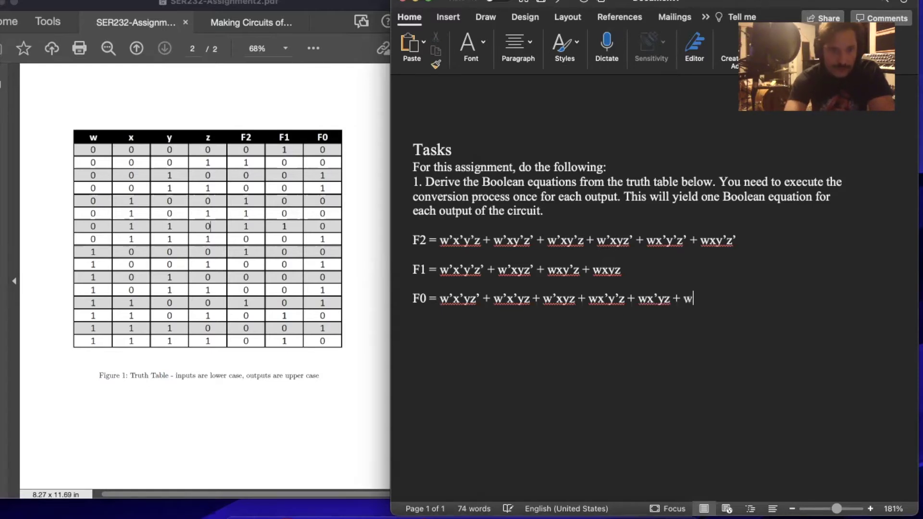
type("y")
key("Return")
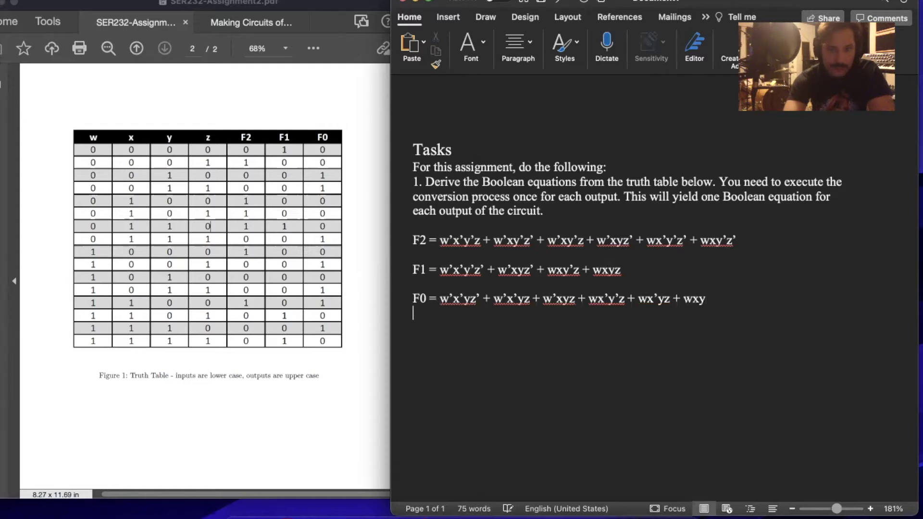
left_click(724, 289)
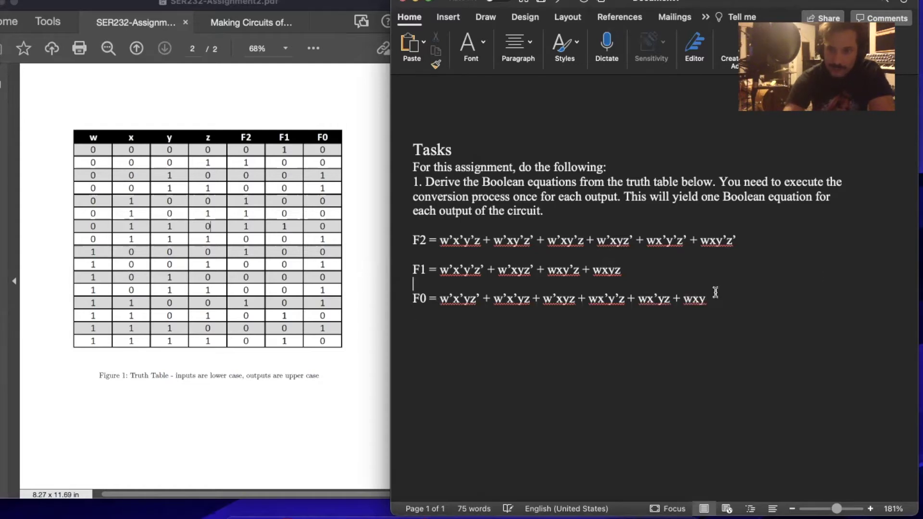
type("'z'")
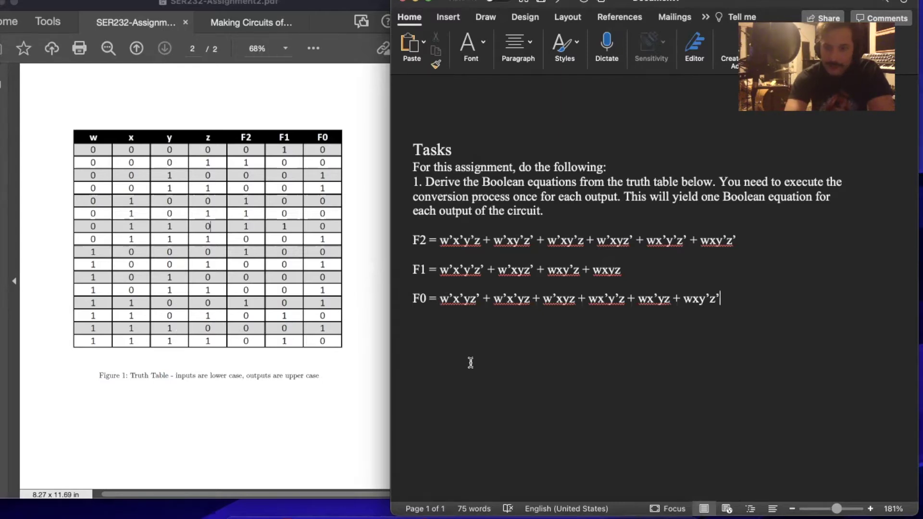
type(" + wxy’")
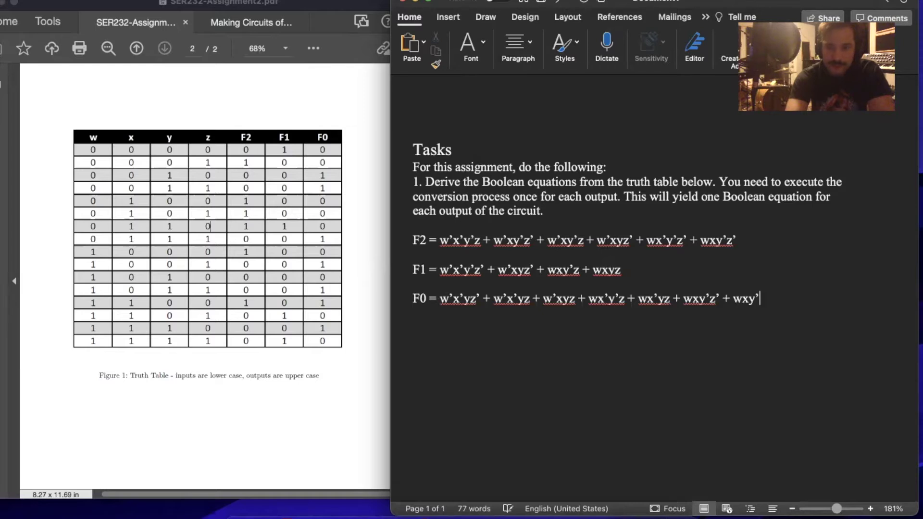
type("z'")
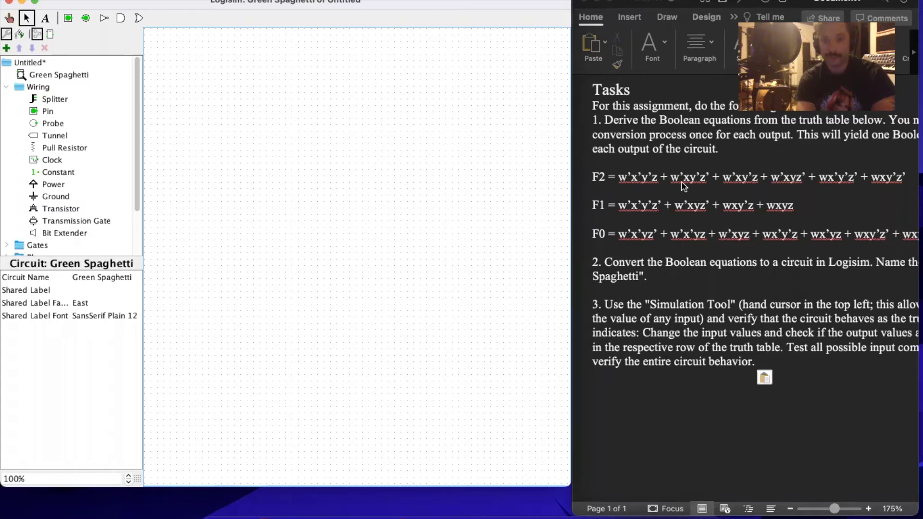
- In Logisim, check the circuit's name against the task 2 instructions in the document
left_click(47, 77)
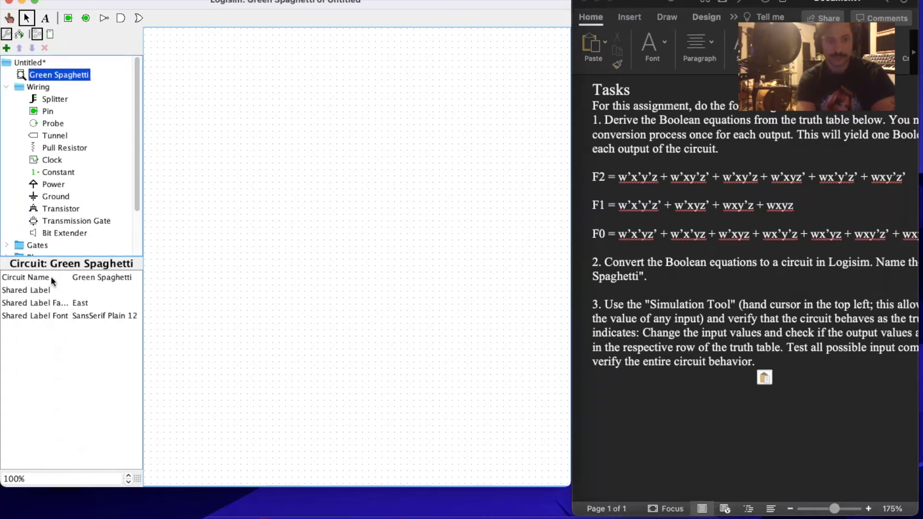
left_click(95, 278)
key("Return")
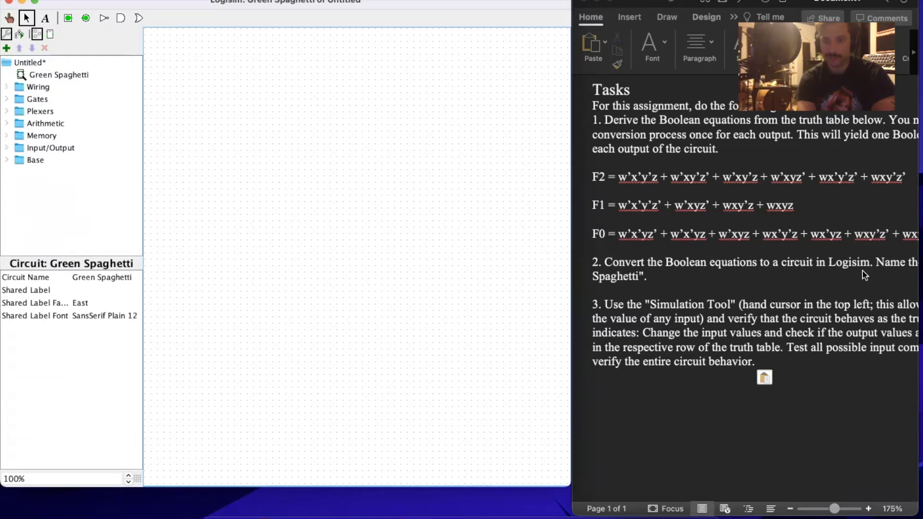
scroll(863, 271, "right", 3)
scroll(863, 270, "left", 5)
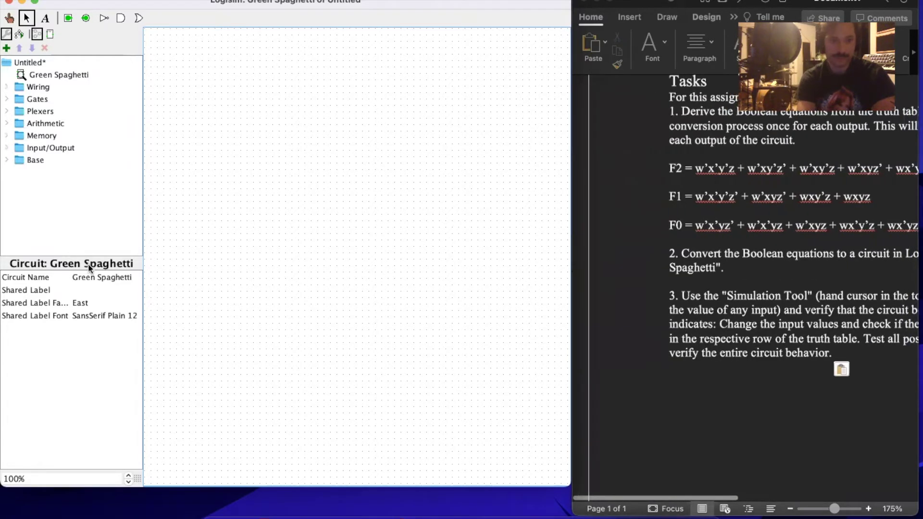
left_click(119, 272)
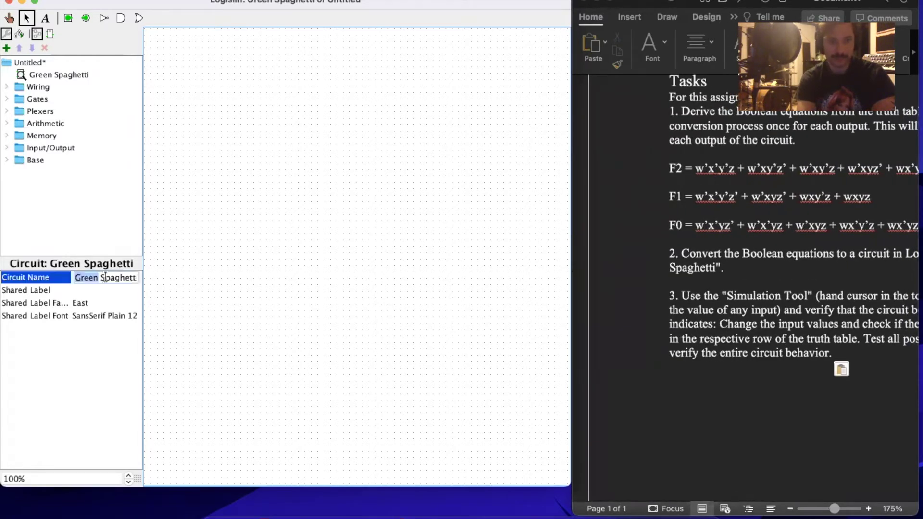
left_click(160, 82)
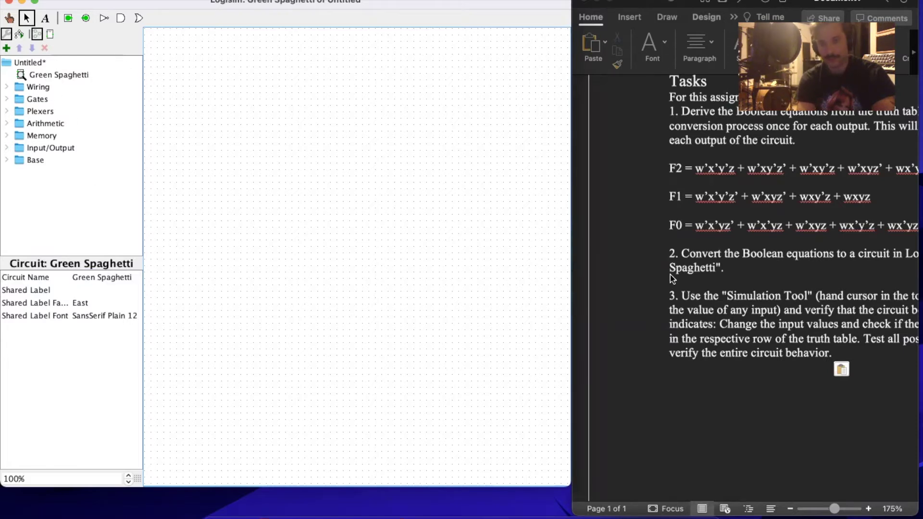
scroll(670, 275, "right", 5)
scroll(671, 276, "up", 2)
scroll(670, 275, "left", 2)
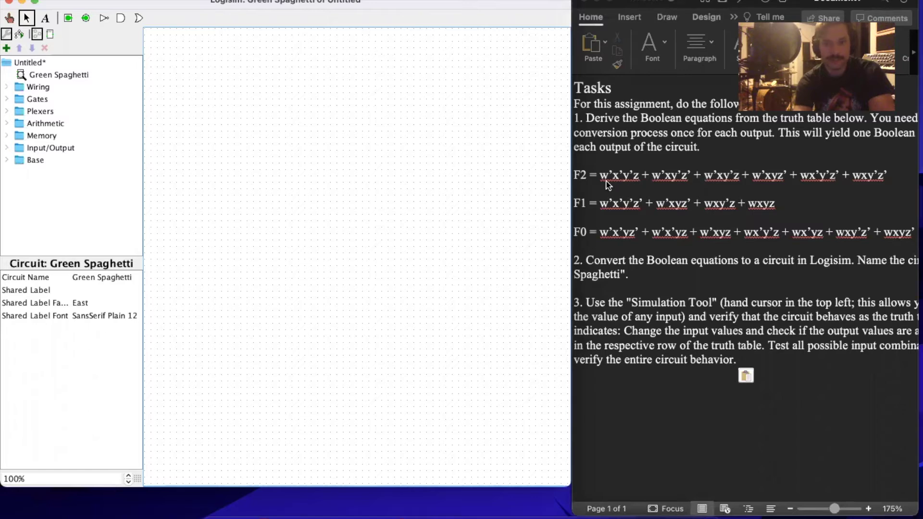
- Place four 1-bit, east-facing input pins on the empty canvas, aligned one below another in a vertical column
left_click(68, 18)
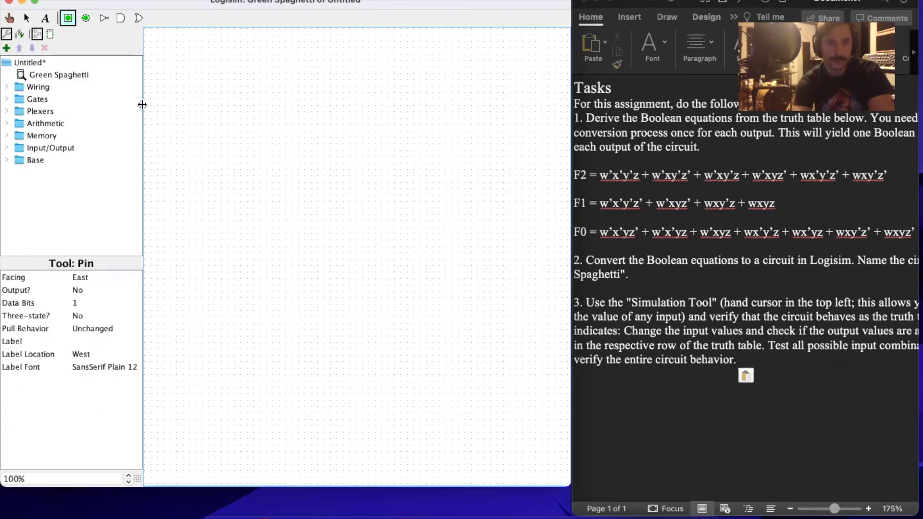
left_click(179, 107)
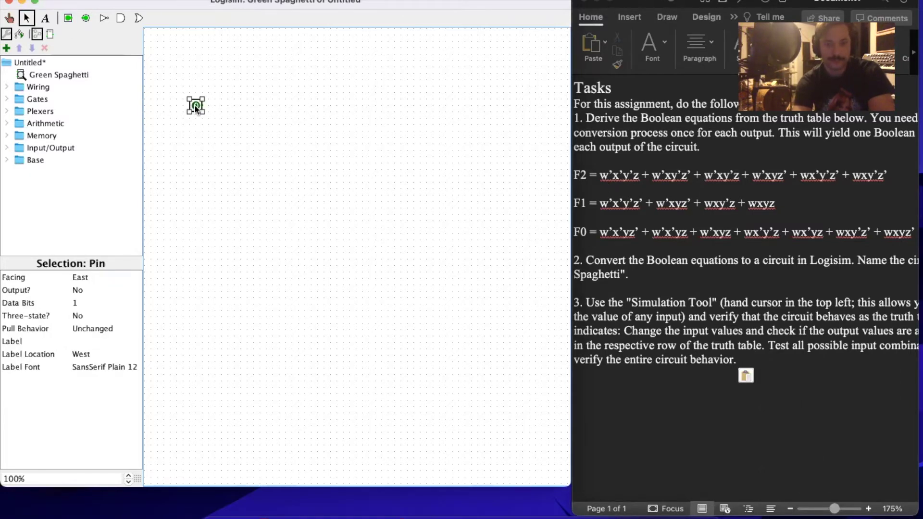
left_click(202, 143)
key("ctrl+a")
key("super+v")
left_click_drag(202, 118, 197, 201)
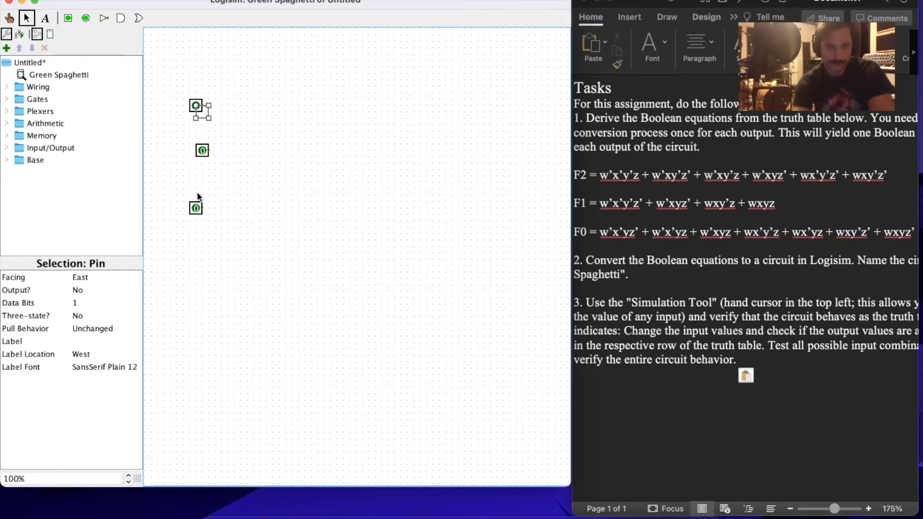
left_click_drag(203, 111, 197, 253)
left_click(199, 151)
left_click(196, 209)
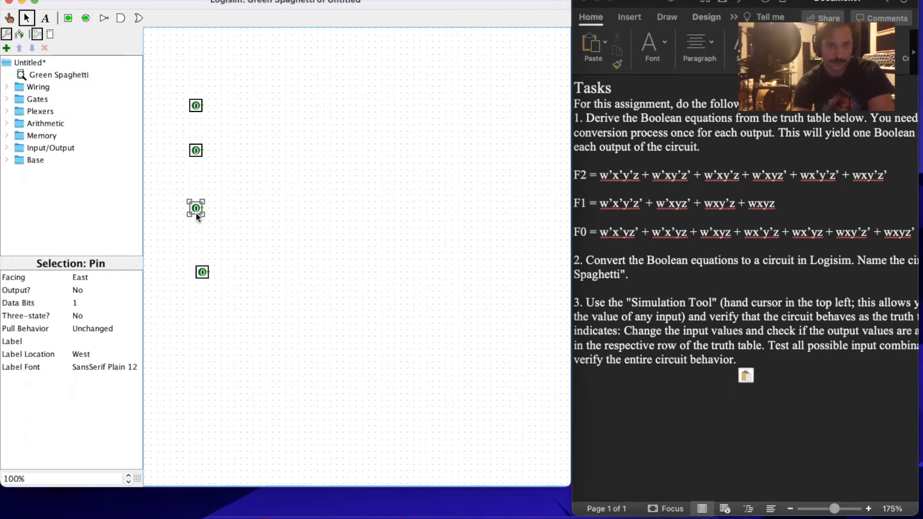
left_click_drag(202, 279, 196, 265)
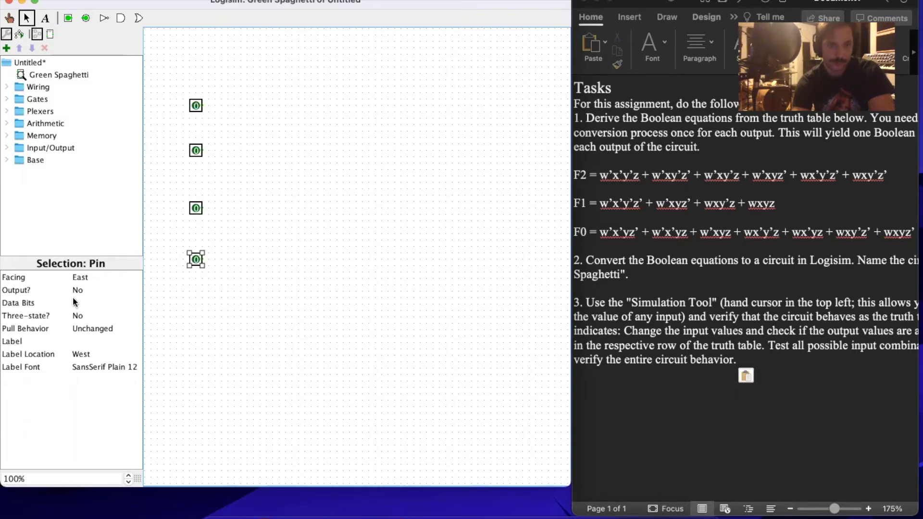
- Label the lowest input pin z and the pin directly above it y
left_click(83, 342)
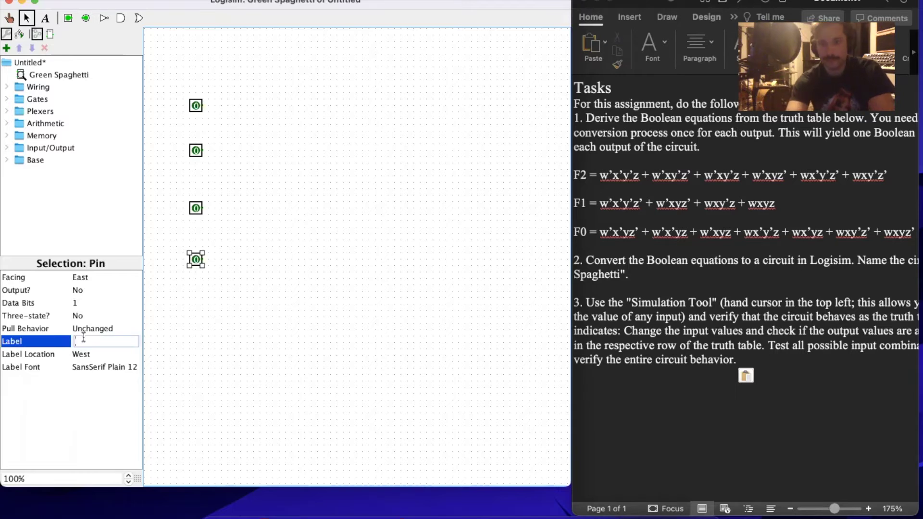
type("z")
key("Return")
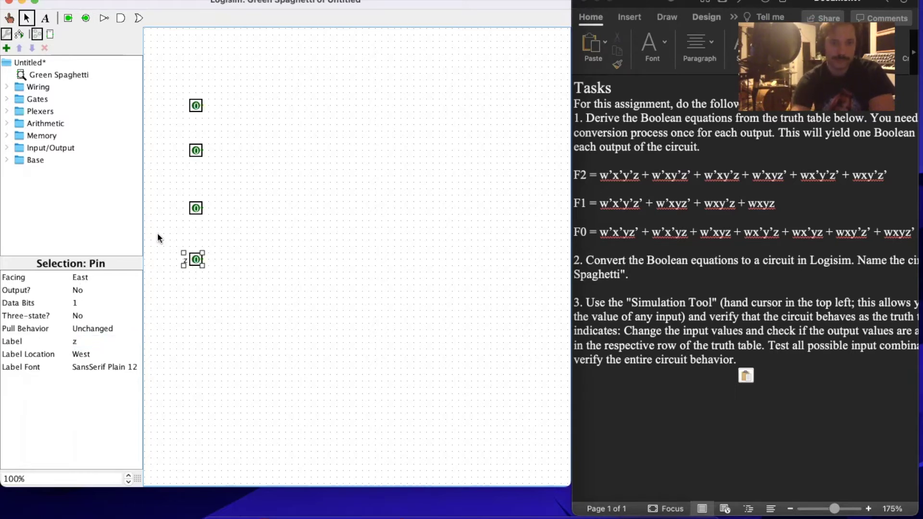
left_click(192, 209)
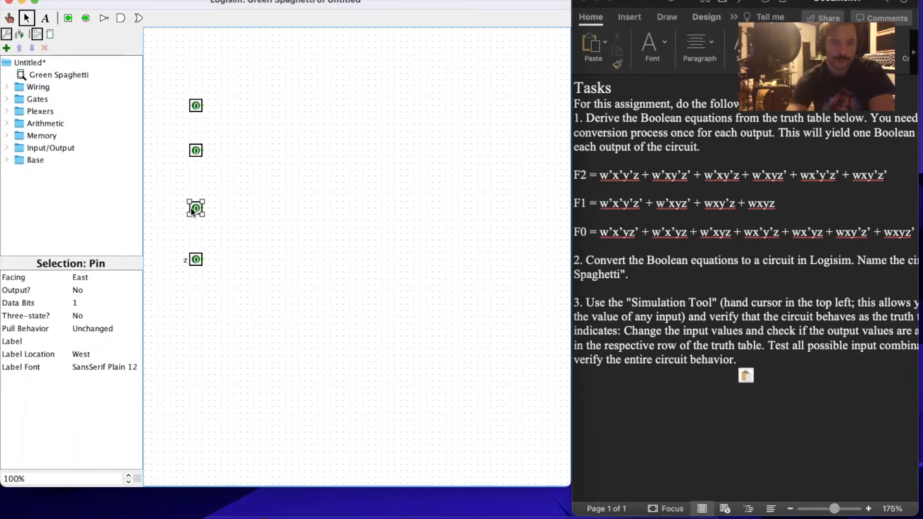
left_click(79, 341)
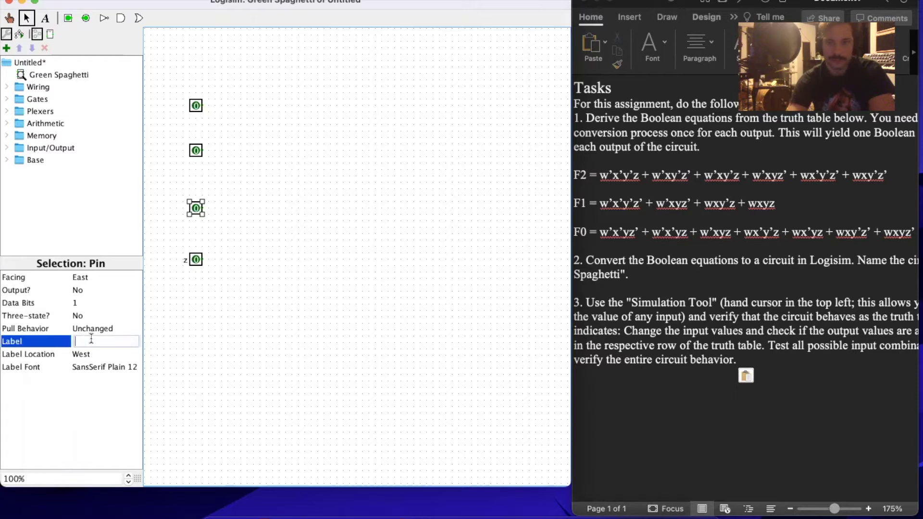
type("y")
key("Return")
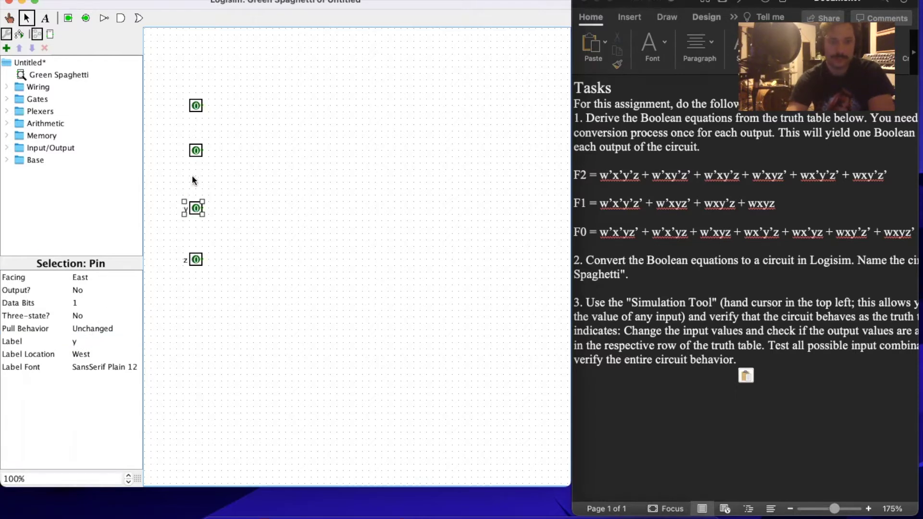
- Label the second input pin from the top x and the topmost input pin w
left_click(193, 172)
left_click(196, 152)
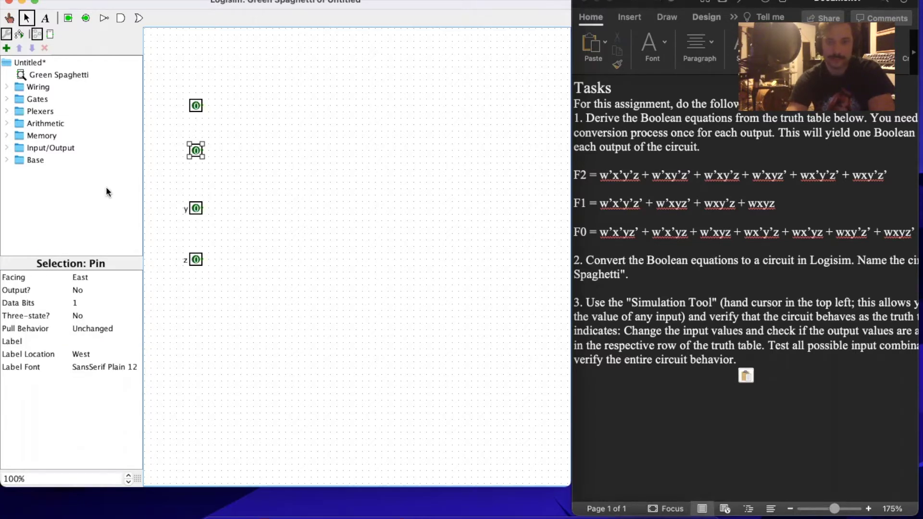
left_click(84, 341)
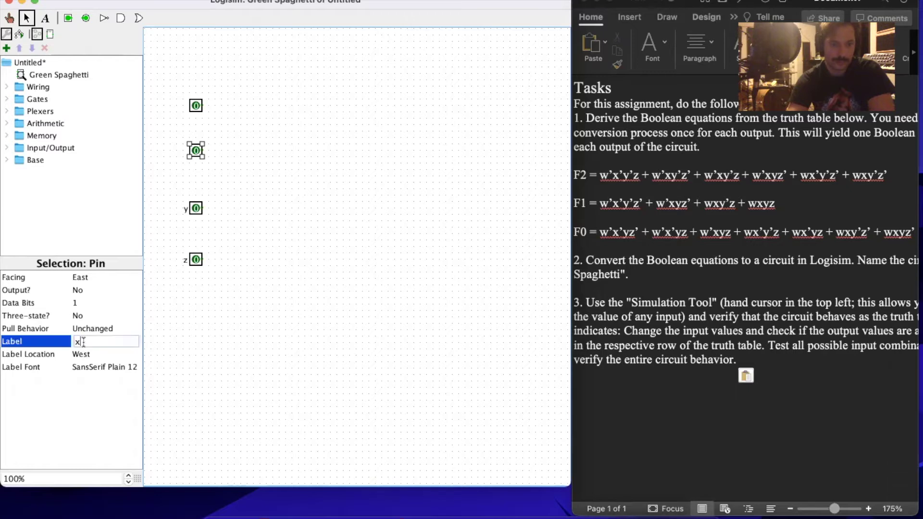
type("x")
key("Return")
left_click(192, 110)
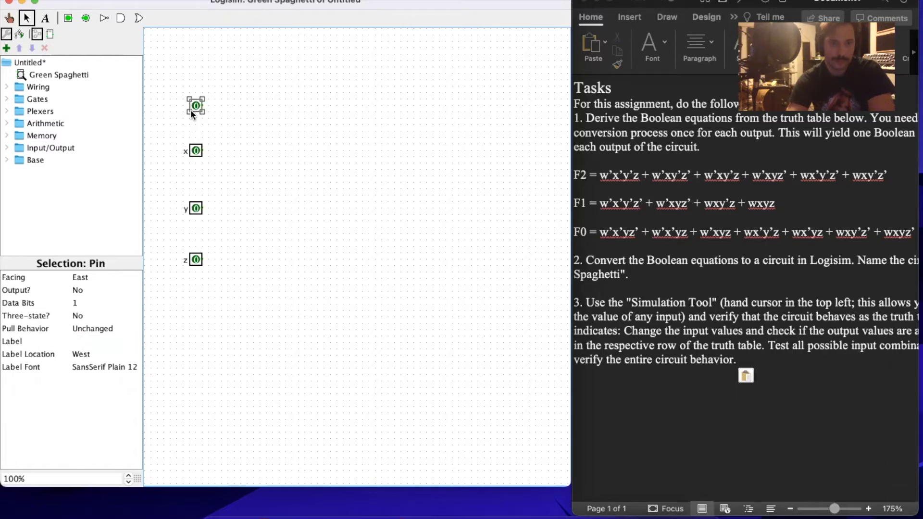
left_click(81, 338)
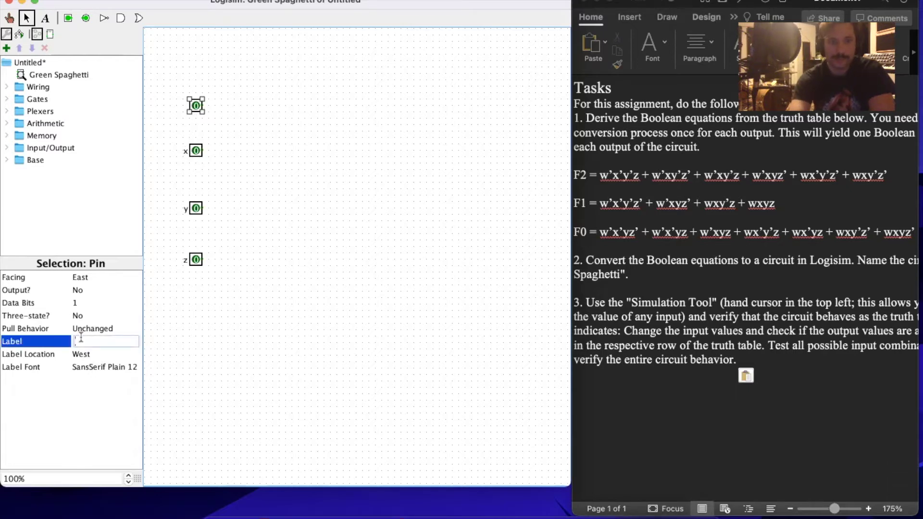
type("w")
left_click(201, 331)
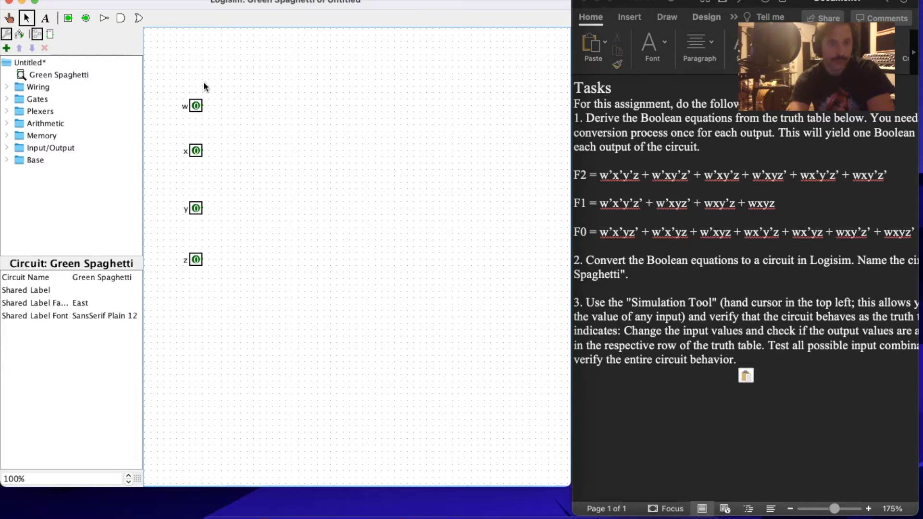
- Place three 1-bit, west-facing output pins in a vertical column across from the input pins
left_click(86, 19)
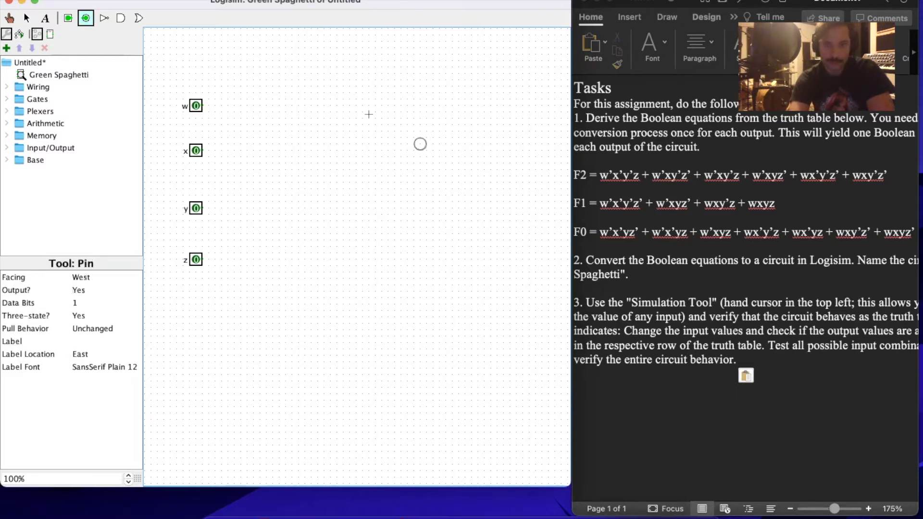
left_click(381, 137)
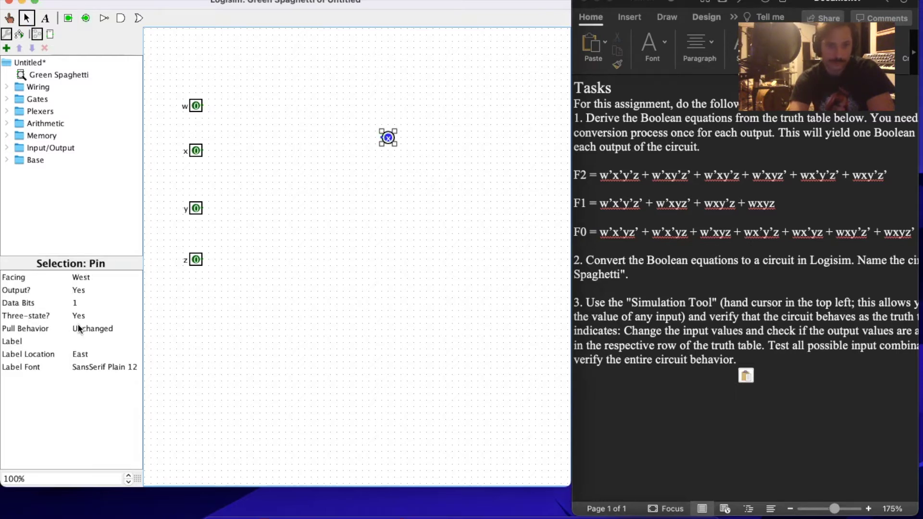
left_click(411, 185)
left_click_drag(390, 146, 392, 180)
key("super+v")
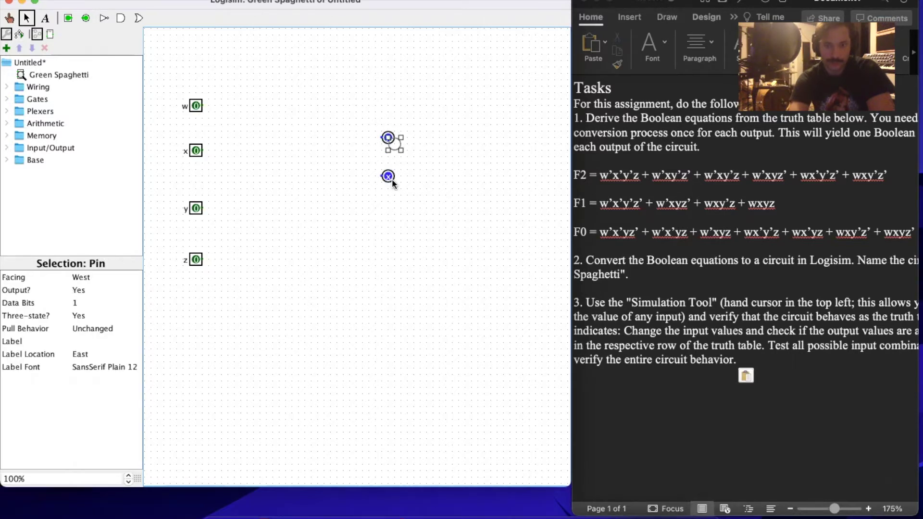
left_click(393, 225)
- Label the lowest output pin F0, the middle one F1 and the topmost one F2
left_click(85, 341)
type("F")
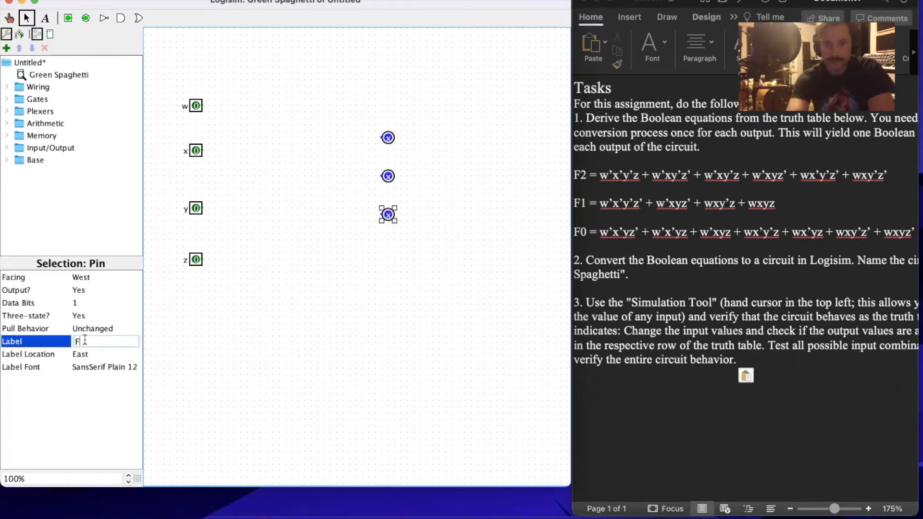
type("0")
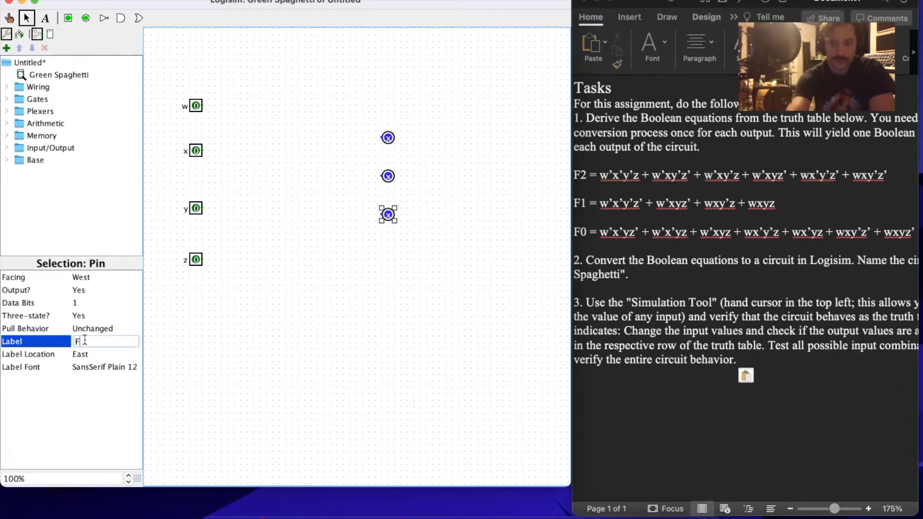
key("Return")
left_click(387, 176)
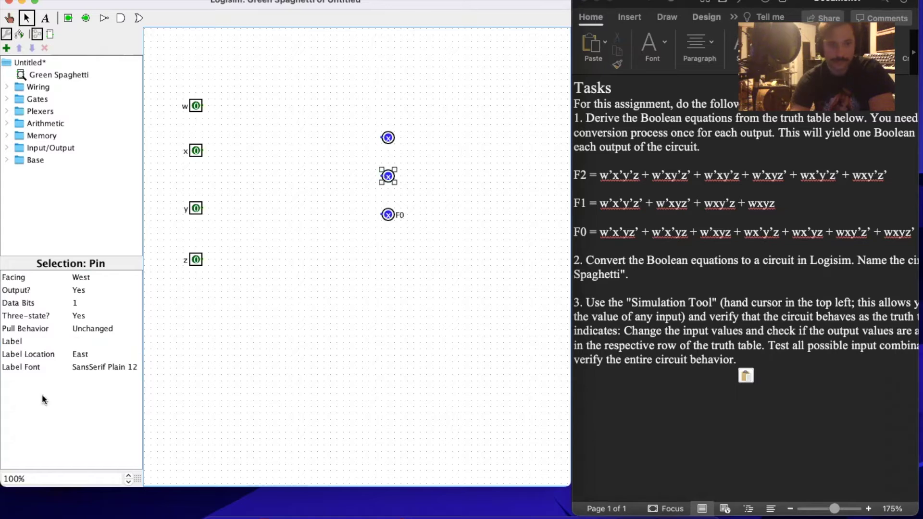
left_click(90, 343)
type("F1")
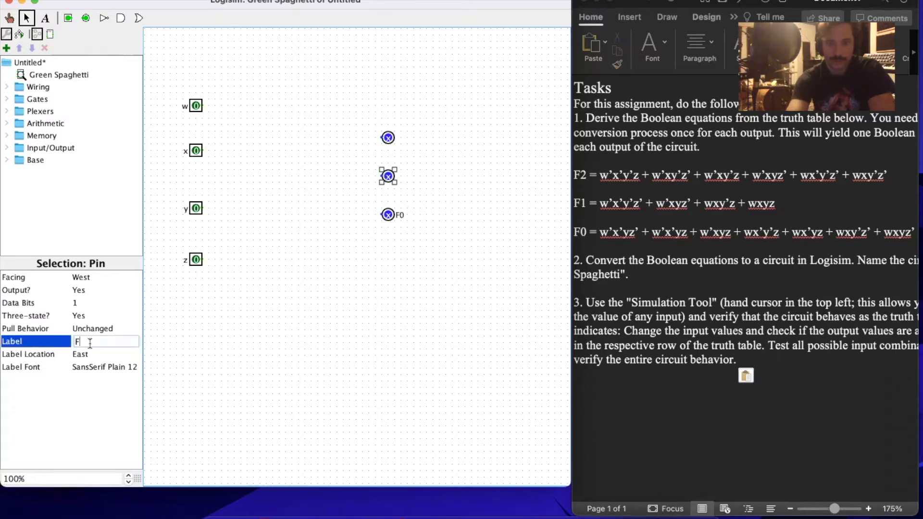
key("Return")
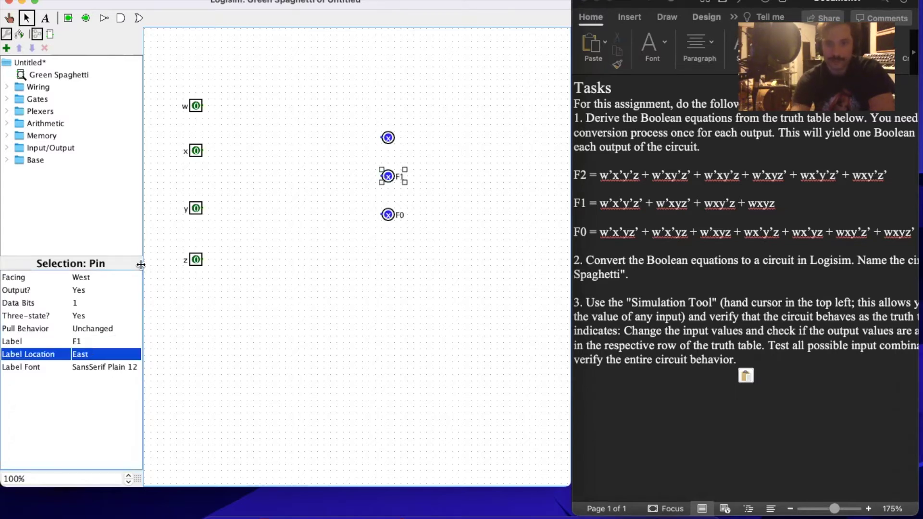
left_click(388, 138)
left_click(104, 342)
type("F2")
key("Return")
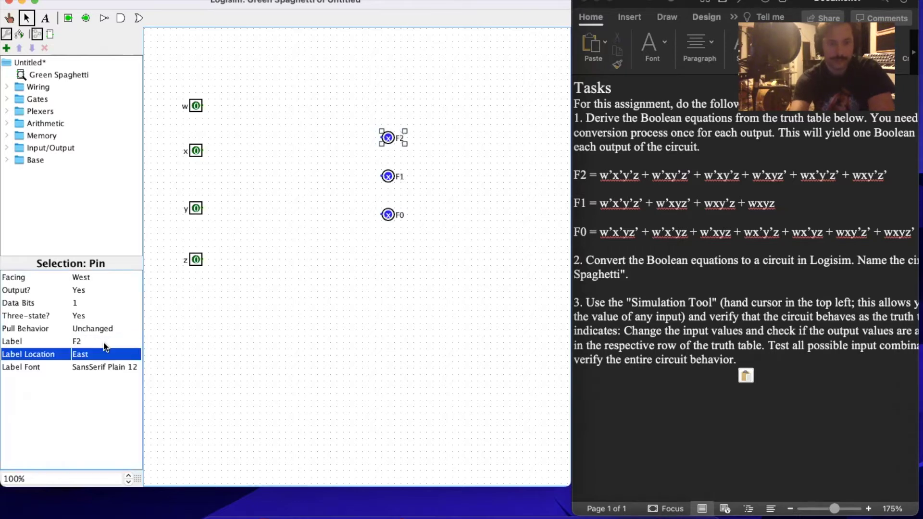
- Move the output pins F2, F1 and F0 together horizontally, farther away from the input pins
left_click(357, 250)
left_click_drag(442, 229, 349, 170)
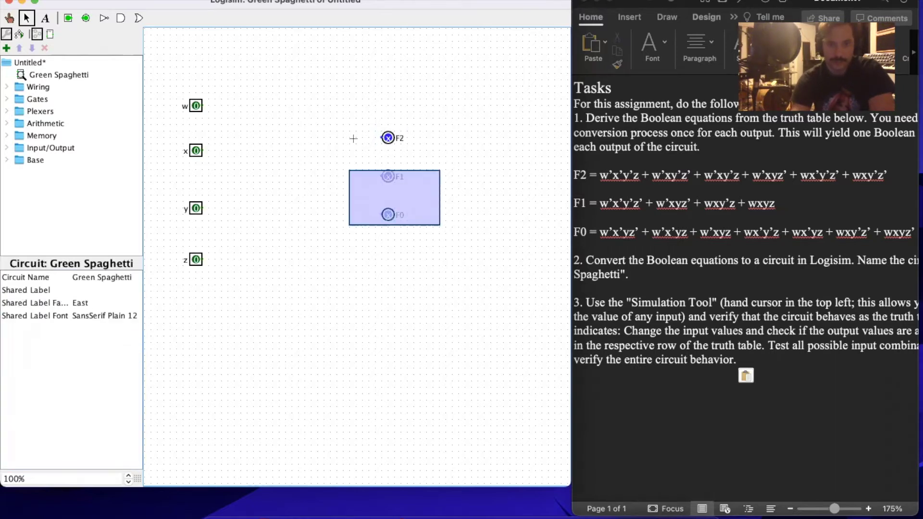
left_click_drag(423, 230, 315, 127)
mouse_move(388, 137)
left_mouse_down()
mouse_move(489, 137)
mouse_move(463, 140)
mouse_move(471, 140)
left_mouse_up()
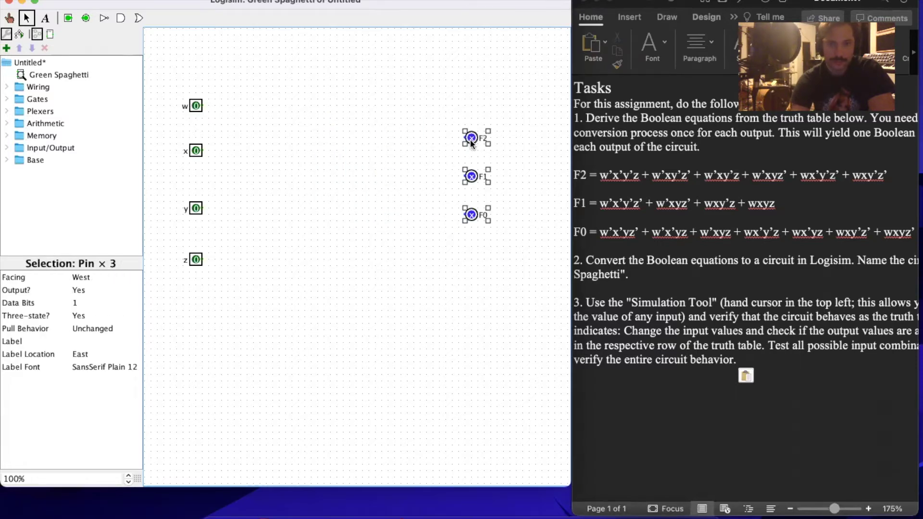
left_click(367, 82)
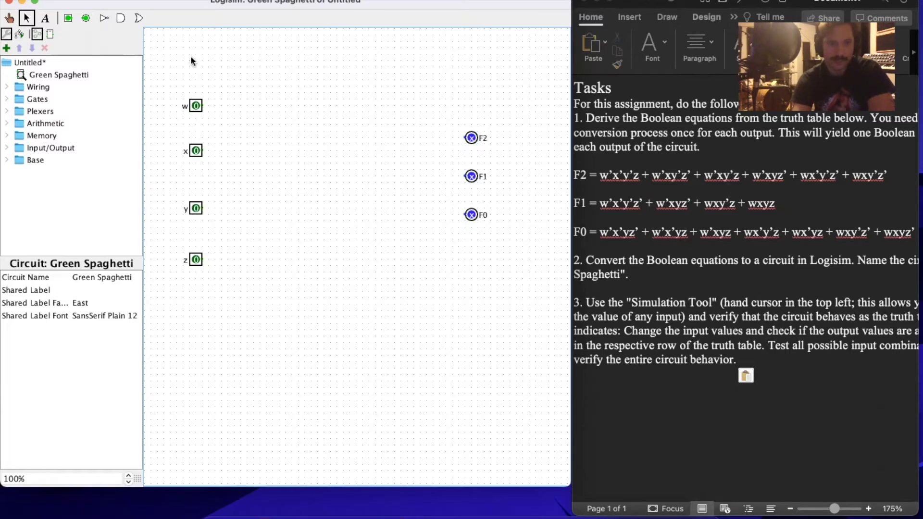
- Place an east-facing medium AND gate between the input and output pins and negate its inputs 1, 2 and 3
left_click(121, 18)
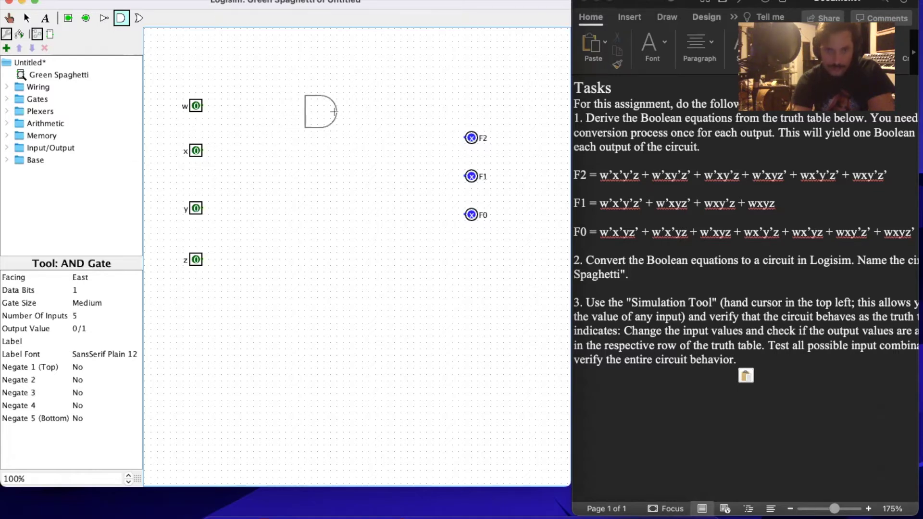
left_click(334, 112)
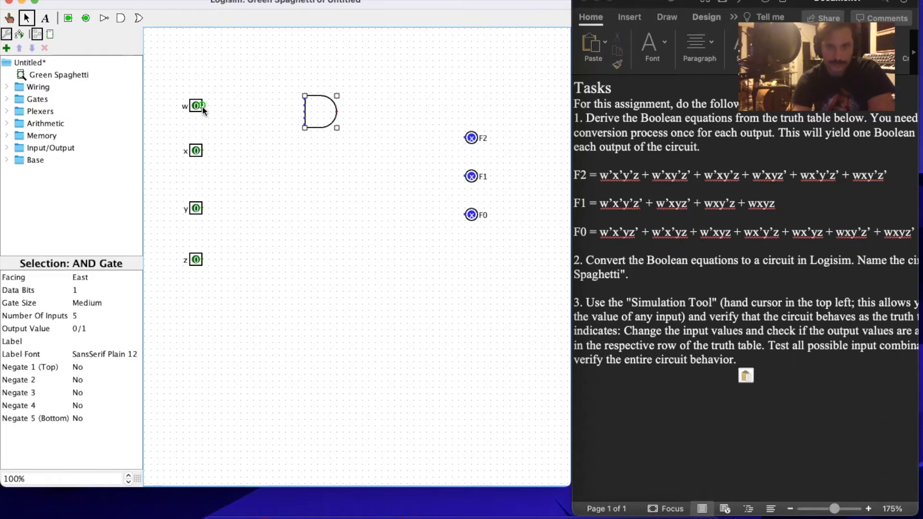
left_click(87, 364)
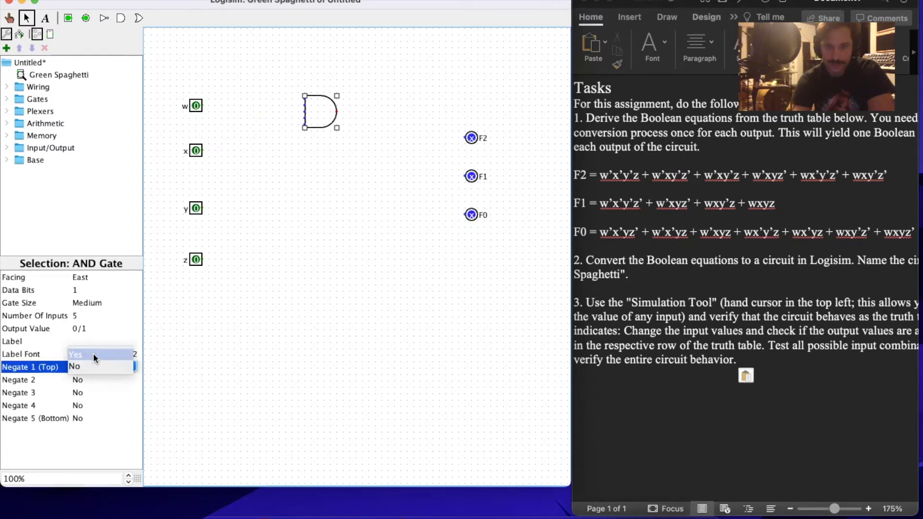
left_click(94, 356)
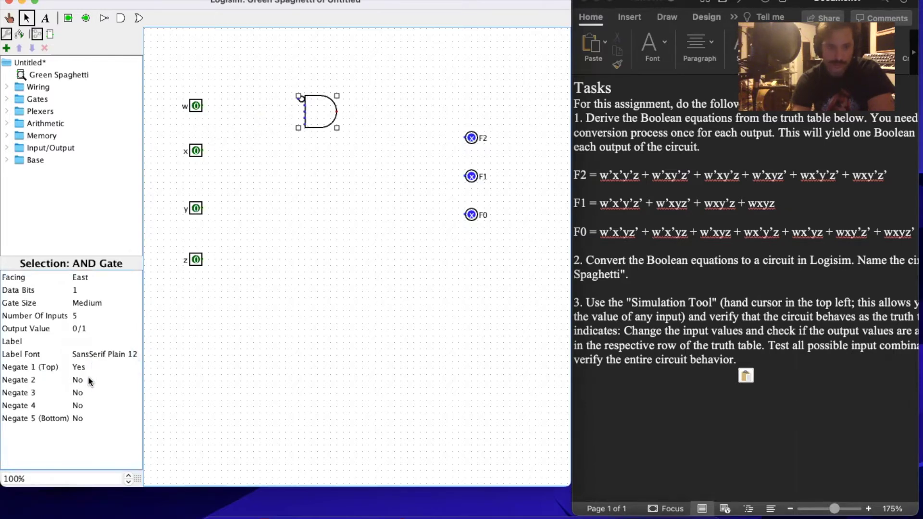
left_click(89, 380)
left_click(91, 364)
left_click(83, 386)
left_click(85, 380)
- Wire pin w to the AND gate's first input and x to its second, and start a wire out of y
left_click_drag(204, 106, 299, 99)
left_click_drag(202, 150, 298, 106)
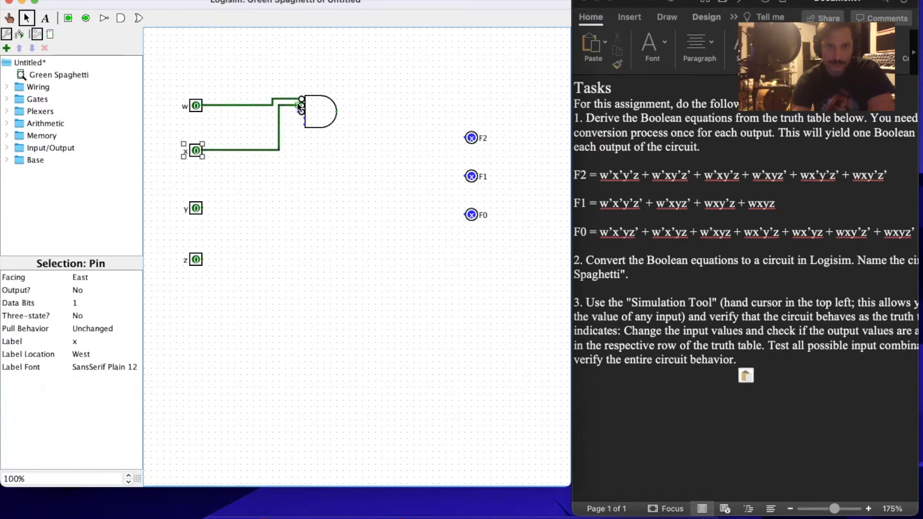
left_click_drag(248, 205, 261, 199)
- Set the AND gate's number of inputs to 4
left_click(316, 110)
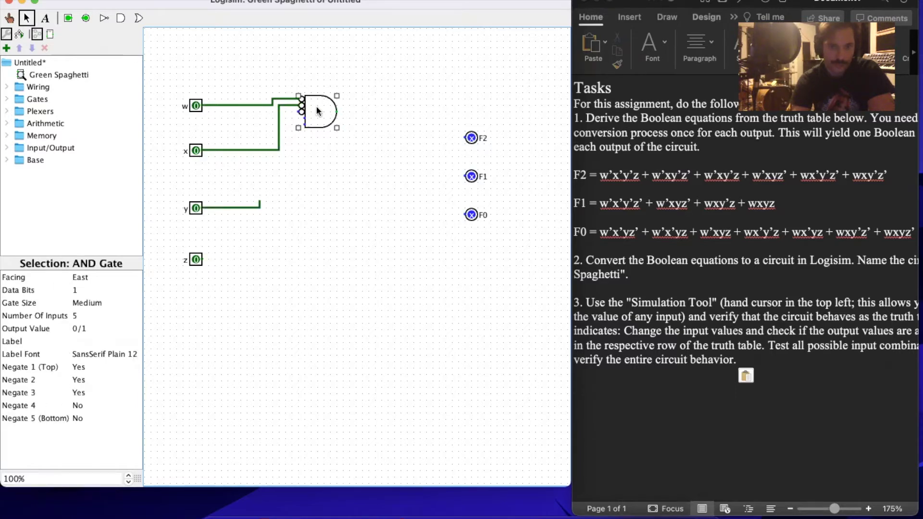
left_click(86, 314)
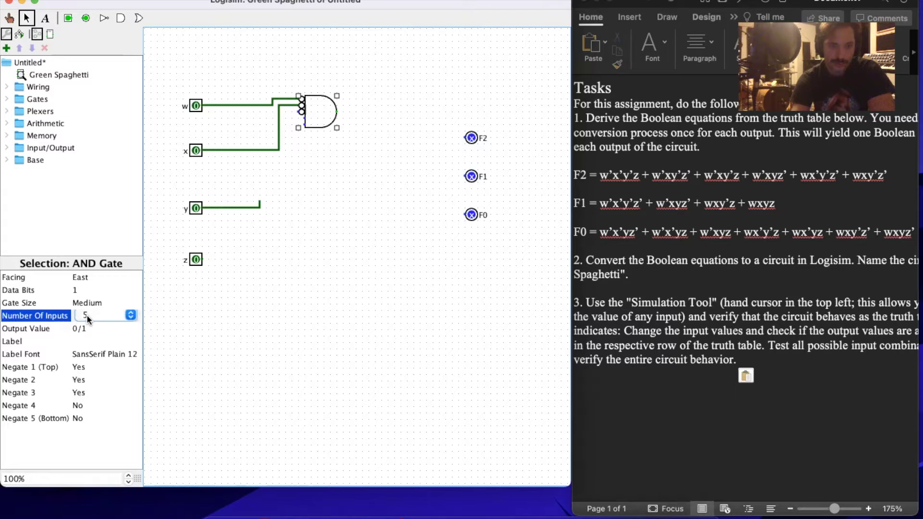
left_click(87, 315)
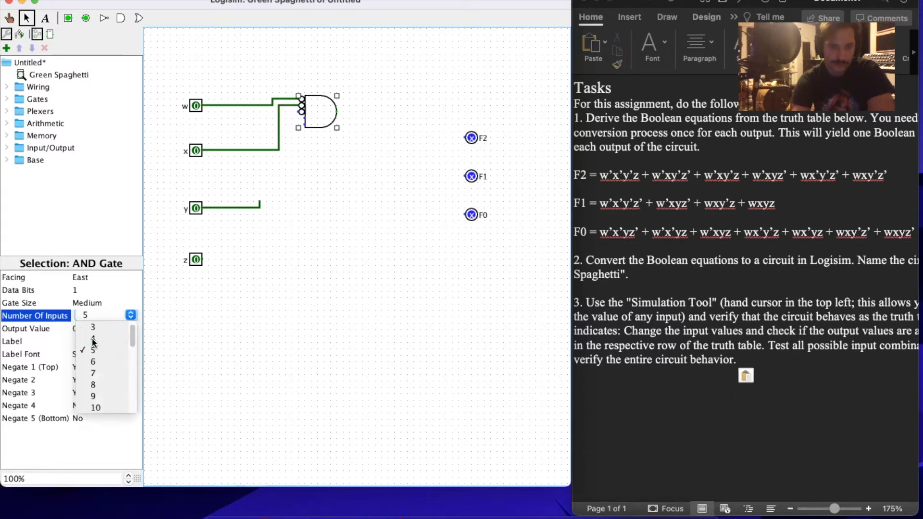
left_click(92, 327)
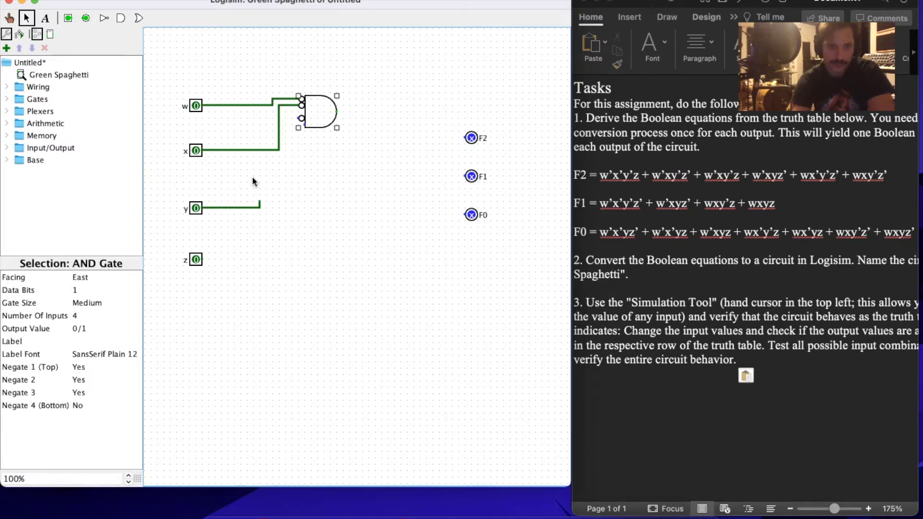
- Wire y to the AND gate's third input and z to its fourth, and move the connected gate upward
left_click_drag(259, 204, 296, 119)
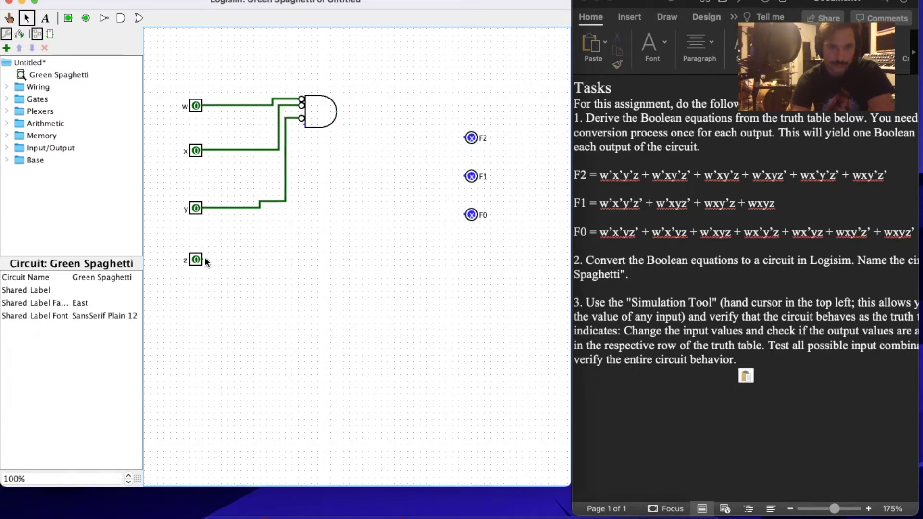
left_click_drag(203, 260, 292, 124)
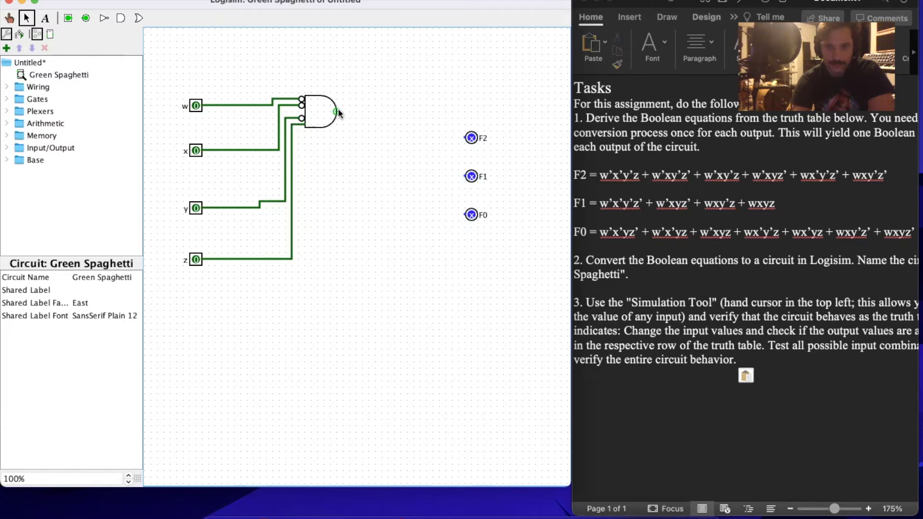
left_click_drag(320, 98, 319, 86)
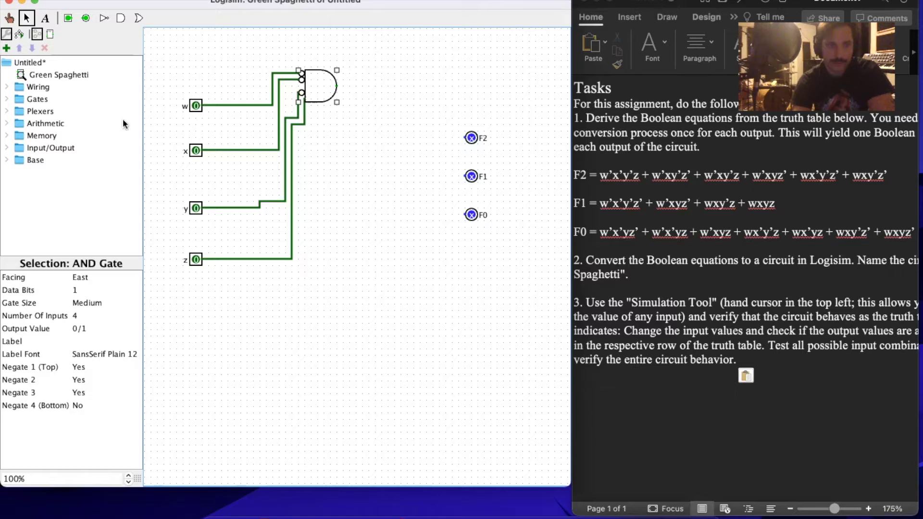
- Move output pin F2 up and away from F1, and wire a new OR gate's output to it
left_click_drag(471, 138, 494, 108)
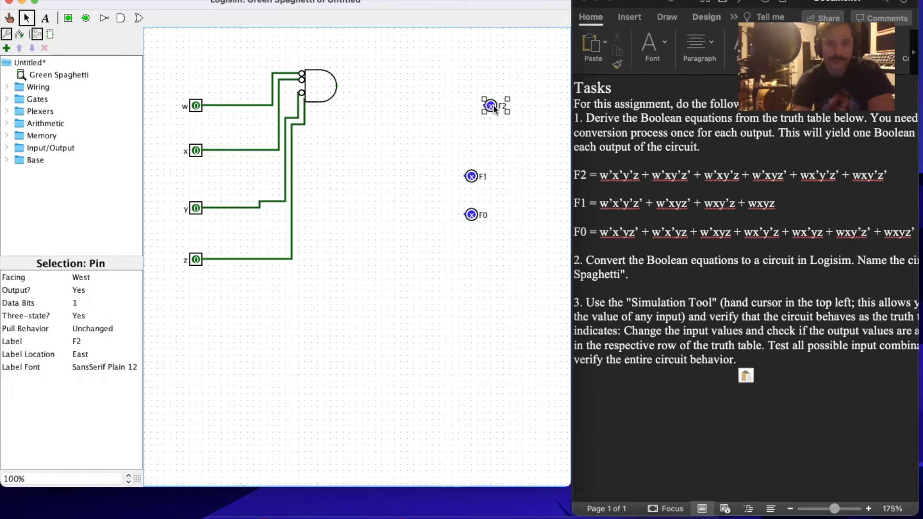
left_click(139, 17)
left_click(445, 99)
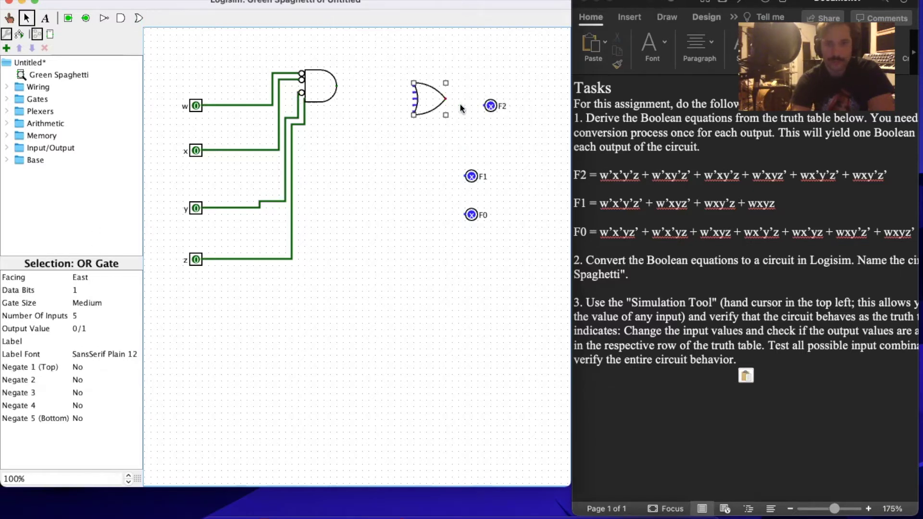
left_click_drag(446, 99, 489, 107)
left_click(337, 87)
- Set the OR gate's number of inputs to 6 and wire the AND gate's output to its top input
left_click(422, 101)
left_click(82, 316)
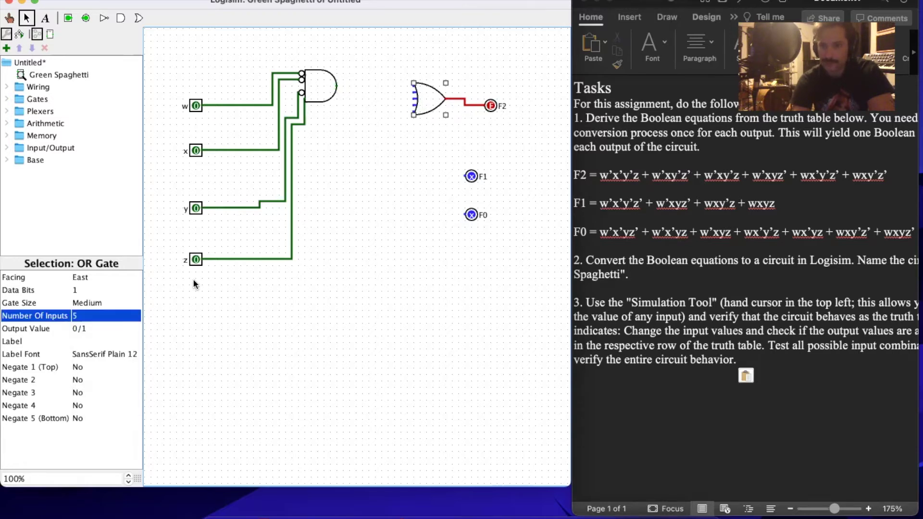
left_click(90, 315)
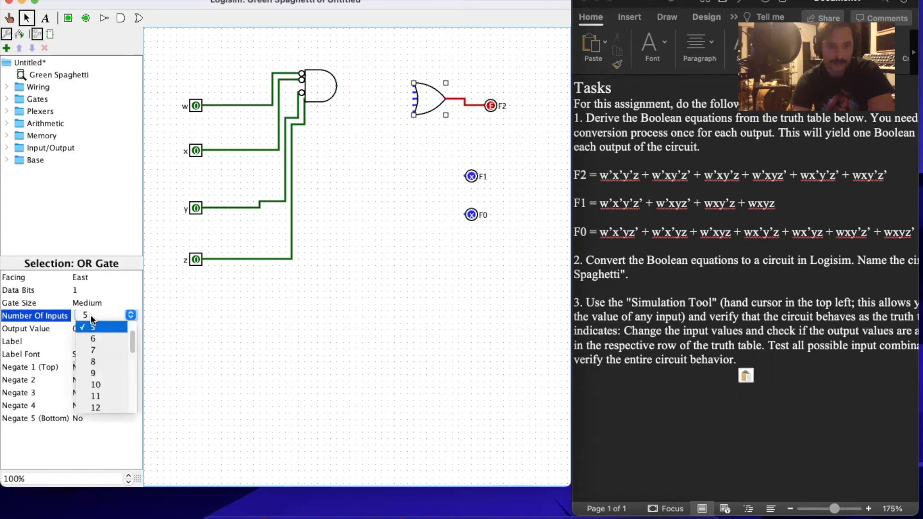
left_click(92, 341)
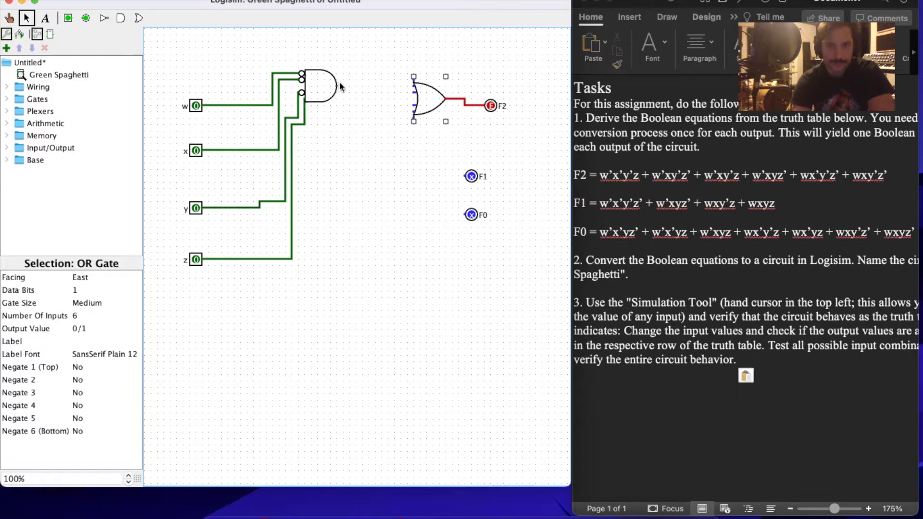
left_click_drag(363, 74, 414, 75)
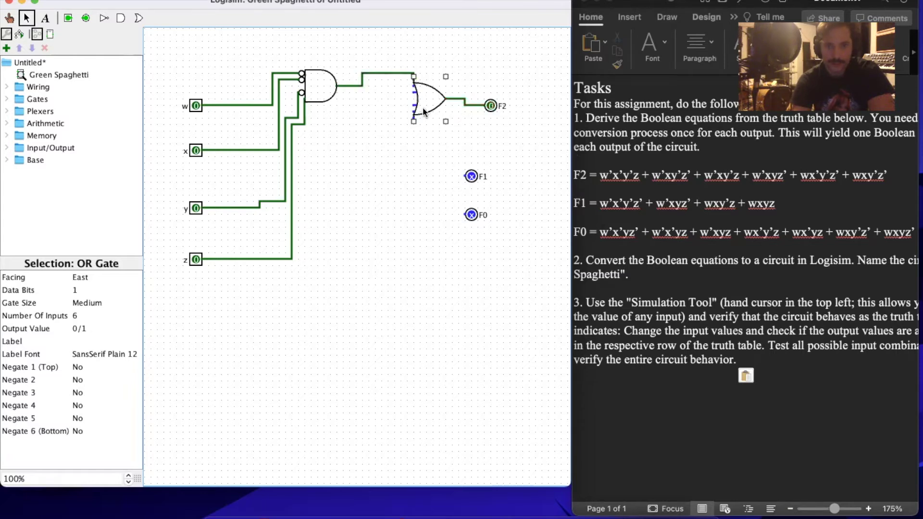
left_click(442, 50)
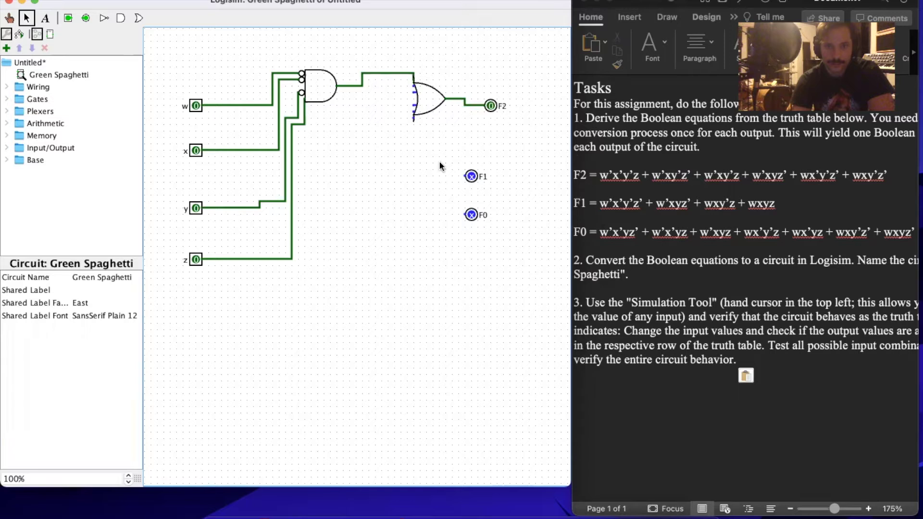
- Shift the wired AND gate further up and place a second five-input AND gate below it
left_click_drag(315, 88, 315, 75)
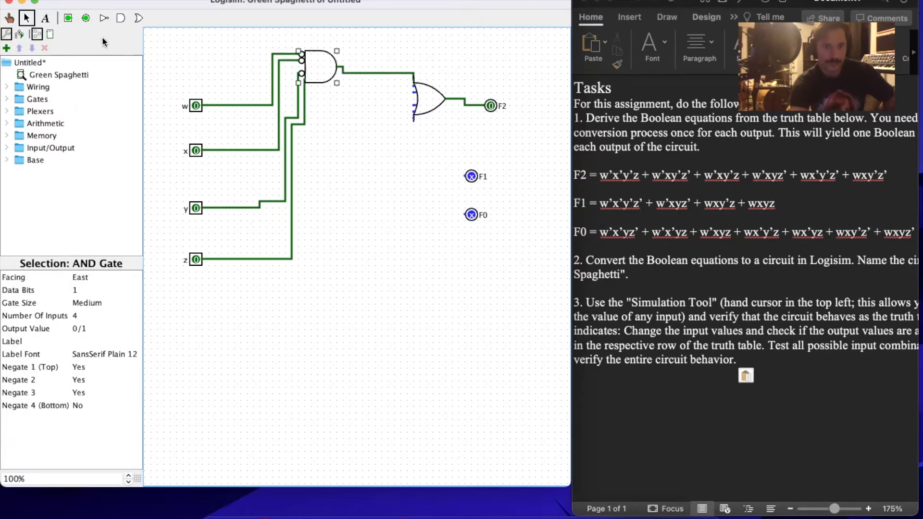
left_click(120, 20)
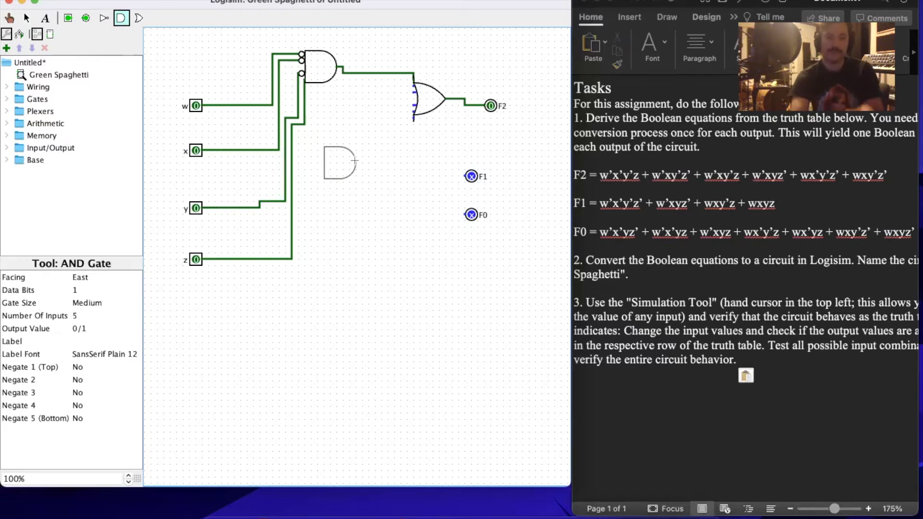
left_click(355, 160)
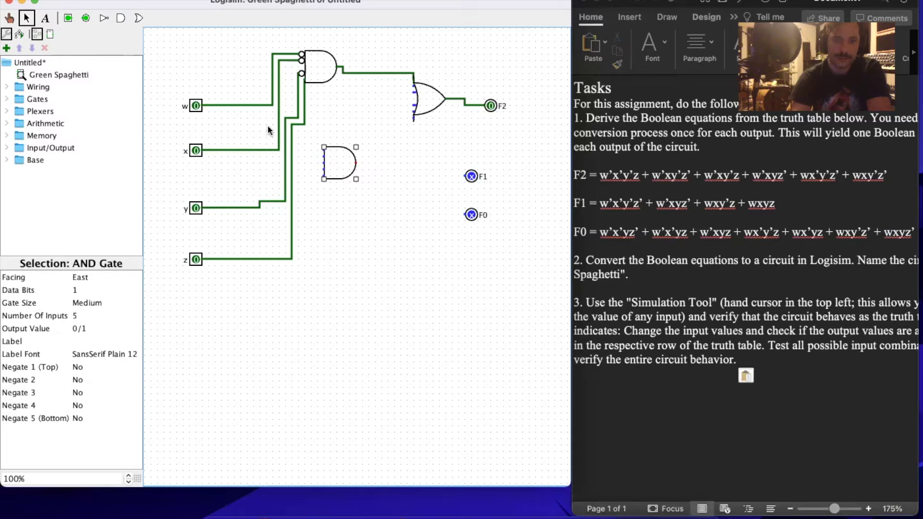
- Delete the wire segments that connect input pins w, x, y and z to the first AND gate's input stubs
left_click_drag(319, 293, 228, 106)
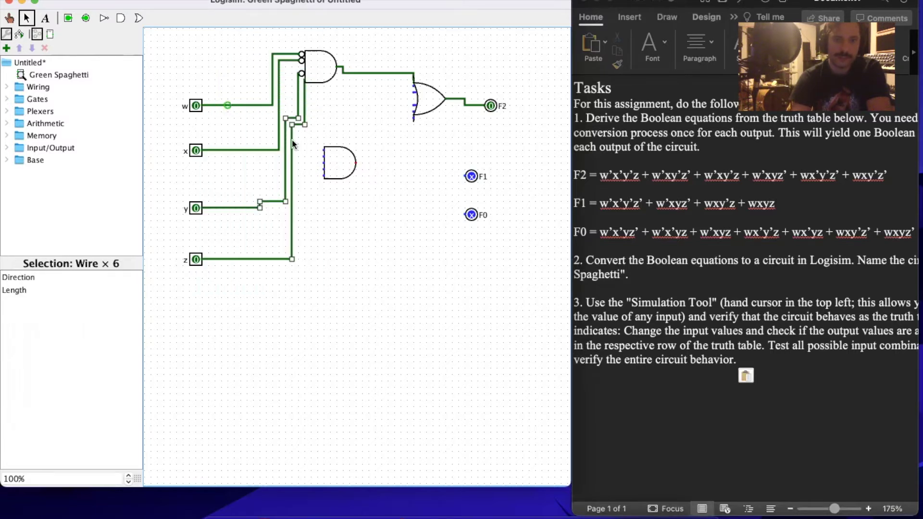
key("BackSpace")
mouse_move(264, 281)
left_mouse_down()
mouse_move(268, 89)
mouse_move(259, 71)
left_mouse_up()
left_click(246, 105)
key("BackSpace")
left_click(240, 151)
key("BackSpace")
left_click(232, 208)
key("BackSpace")
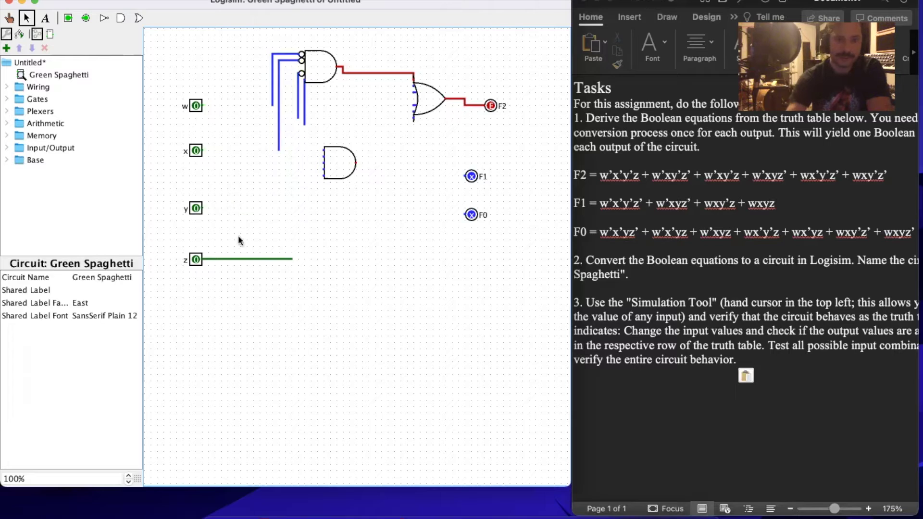
left_click(237, 259)
key("BackSpace")
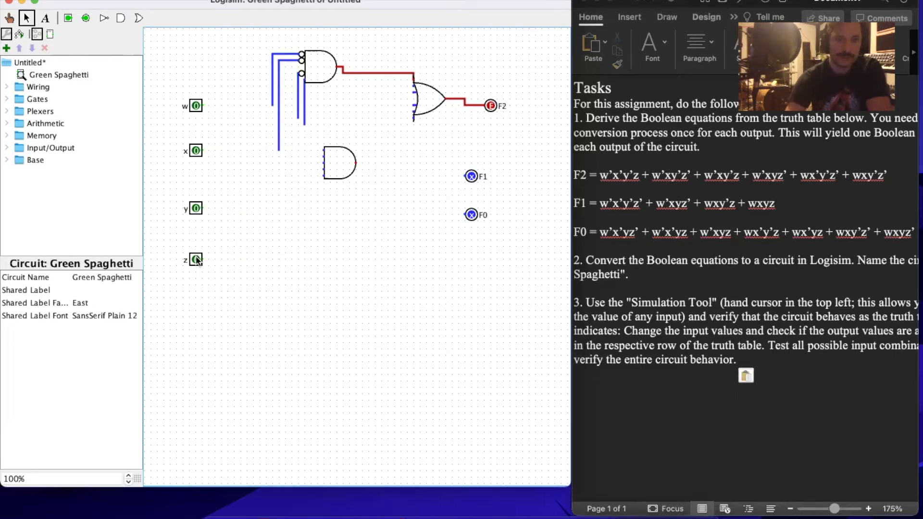
- Rearrange the input pins into one horizontal row at the top of the canvas in the order w, x, y, z
left_click_drag(196, 260, 183, 49)
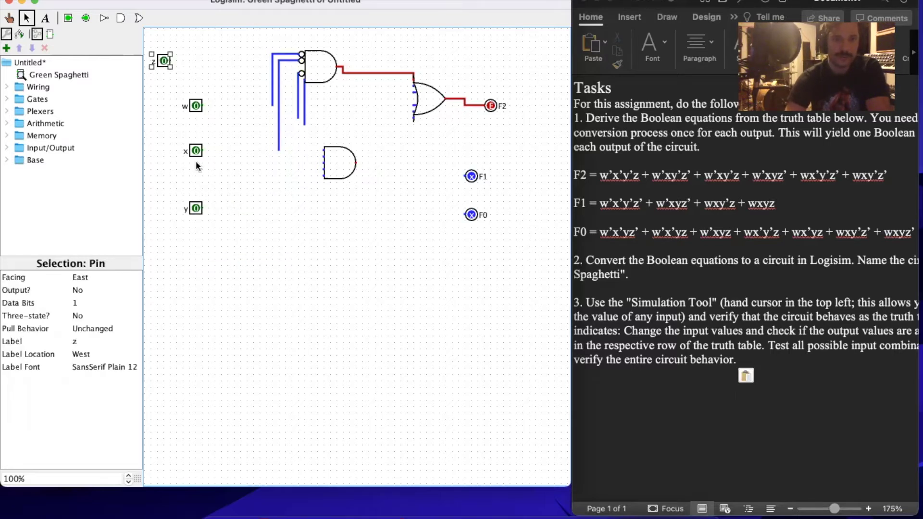
left_click_drag(162, 61, 197, 70)
left_click_drag(197, 105, 152, 70)
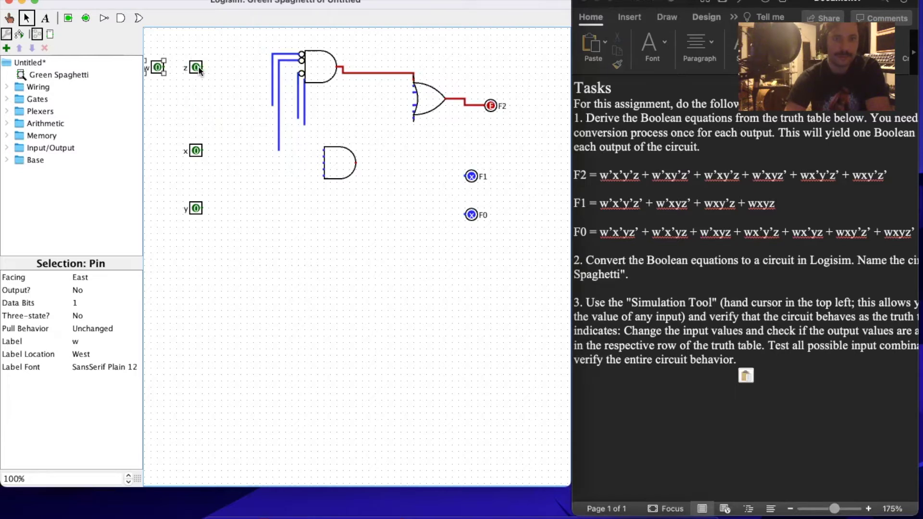
left_click_drag(238, 66, 234, 63)
key("super+z")
left_click_drag(191, 145, 189, 67)
left_click_drag(195, 208, 168, 336)
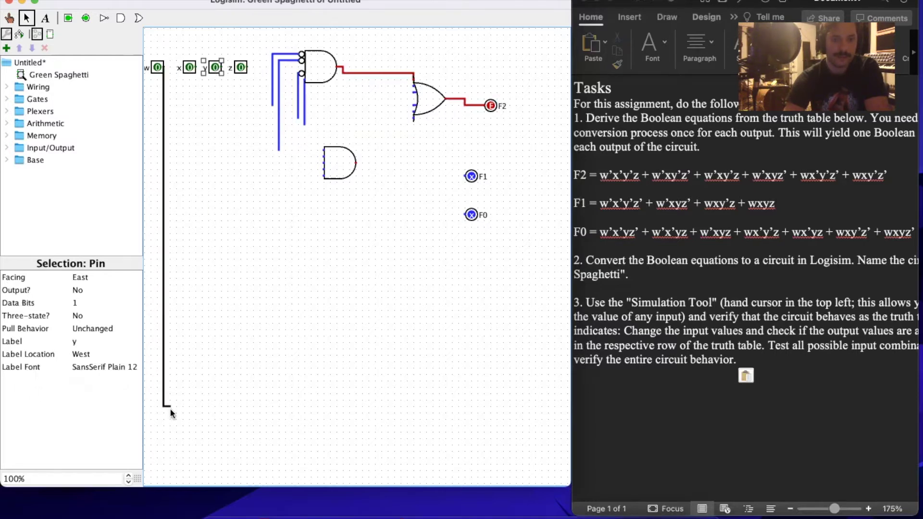
- Draw a long vertical wire down the canvas from each of the input pins w, x, y and z
left_click_drag(163, 450, 164, 446)
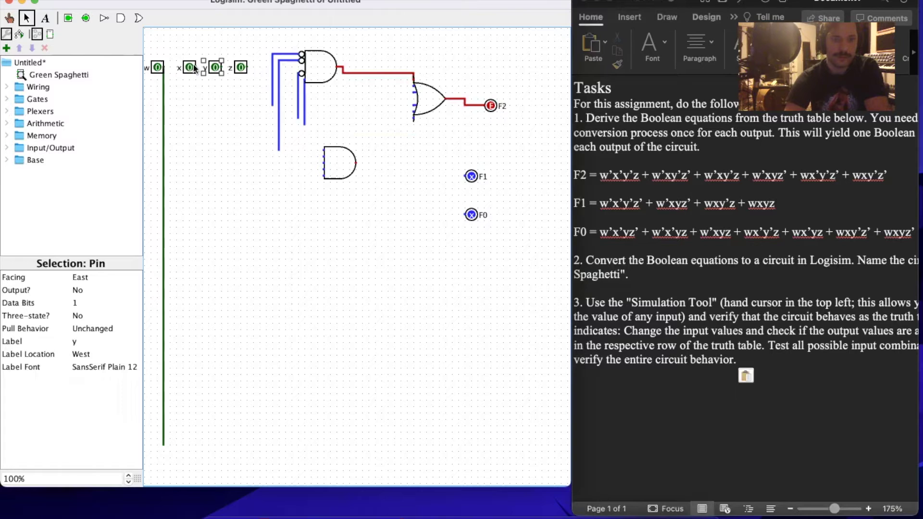
left_click_drag(195, 68, 195, 439)
left_click_drag(221, 67, 222, 438)
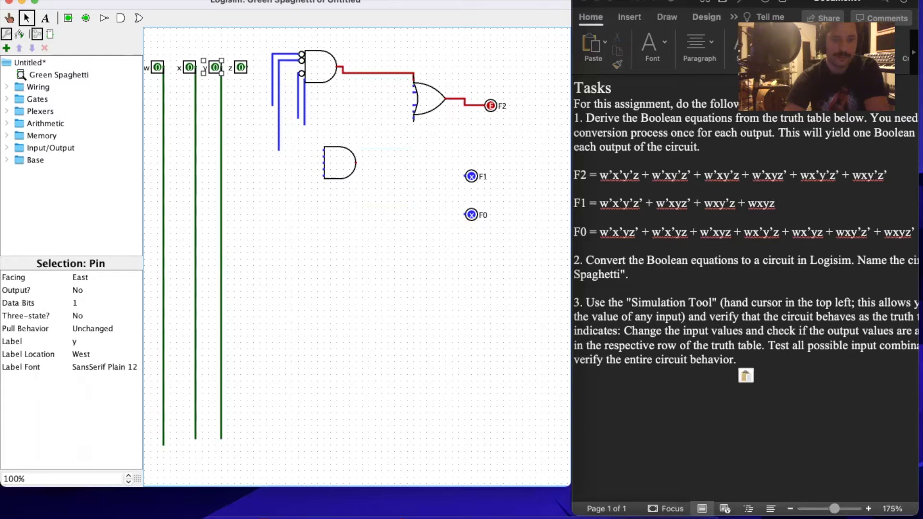
left_click_drag(248, 69, 246, 440)
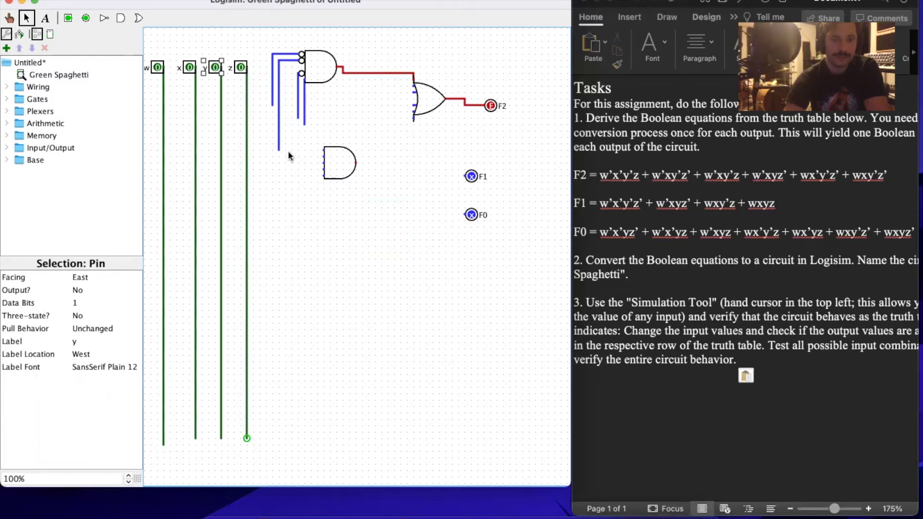
- Delete all leftover wire stubs attached to the first AND gate's four inputs
left_click_drag(324, 116, 268, 93)
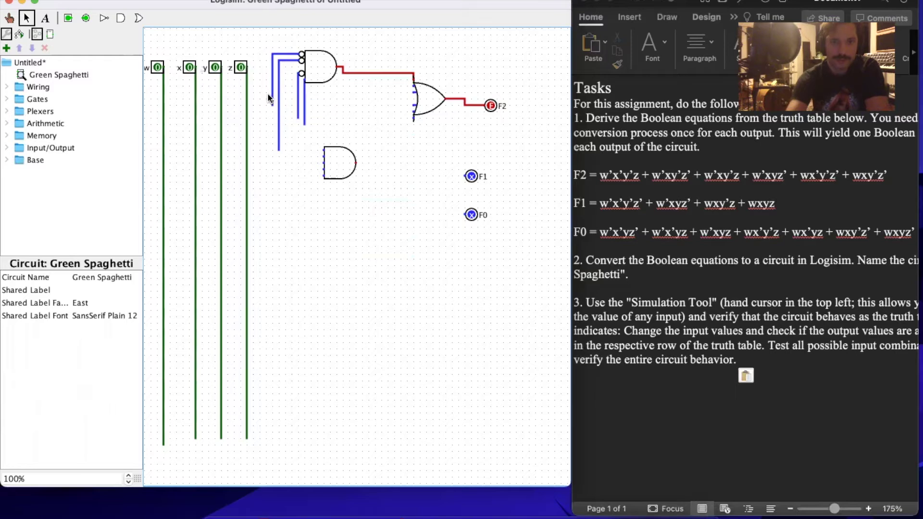
left_click(278, 98)
key("Delete")
left_click(270, 87)
key("Delete")
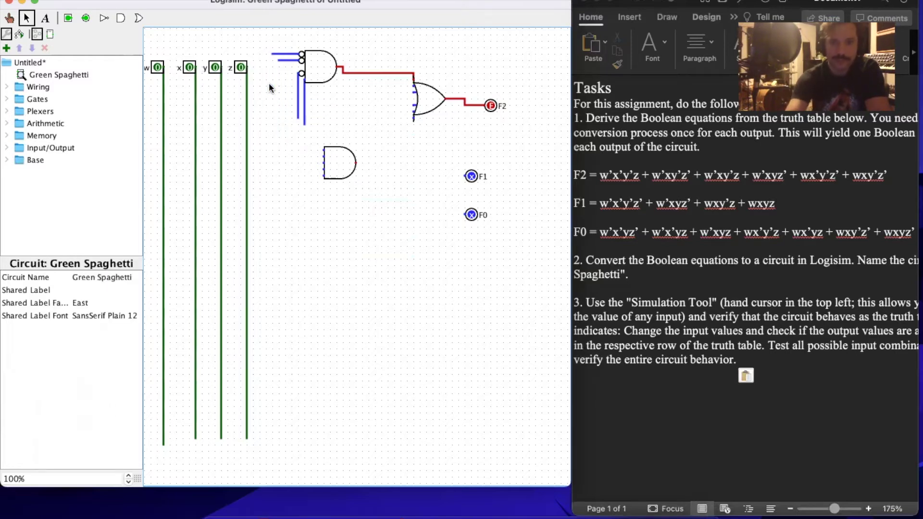
left_click(303, 101)
key("Delete")
left_click(297, 101)
key("Delete")
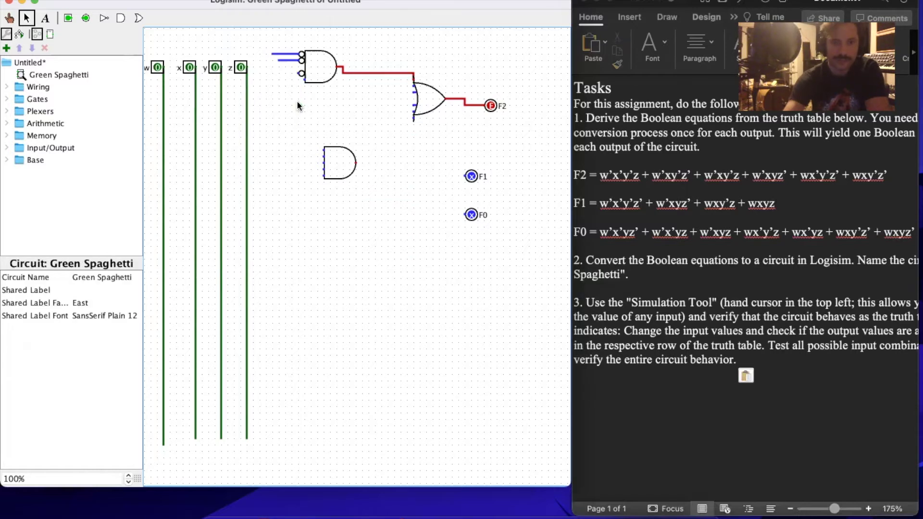
left_click(287, 60)
key("Delete")
left_click(290, 53)
key("Delete")
- Move the first AND gate further up and align the second AND gate directly below it
left_click(318, 68)
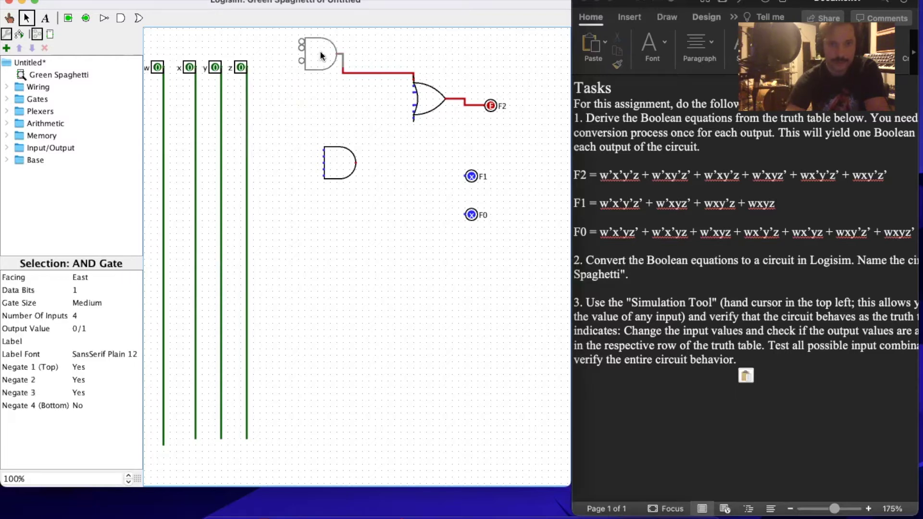
left_click(386, 68)
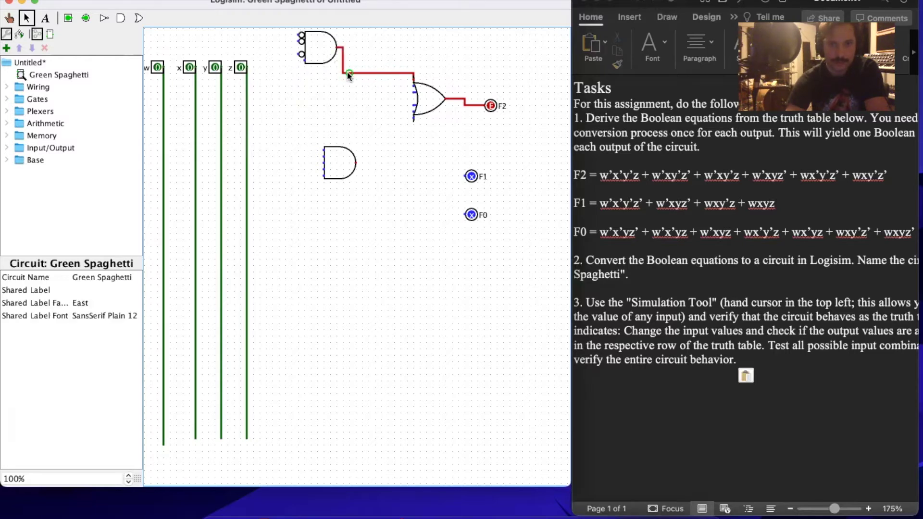
left_click_drag(345, 164, 317, 112)
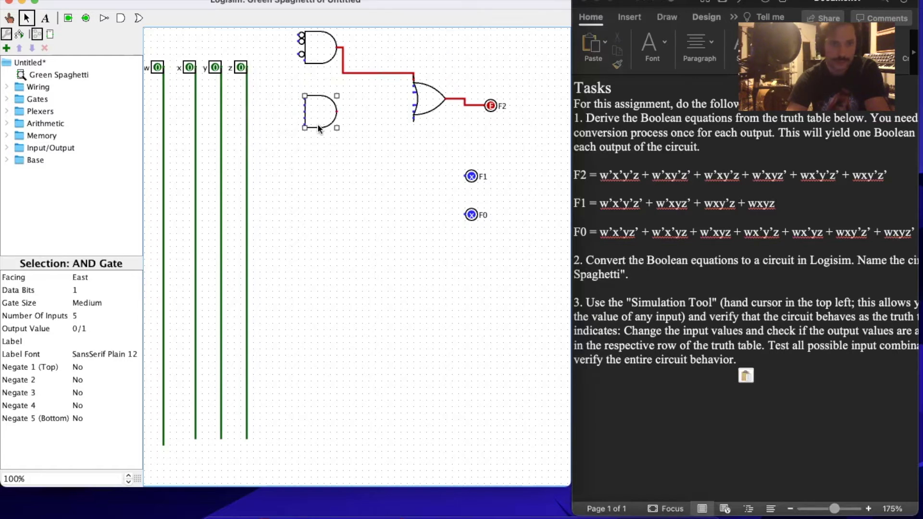
- Set the second AND gate to 4 inputs with inputs 1, 3 and 4 negated, and wire its output to the OR gate's second input
left_click(84, 315)
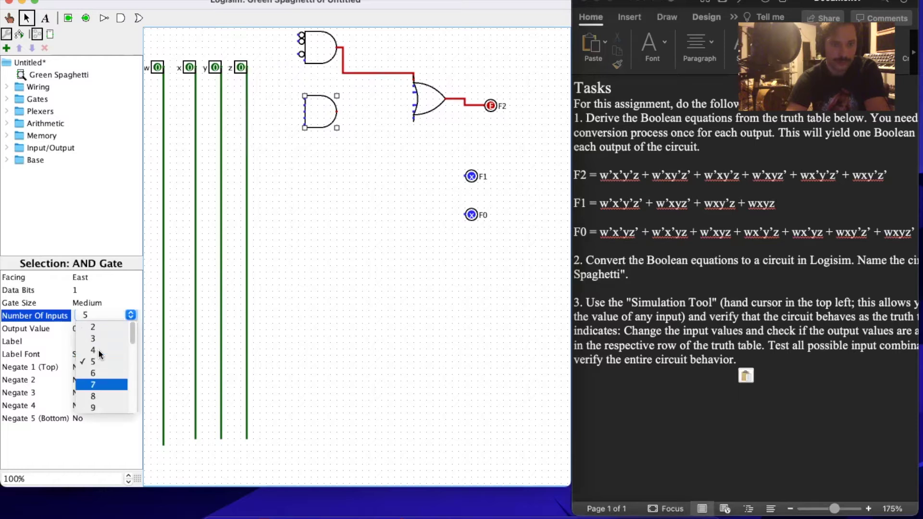
left_click(98, 349)
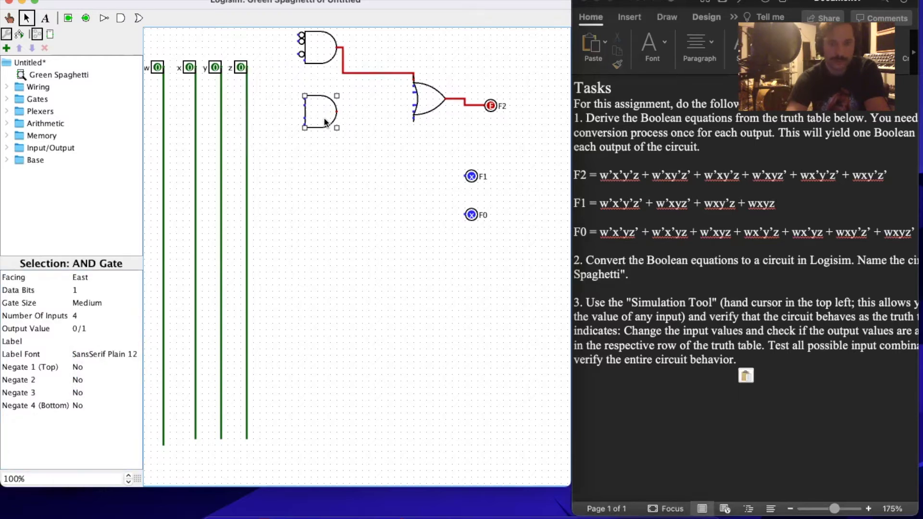
left_click(79, 367)
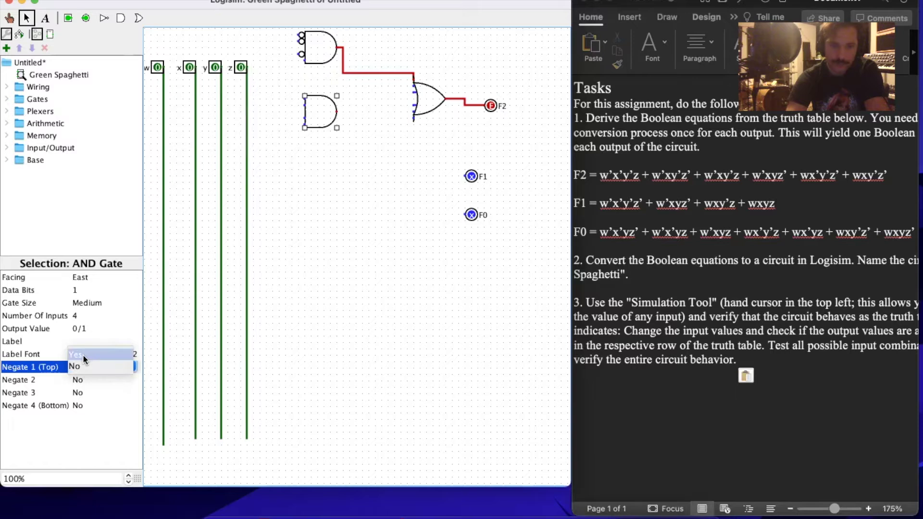
left_click(83, 355)
left_click(82, 392)
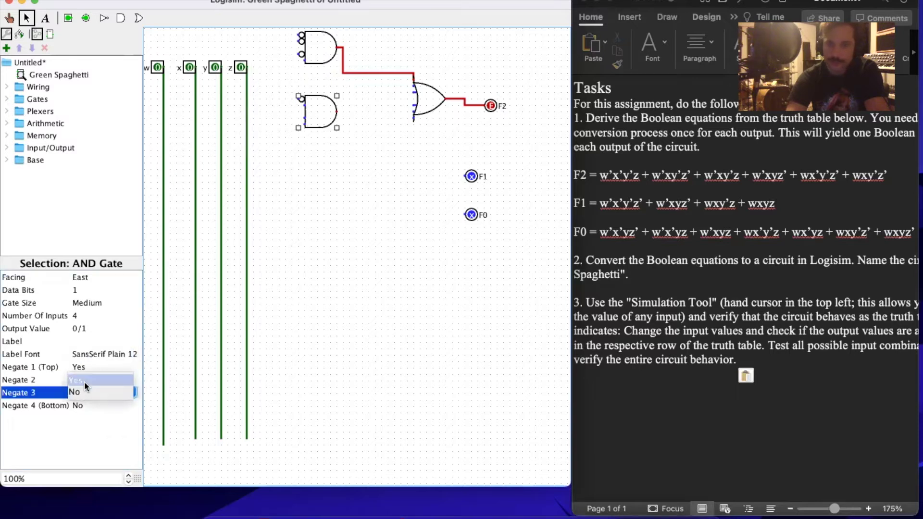
left_click(84, 382)
left_click(88, 405)
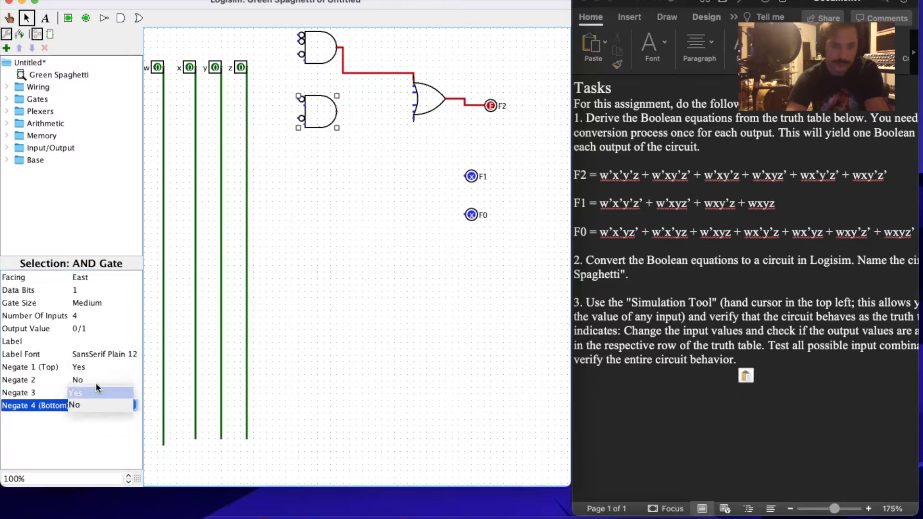
left_click(94, 389)
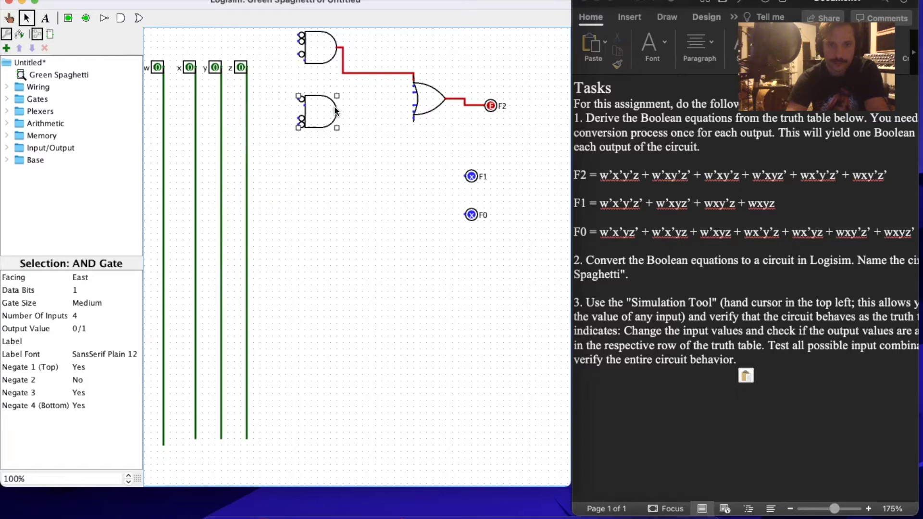
left_click_drag(366, 88, 413, 87)
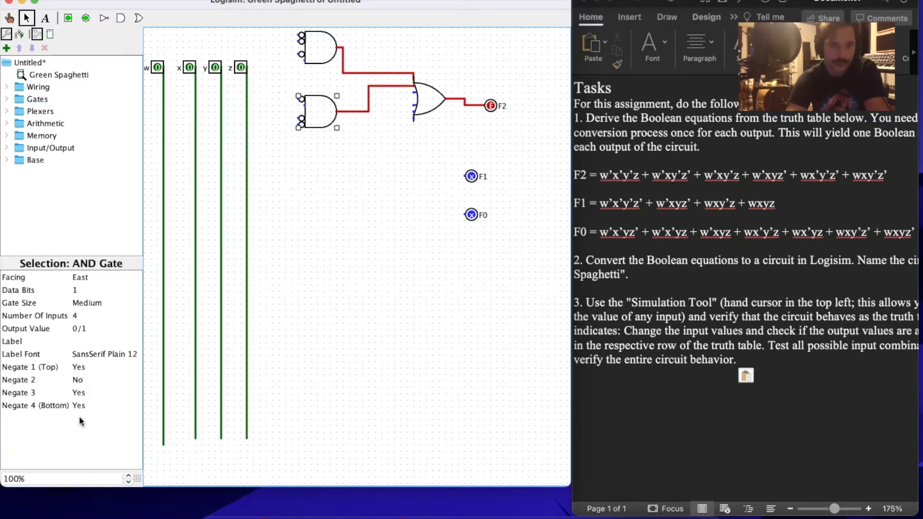
left_click(121, 18)
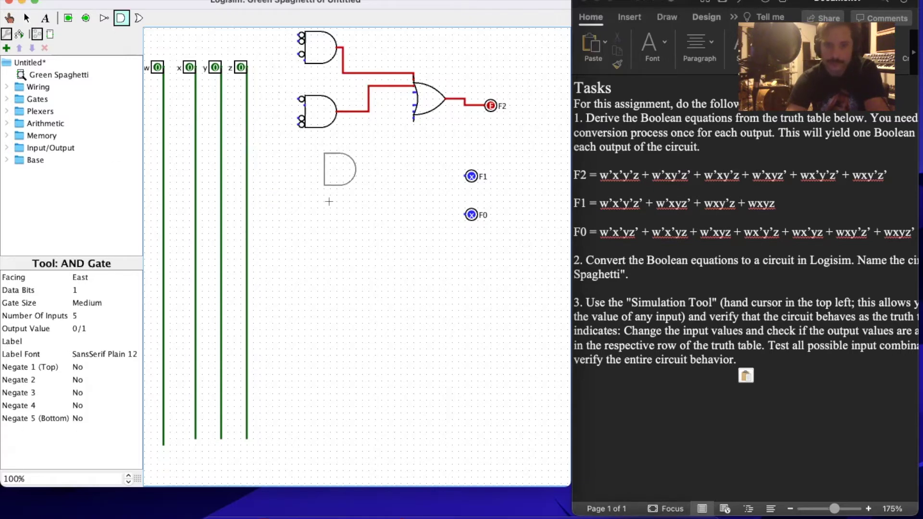
left_click(331, 188)
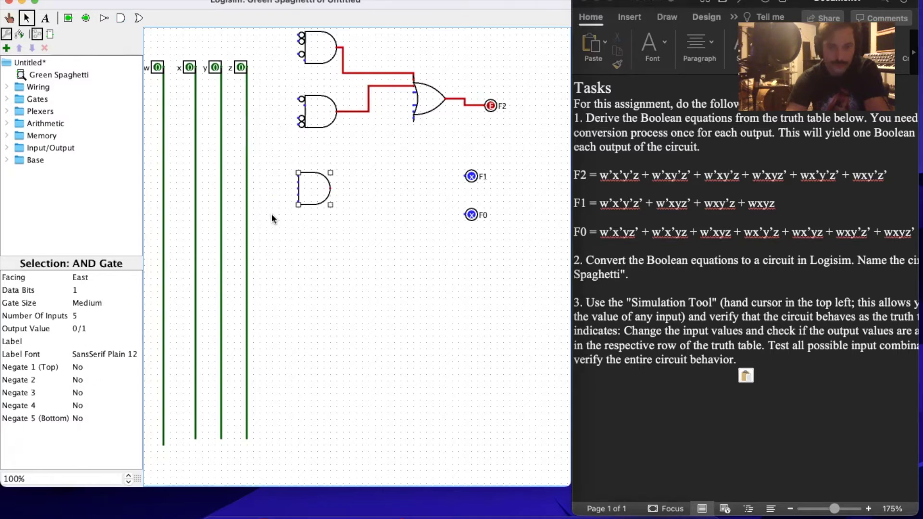
key("Delete")
- Paste a four-input AND gate below the second one, negate its inputs 1 and 3, and wire its output to the OR gate's third input
key("super+v")
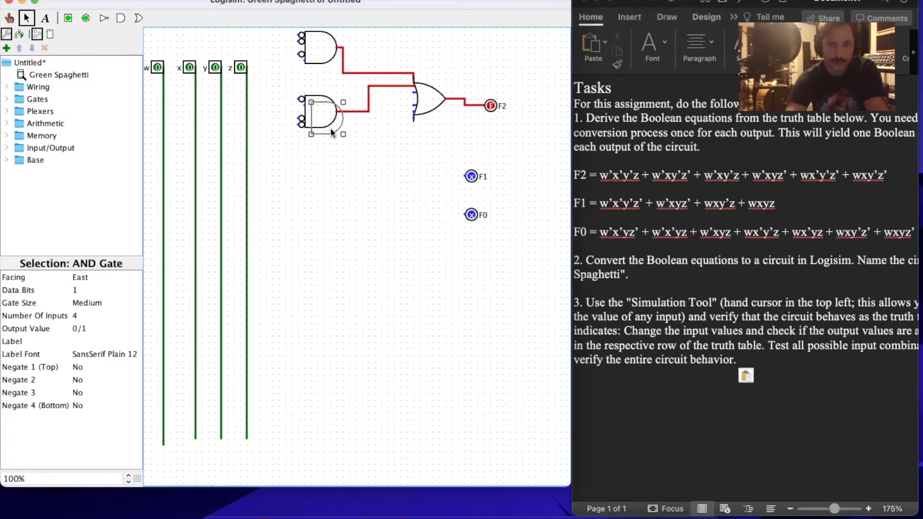
left_click_drag(324, 182, 325, 183)
left_click(88, 367)
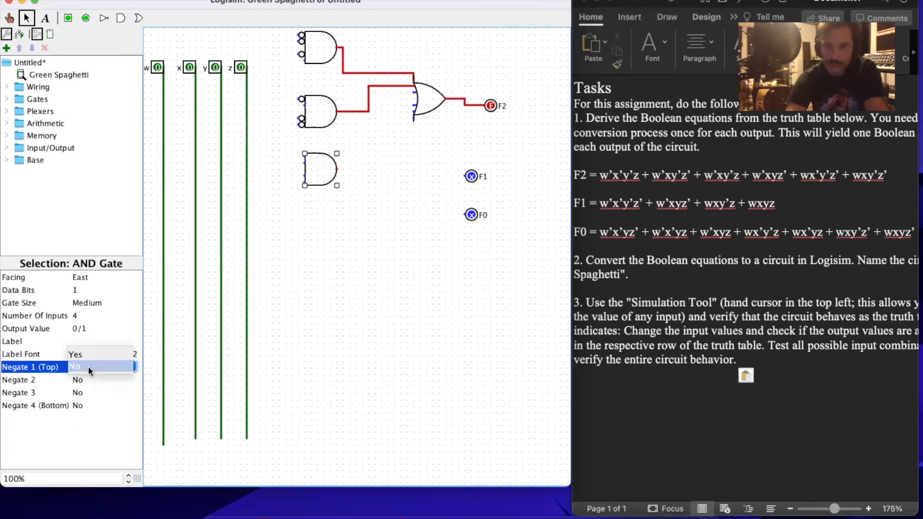
left_click(96, 355)
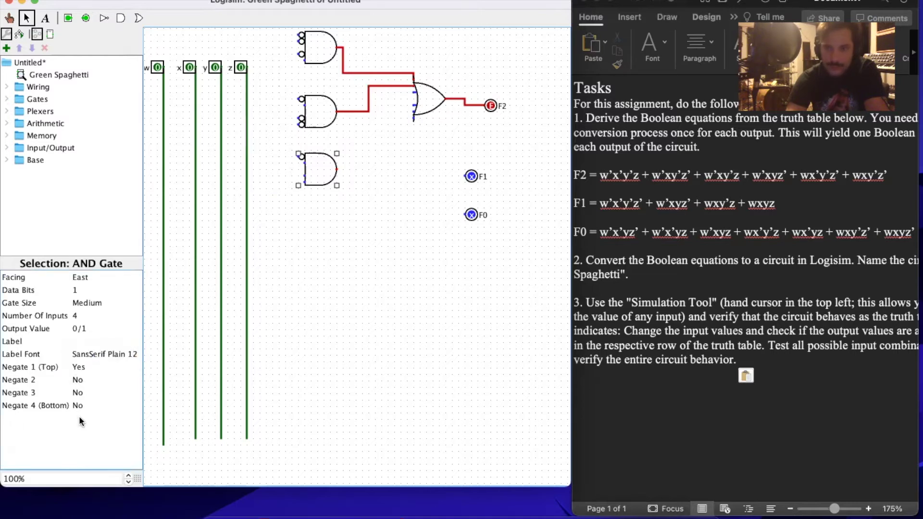
left_click(90, 393)
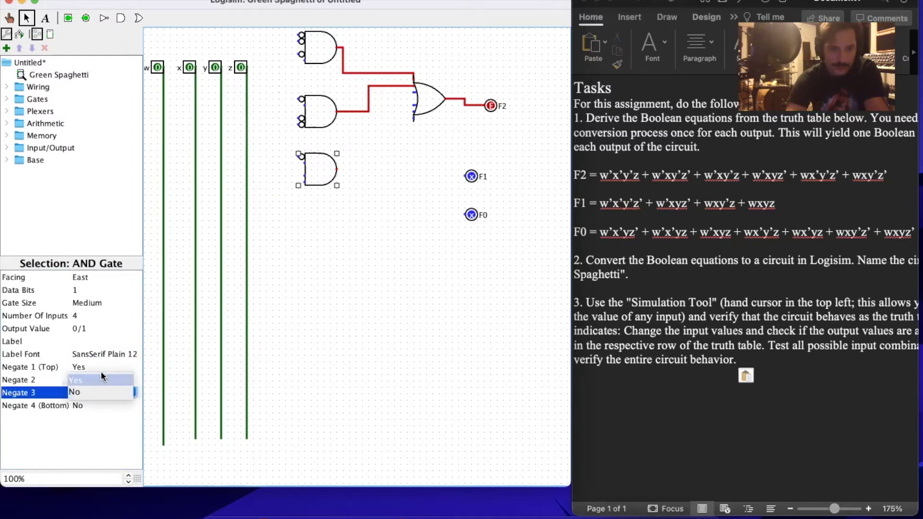
left_click(100, 377)
left_click_drag(339, 168, 413, 91)
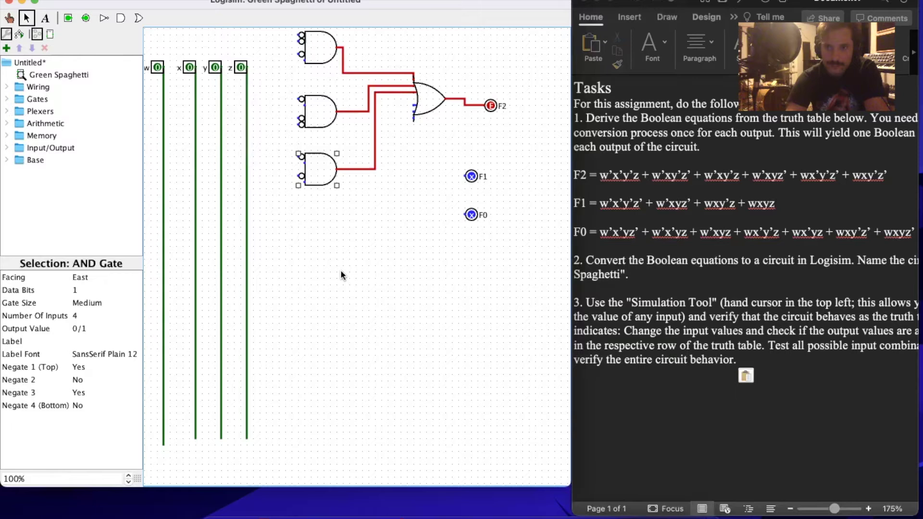
- Paste a fourth four-input AND gate below the others, negate its inputs 1 and 4, and wire its output to the OR gate's fourth input
left_click(287, 276)
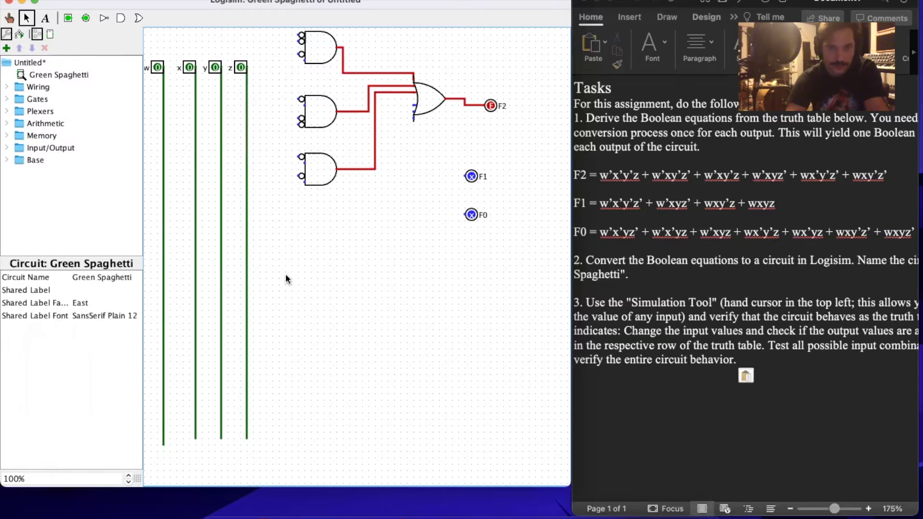
key("super+v")
left_click_drag(331, 127, 325, 235)
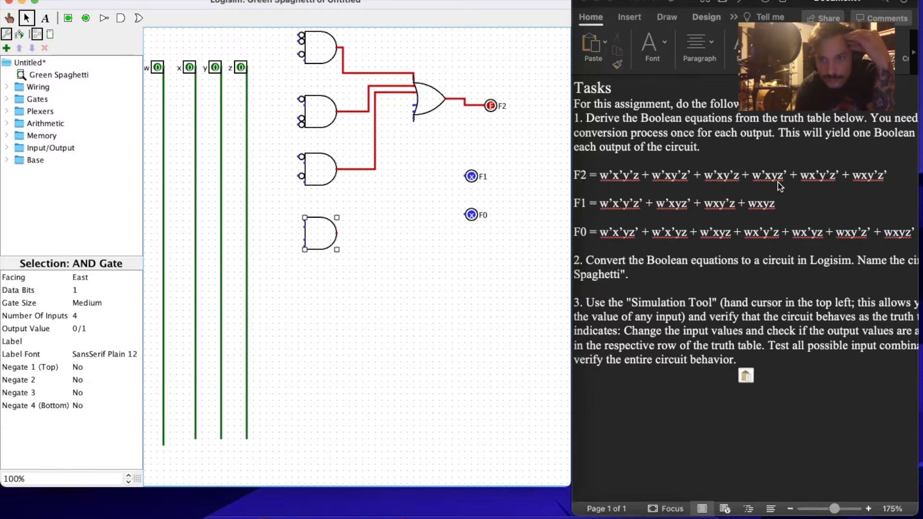
left_click(80, 366)
left_click(87, 355)
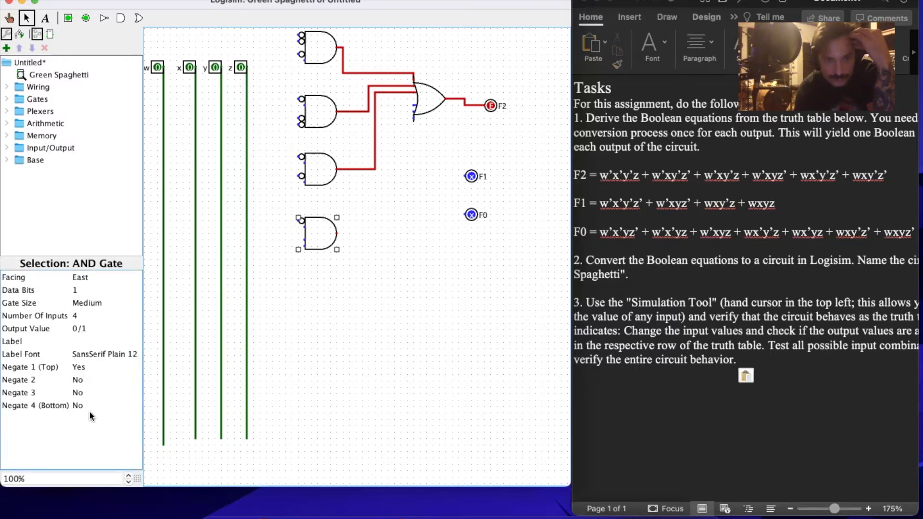
left_click(88, 405)
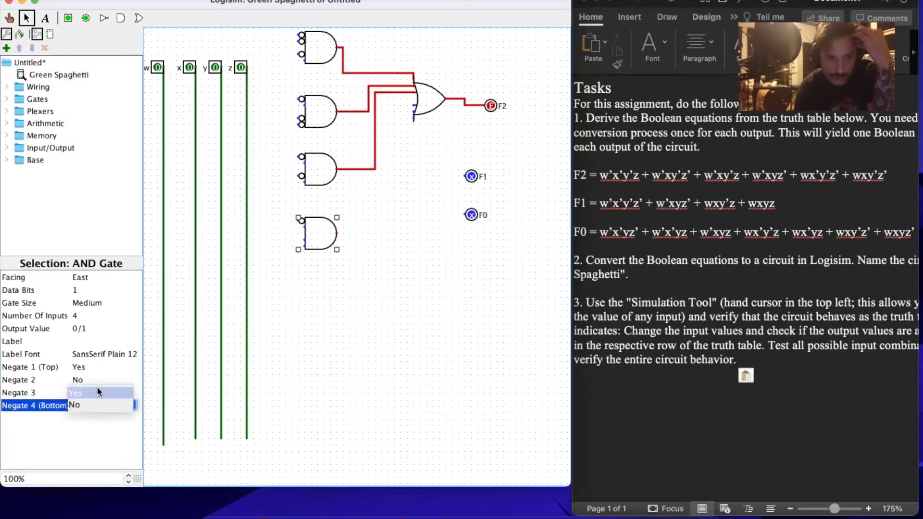
left_click(96, 393)
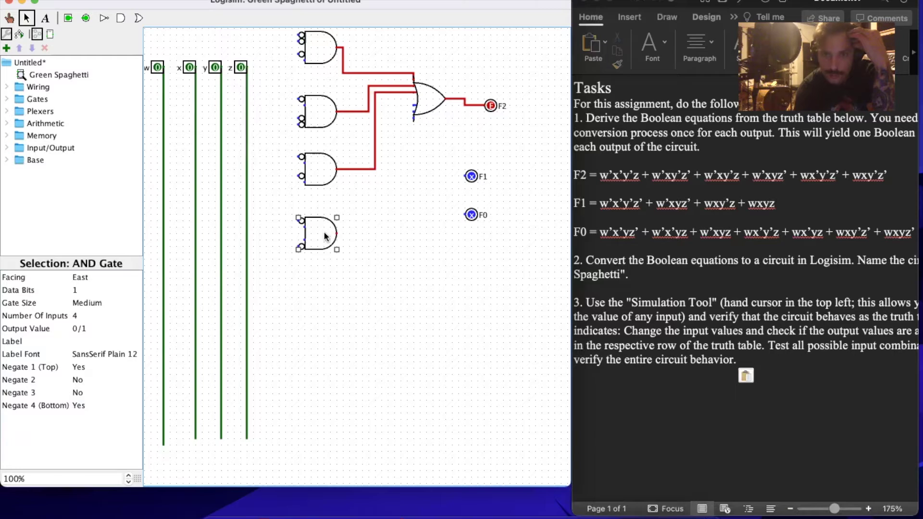
left_click_drag(338, 232, 413, 105)
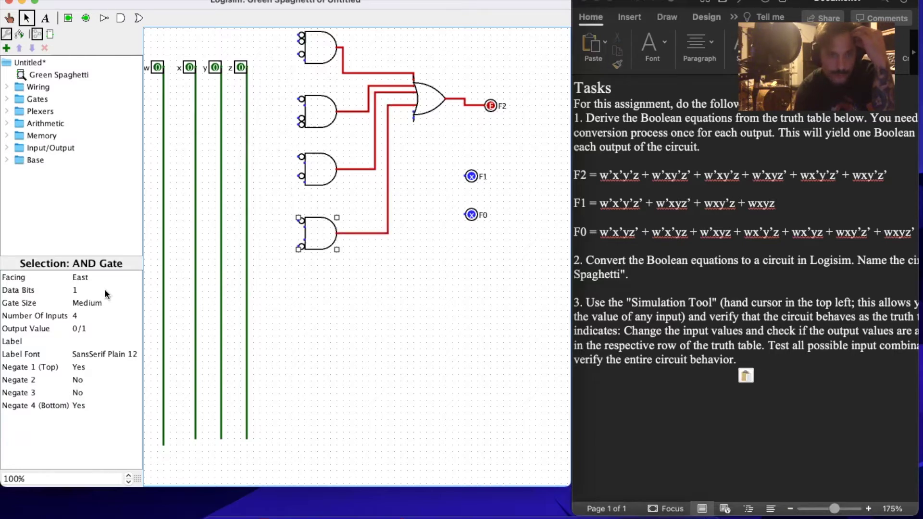
- Place a fifth AND gate below the fourth, set it to 4 inputs and negate inputs 2, 3 and 4
left_click(120, 19)
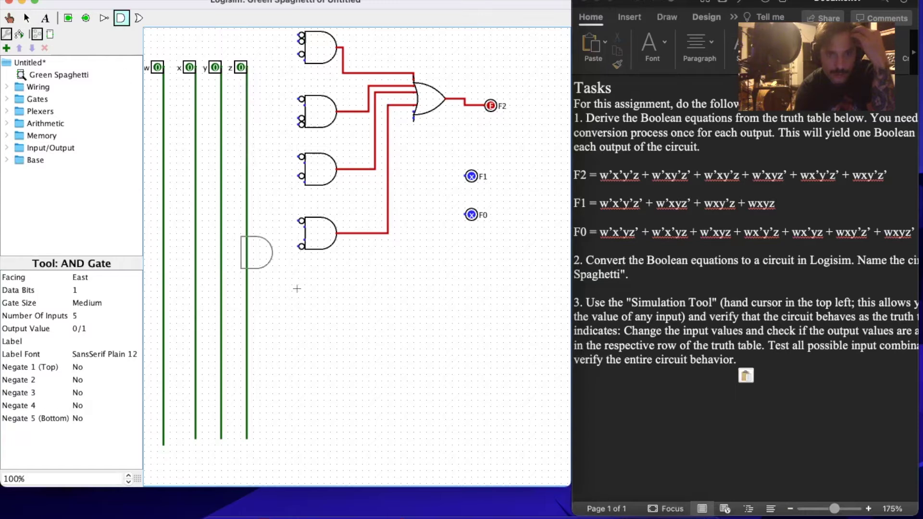
left_click(336, 291)
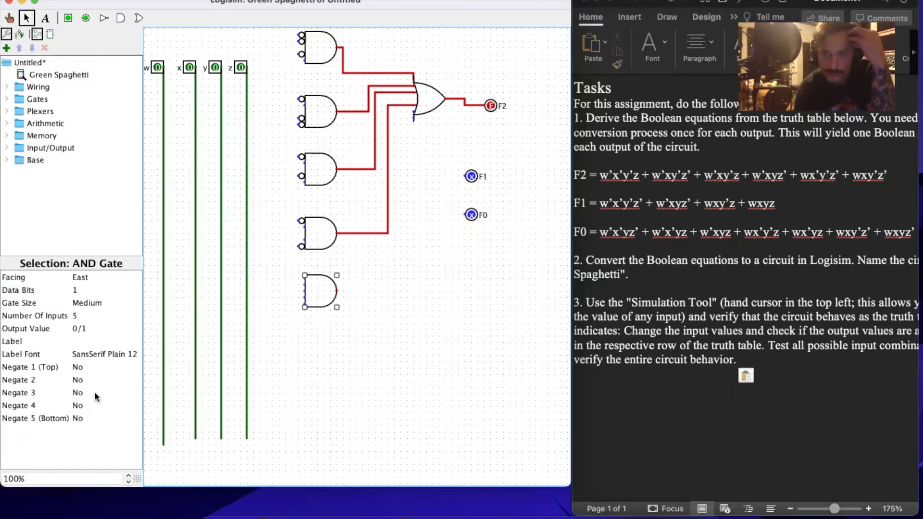
left_click(87, 380)
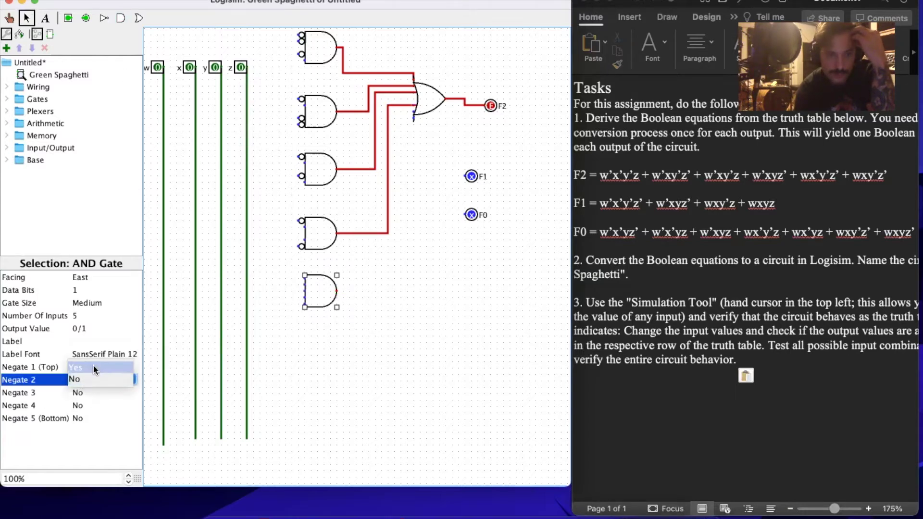
left_click(93, 367)
left_click(92, 391)
left_click(94, 380)
left_click(91, 405)
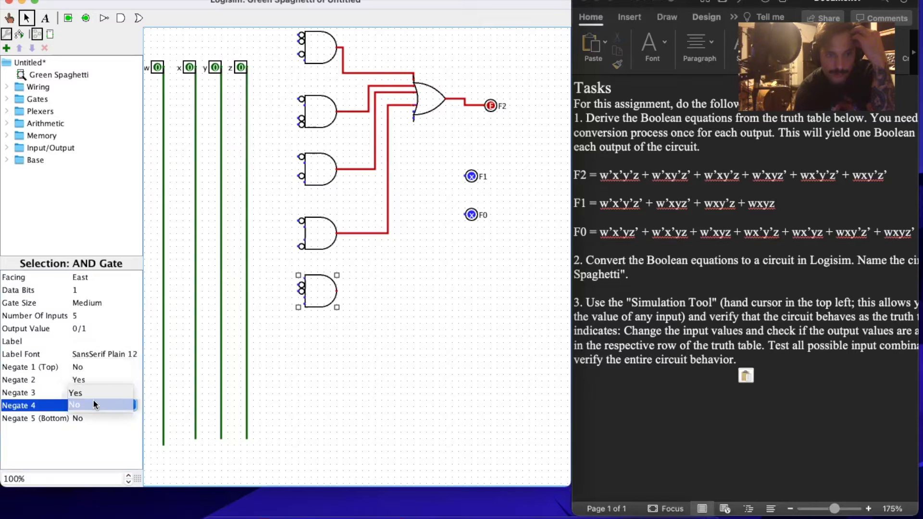
left_click(97, 394)
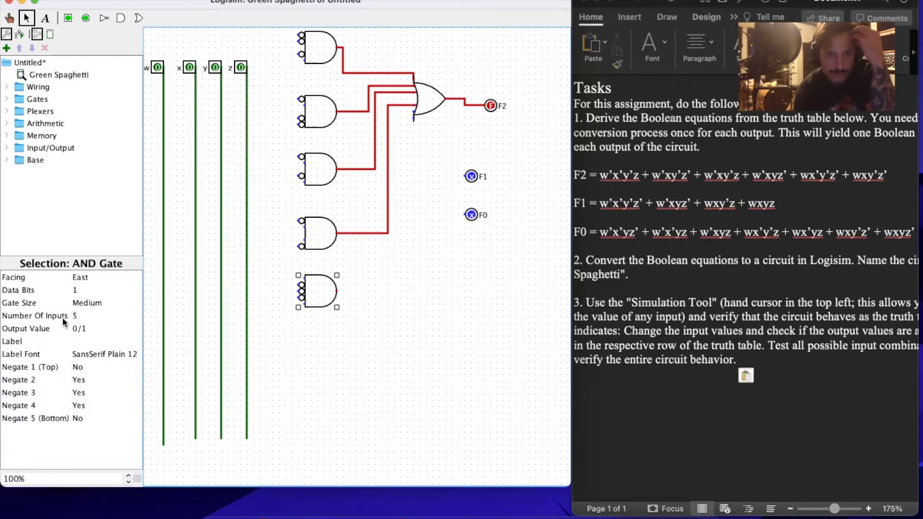
left_click(88, 316)
scroll(96, 342, "up", 3)
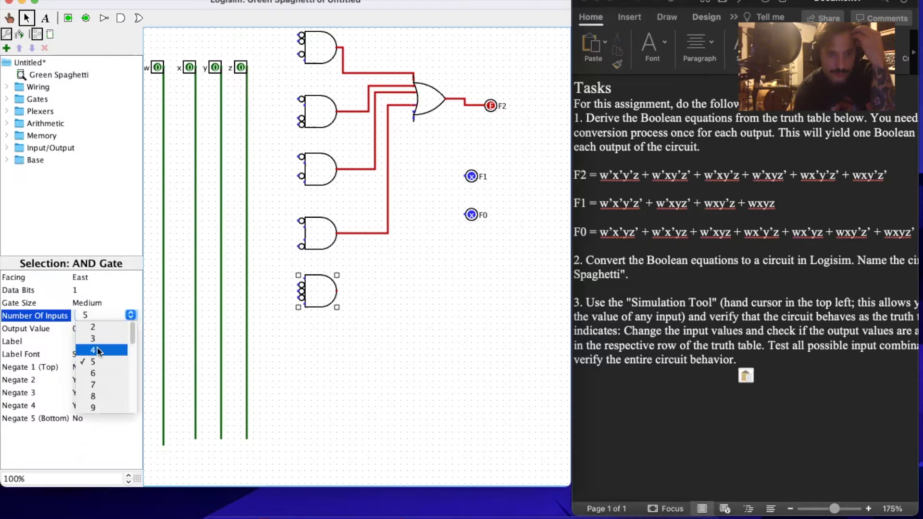
left_click(97, 347)
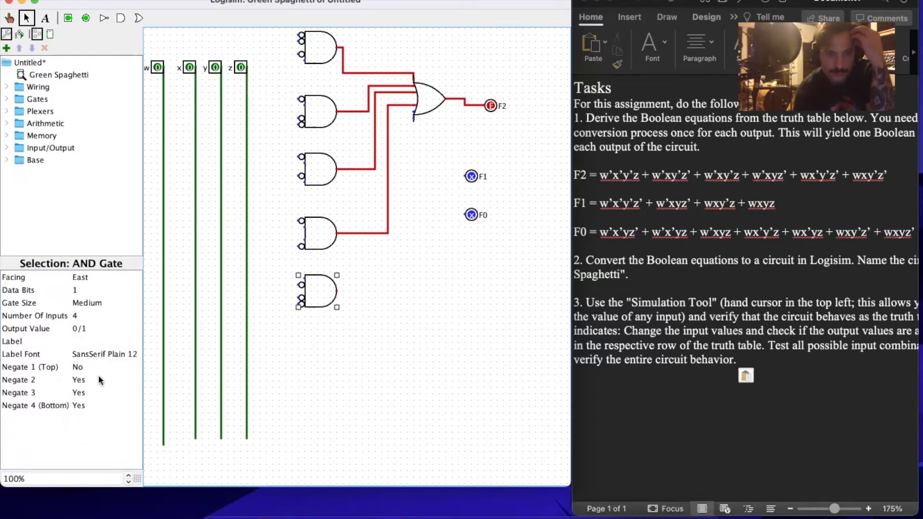
- Paste a sixth four-input AND gate below the fifth one and negate its inputs 3 and 4
left_click(373, 395)
left_click(317, 111)
left_click_drag(308, 120, 322, 344)
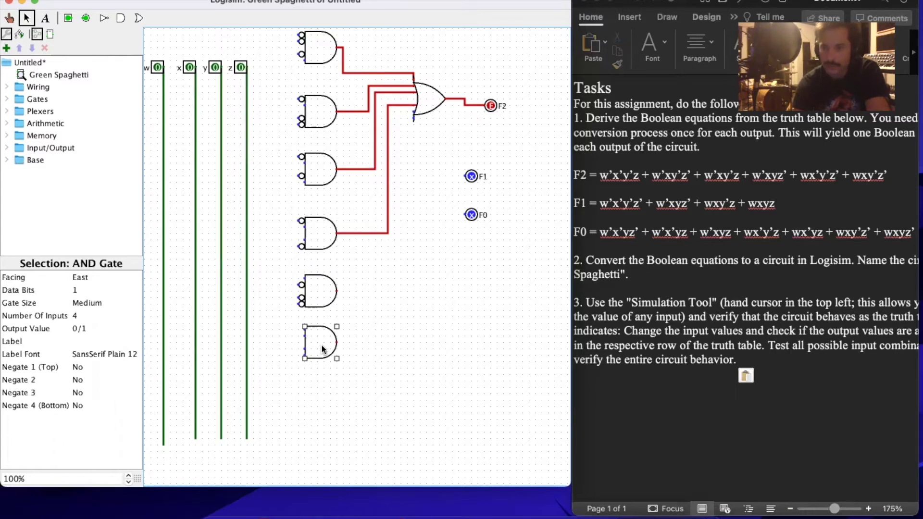
left_click(78, 393)
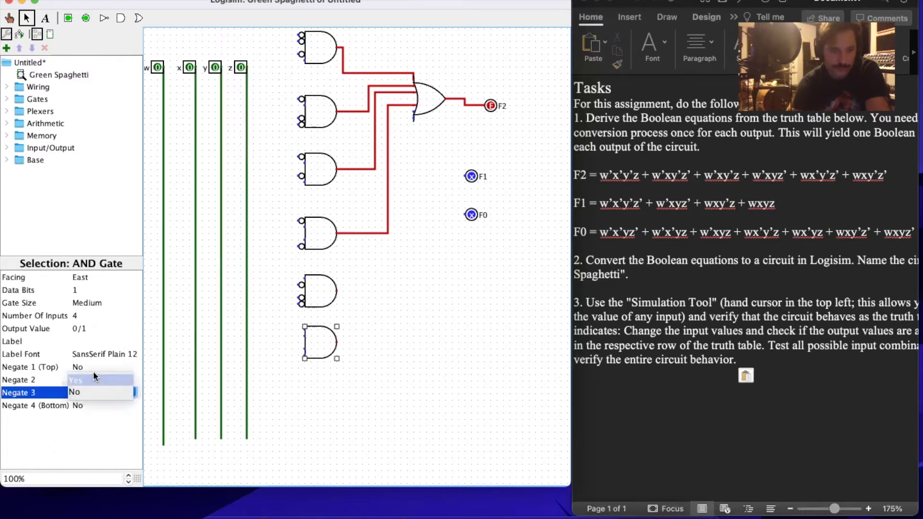
left_click(92, 376)
left_click(86, 403)
left_click(88, 387)
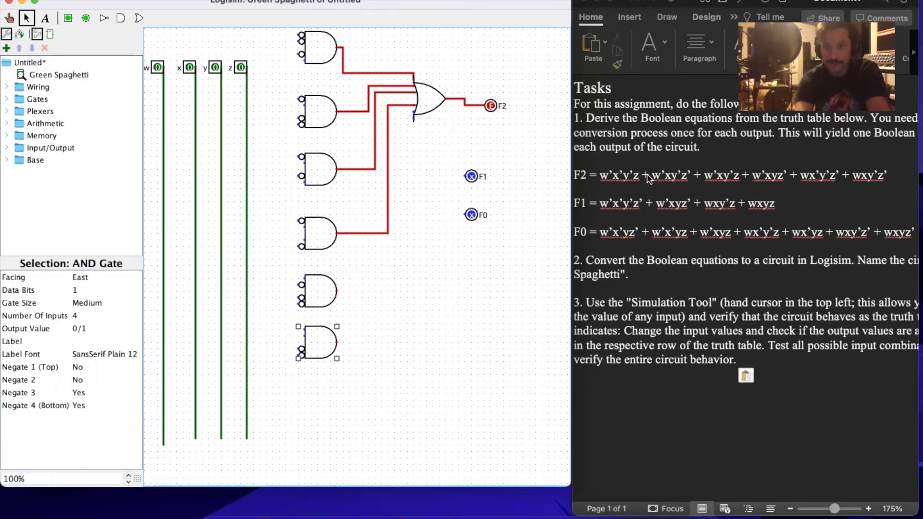
- Wire the fifth and sixth AND gates to the OR gate's fifth and sixth inputs, and lower the first AND gate to straighten its output wire
left_click_drag(336, 290, 401, 112)
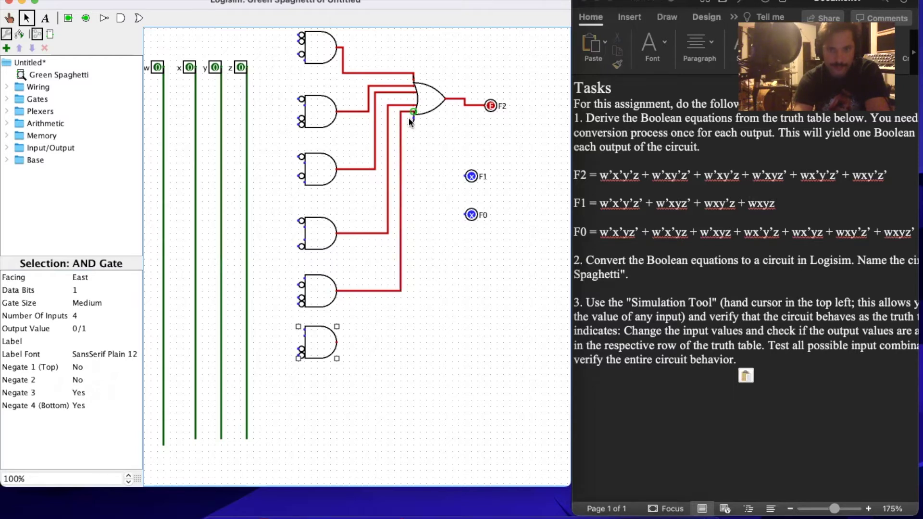
left_click_drag(337, 342, 414, 124)
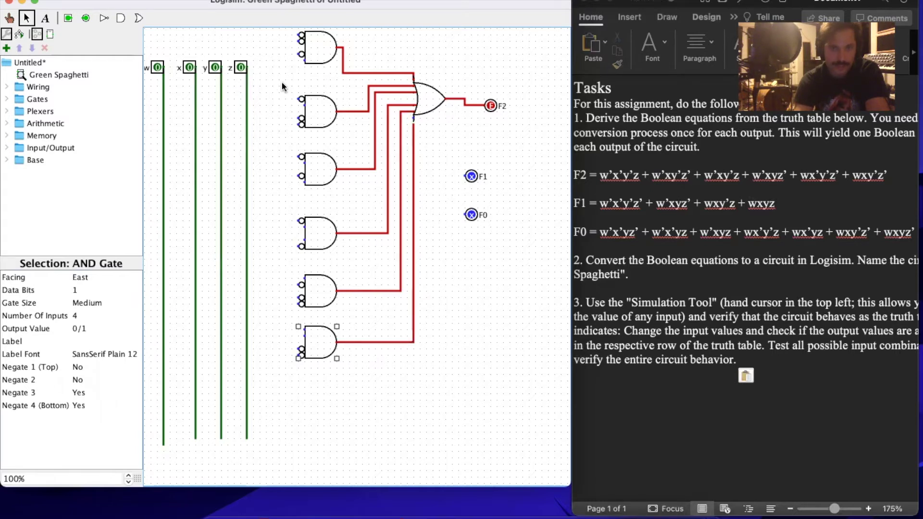
left_click_drag(320, 53, 320, 78)
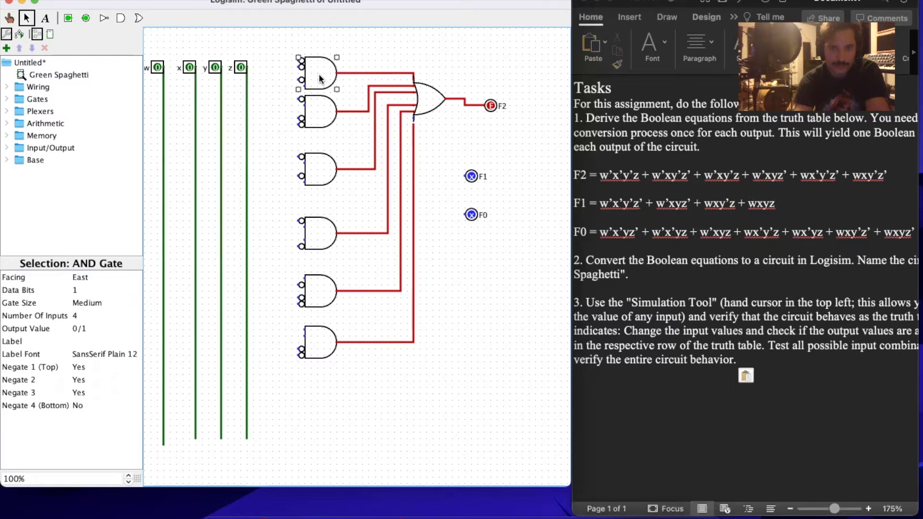
- Shift the F1 and F0 output pins further right and move the w, x, y and z input pins up
left_click_drag(470, 178, 494, 177)
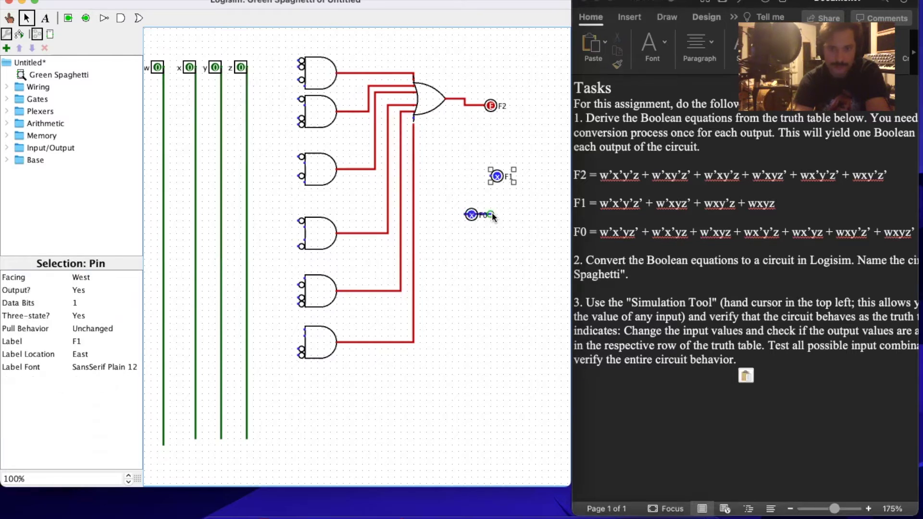
left_click_drag(472, 214, 498, 214)
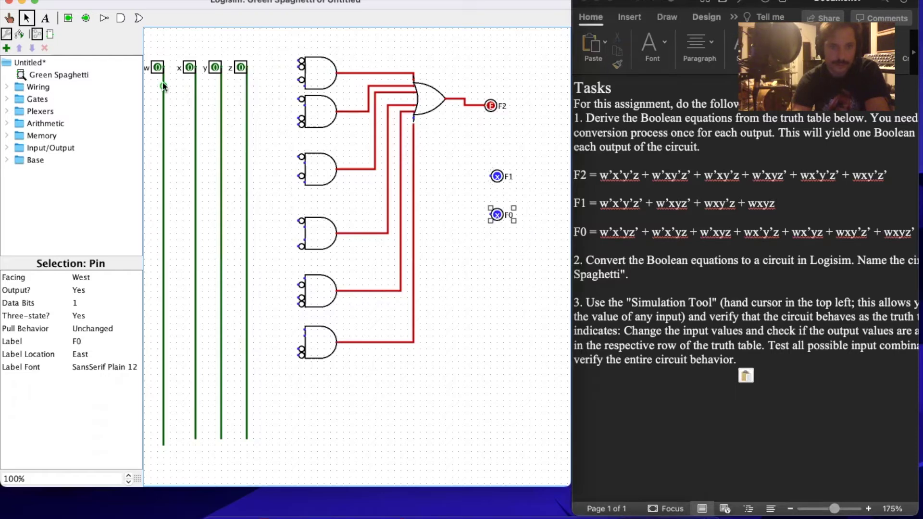
left_click_drag(158, 68, 215, 31)
left_click(216, 67)
left_click(240, 67)
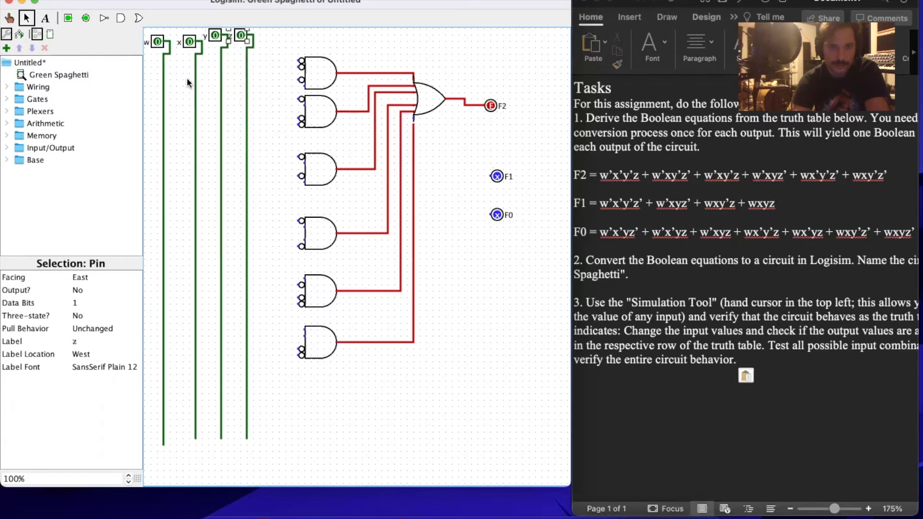
left_click(171, 53)
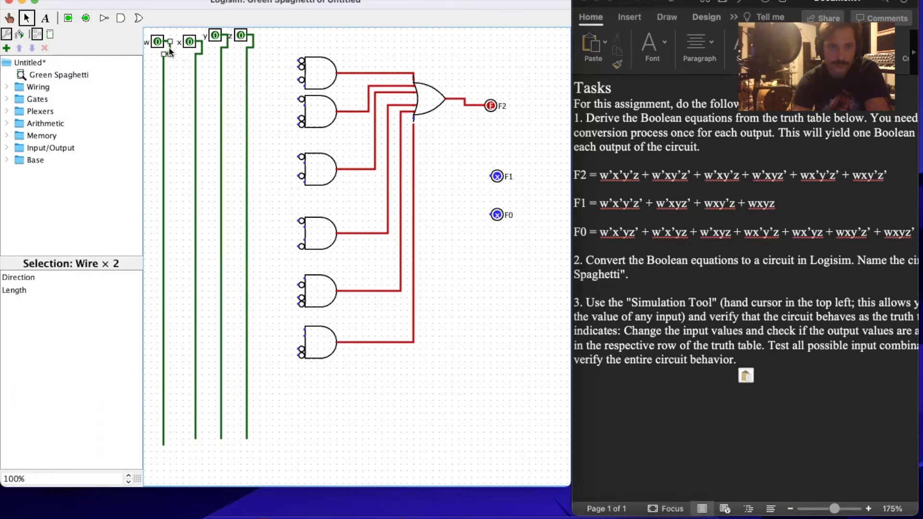
left_click(158, 41)
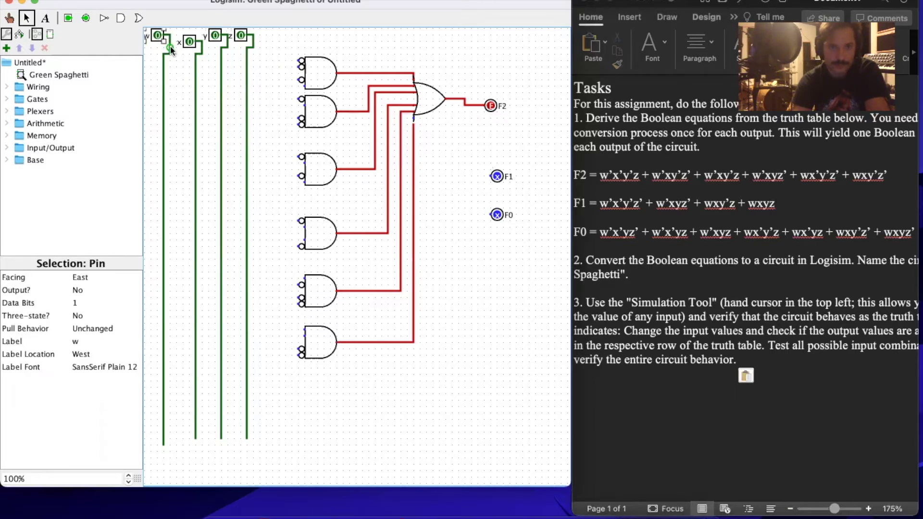
left_click_drag(170, 48, 300, 61)
key("super+z")
left_click(171, 55)
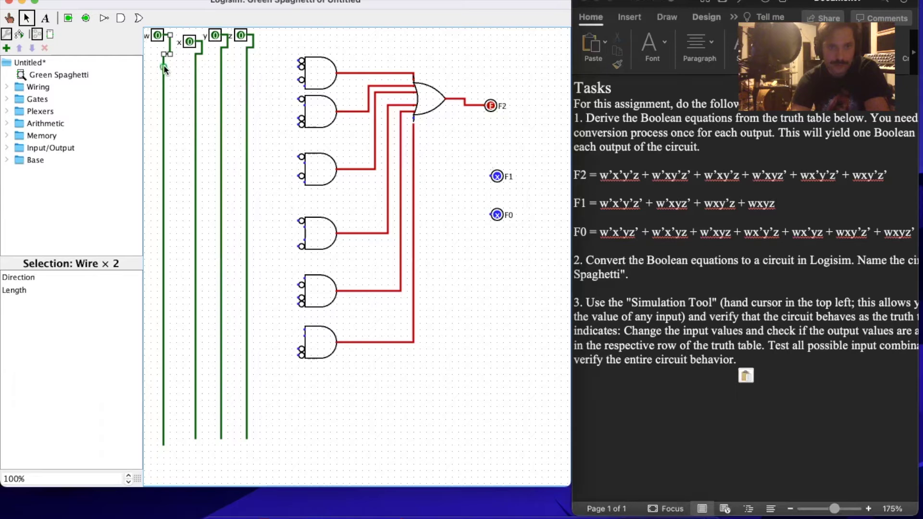
- Wire the w, x, y and z lines to the four inputs of the first AND gate in order
left_click_drag(269, 62, 301, 60)
mouse_move(193, 79)
left_mouse_down()
mouse_move(274, 82)
mouse_move(278, 66)
left_mouse_up()
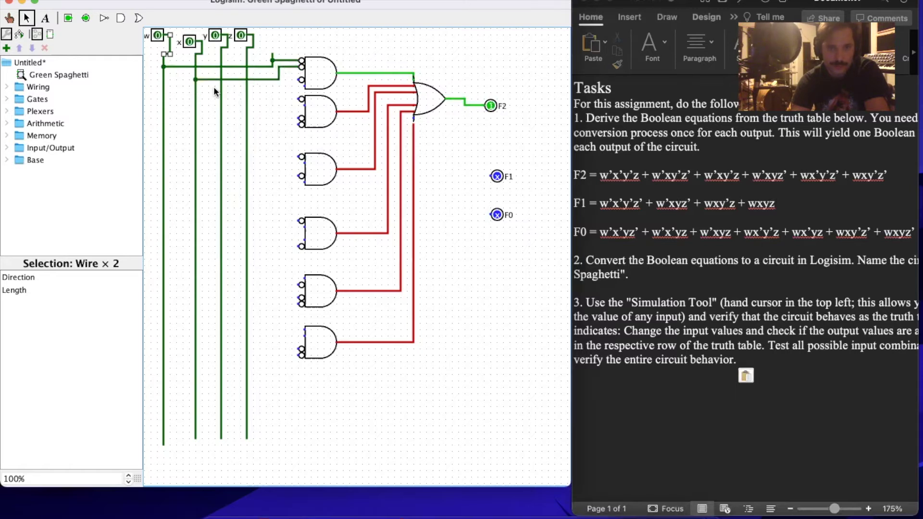
mouse_move(223, 89)
left_mouse_down()
mouse_move(256, 95)
mouse_move(299, 79)
left_mouse_up()
left_click_drag(283, 103, 304, 85)
- Move the second to sixth AND gates down to leave room for input wires beneath the first gate
left_click(318, 115)
left_click_drag(318, 118, 316, 135)
left_click_drag(316, 340, 320, 429)
left_click_drag(316, 296, 328, 338)
left_click_drag(320, 233, 326, 258)
left_click_drag(321, 169, 326, 189)
left_click_drag(322, 121, 329, 147)
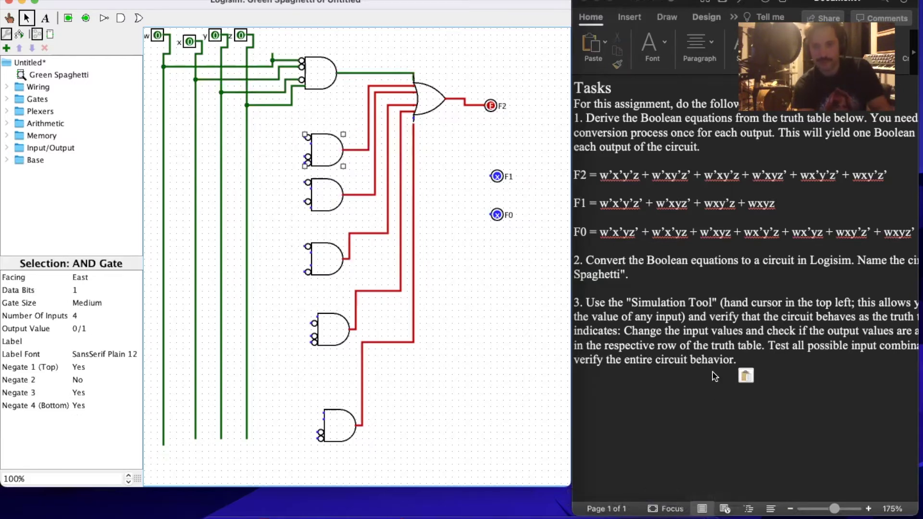
- Place another AND gate beneath the sixth one, moving the sixth up close to the fifth, and enlarge the Logisim window
scroll(696, 305, "right", 2)
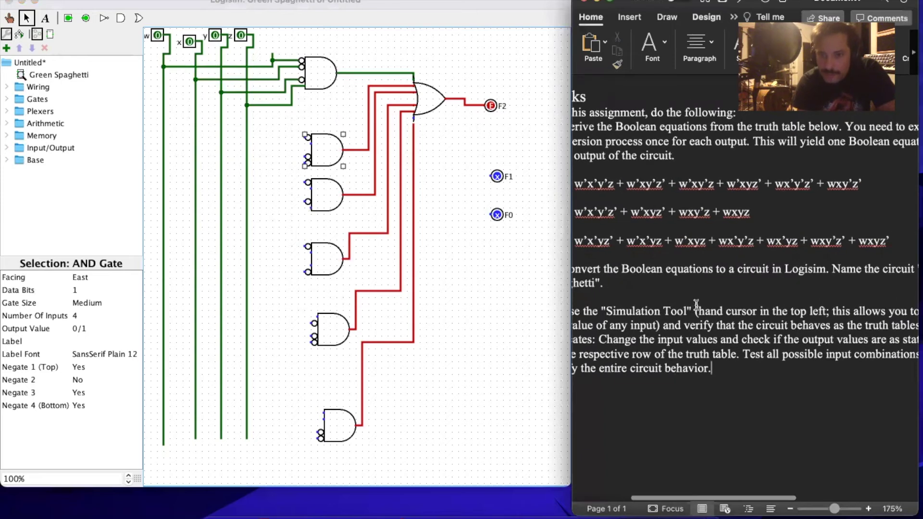
scroll(751, 215, "left", 2)
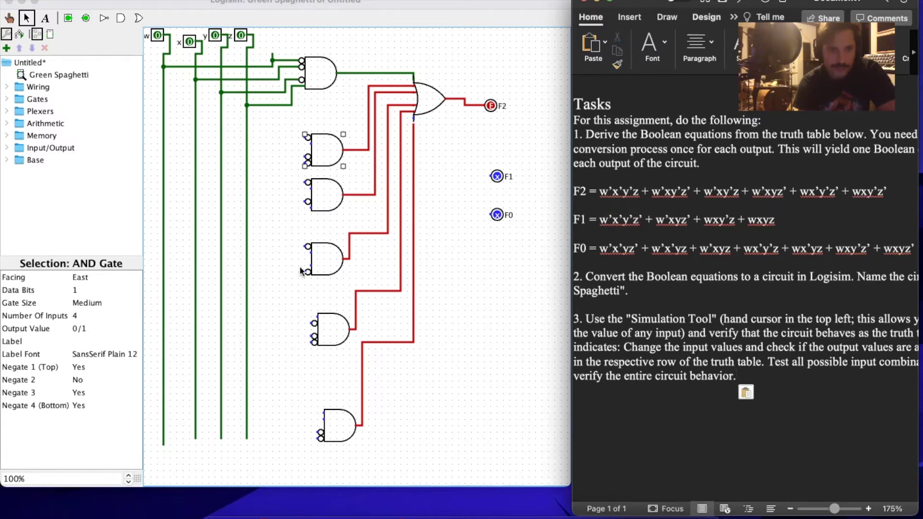
left_click(120, 18)
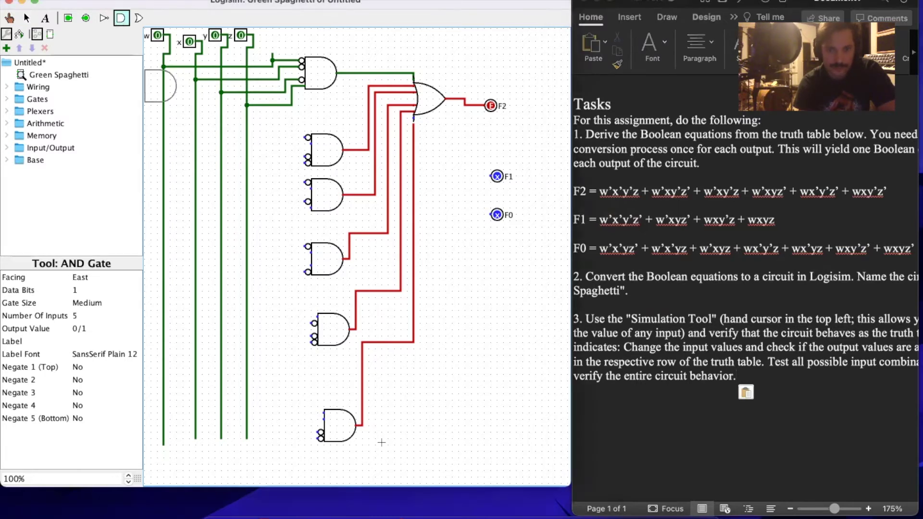
left_click(426, 449)
left_click_drag(339, 426, 331, 373)
scroll(395, 414, "down", 2)
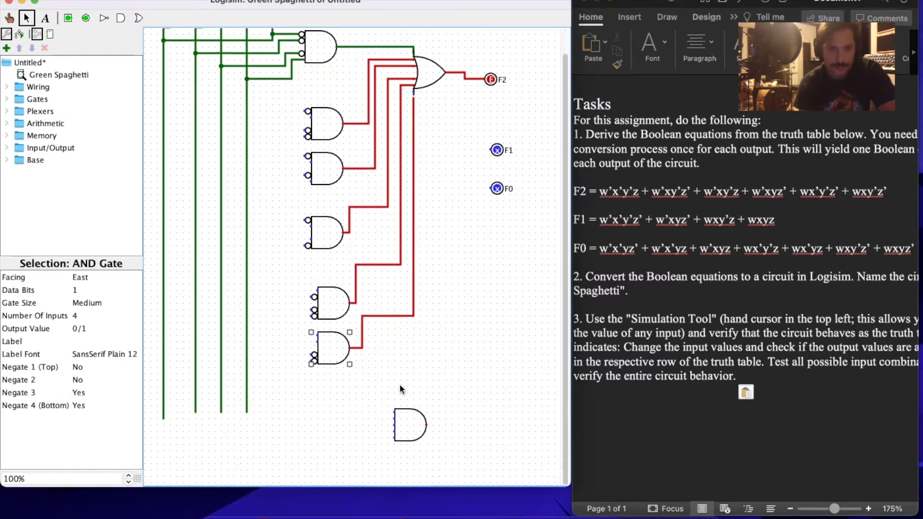
left_click_drag(567, 488, 672, 514)
left_click_drag(426, 449, 391, 417)
- Set the new AND gate to 4 inputs and negate all four of them for the w'x'y'z' term
left_click(99, 330)
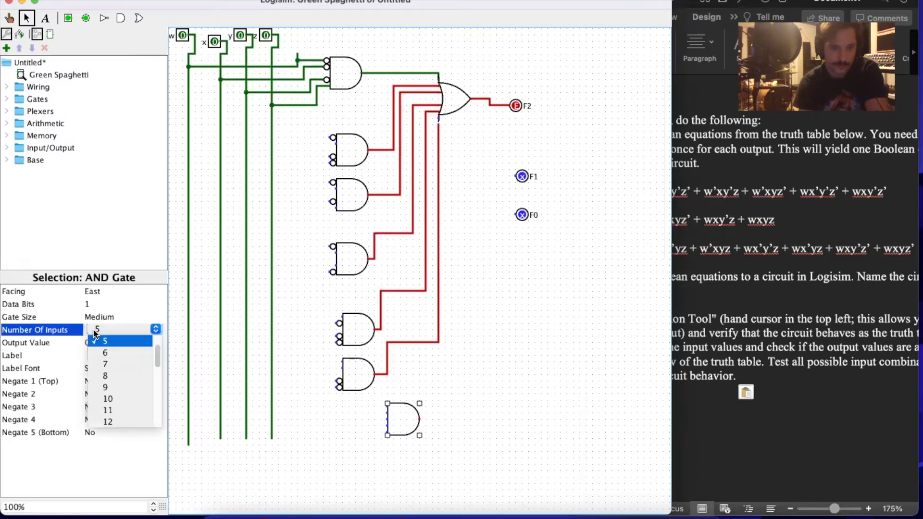
key("Down")
key("Down")
key("Down")
left_click(113, 364)
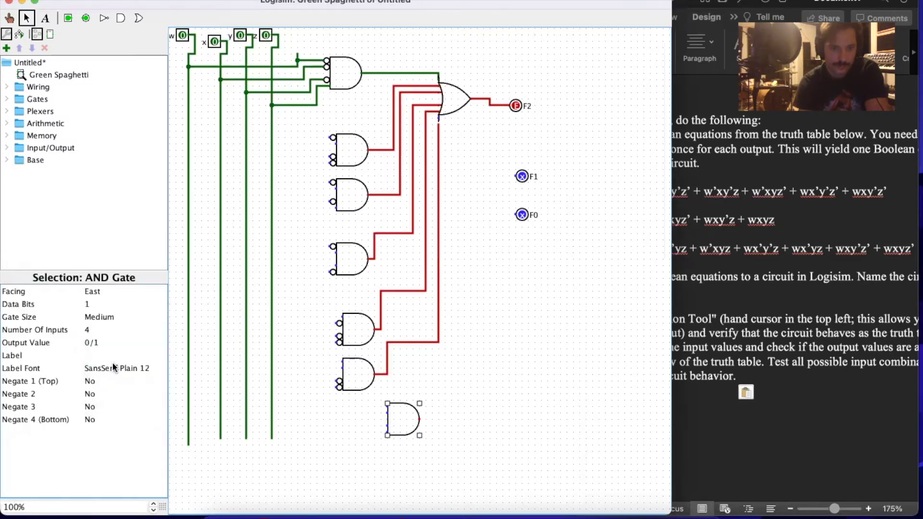
left_click(100, 420)
left_click(103, 406)
left_click(102, 408)
left_click(102, 394)
left_click(99, 395)
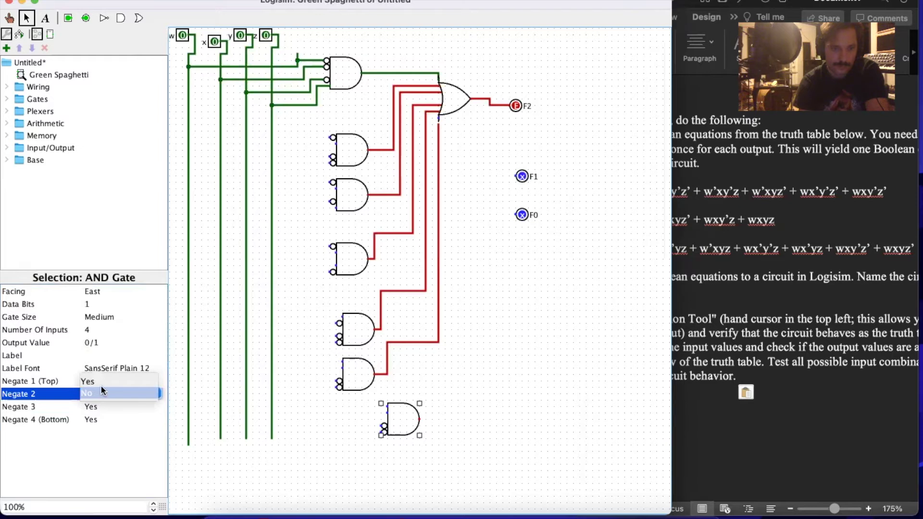
left_click(102, 387)
left_click(100, 382)
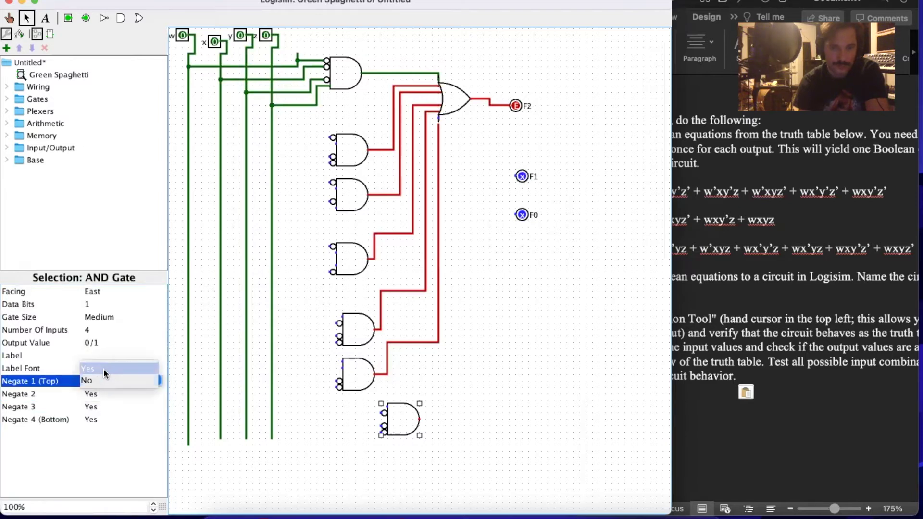
left_click(103, 369)
- Place a four-input OR gate in front of the F1 output pin and move the F1 pin further right
left_click(728, 278)
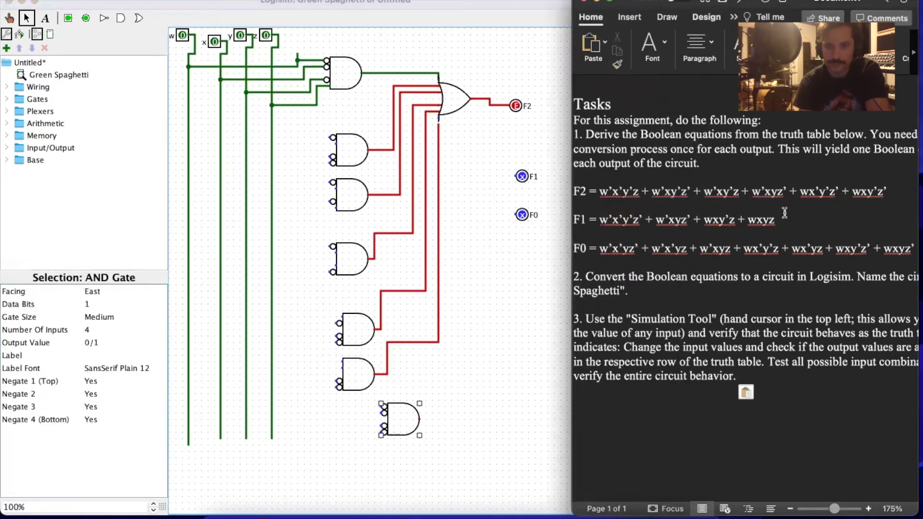
left_click(139, 18)
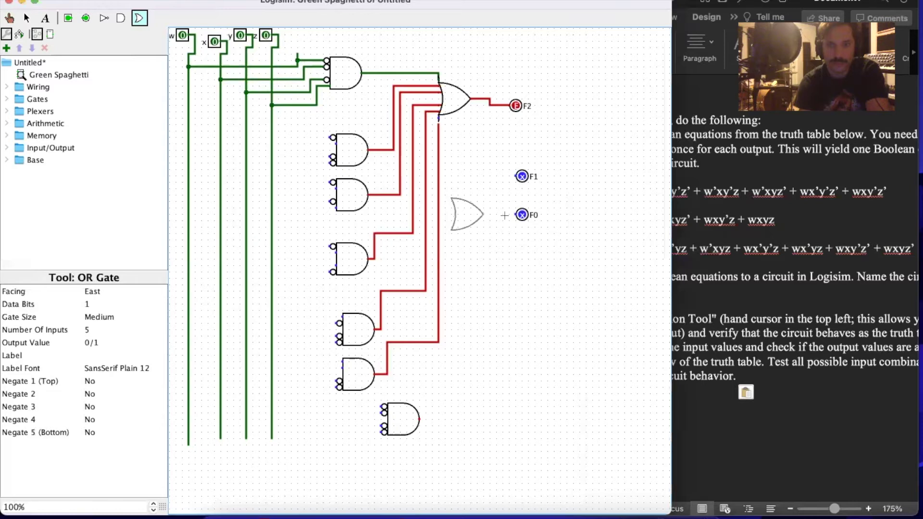
left_click(498, 173)
left_click_drag(522, 177, 553, 176)
left_click(477, 177)
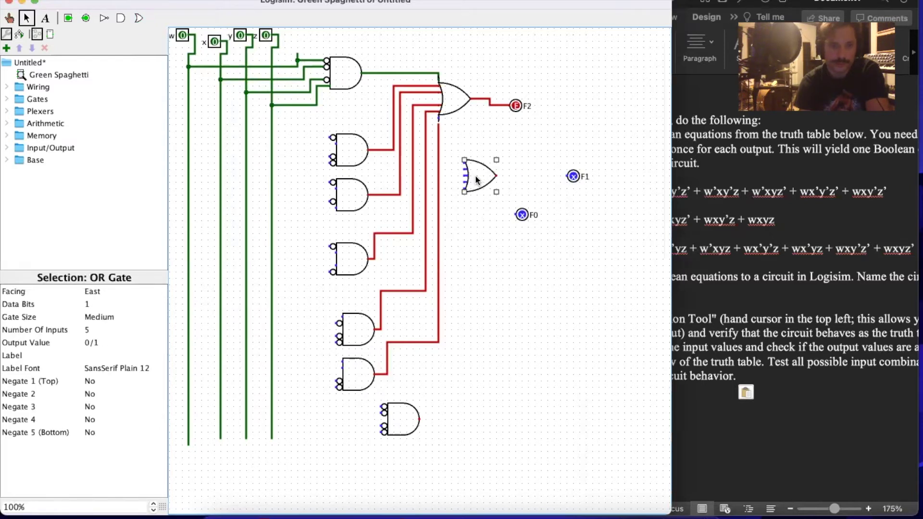
left_click(88, 330)
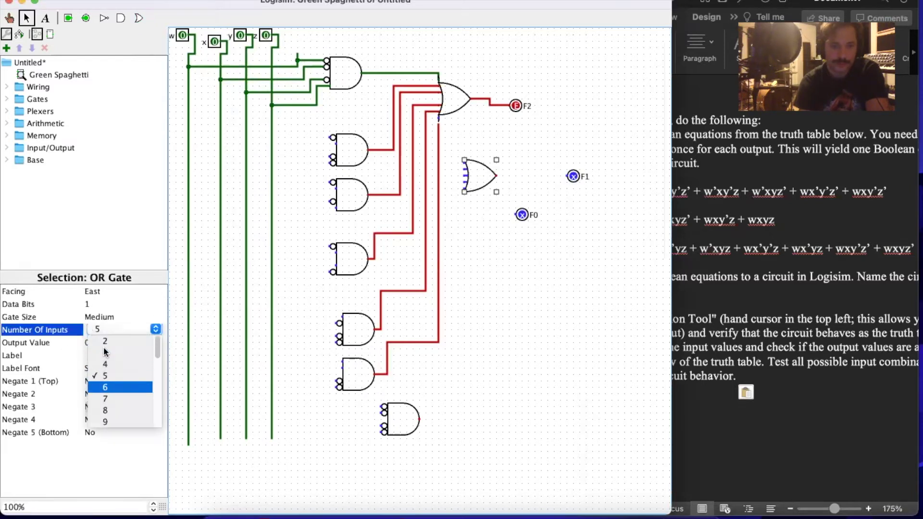
left_click(112, 362)
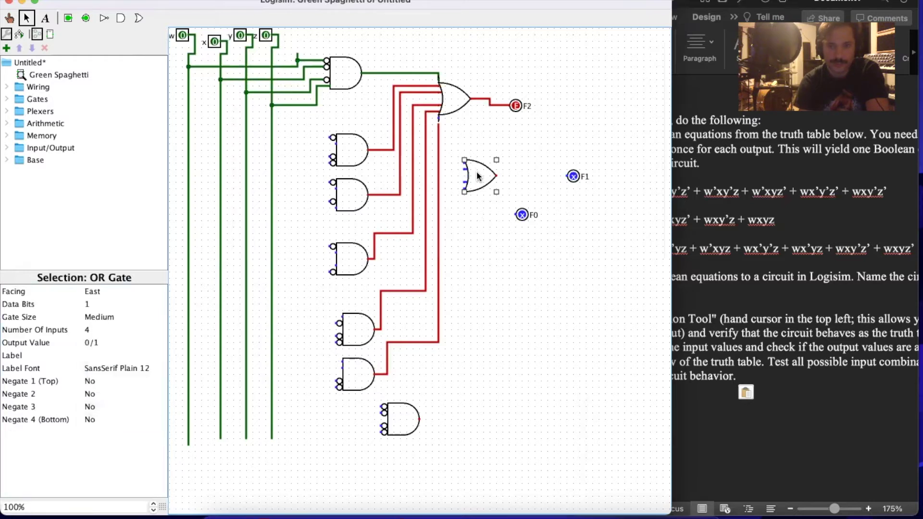
left_click_drag(489, 161, 513, 161)
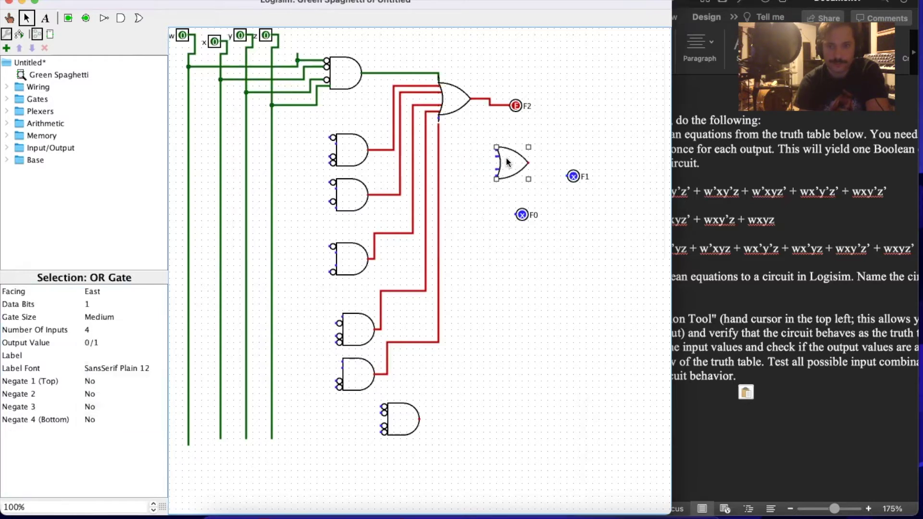
- Align the F1 output pin with its OR gate, connect the two, and shift the gate closer to the pin
left_click(573, 177)
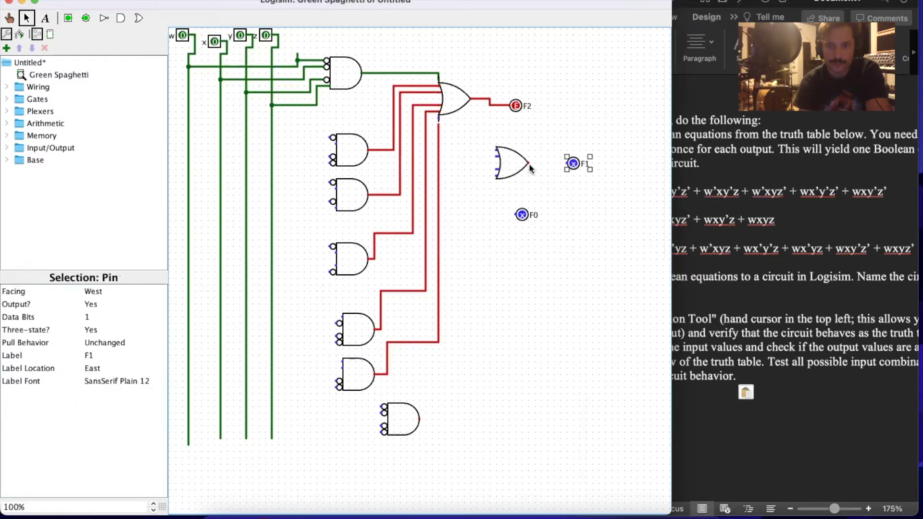
mouse_move(529, 164)
left_mouse_down()
mouse_move(567, 164)
mouse_move(529, 168)
left_mouse_up()
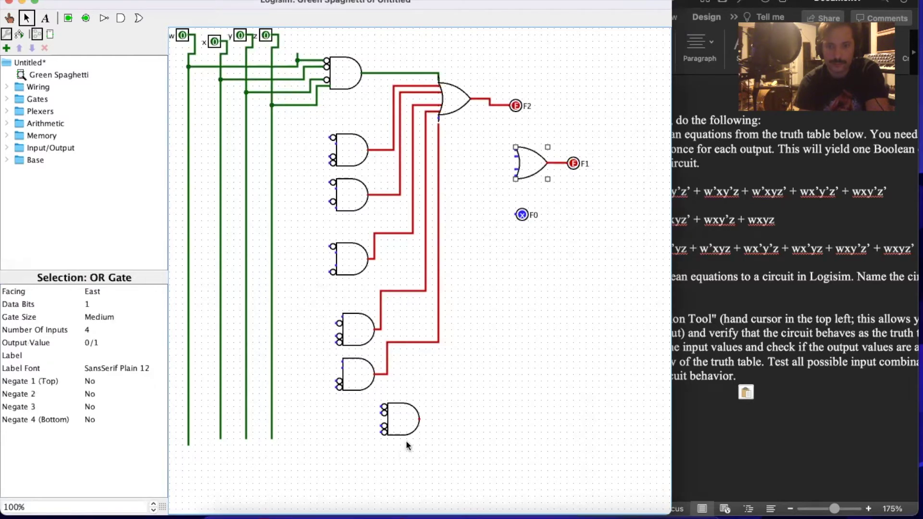
left_click(405, 416)
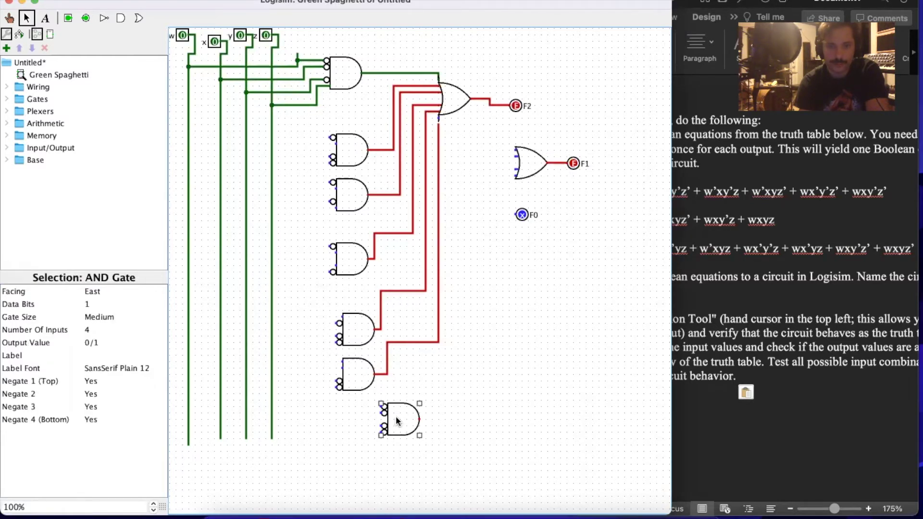
- Wire the four inputs of the second AND gate to the vertical w, x, y and z lines in order
left_click(354, 150)
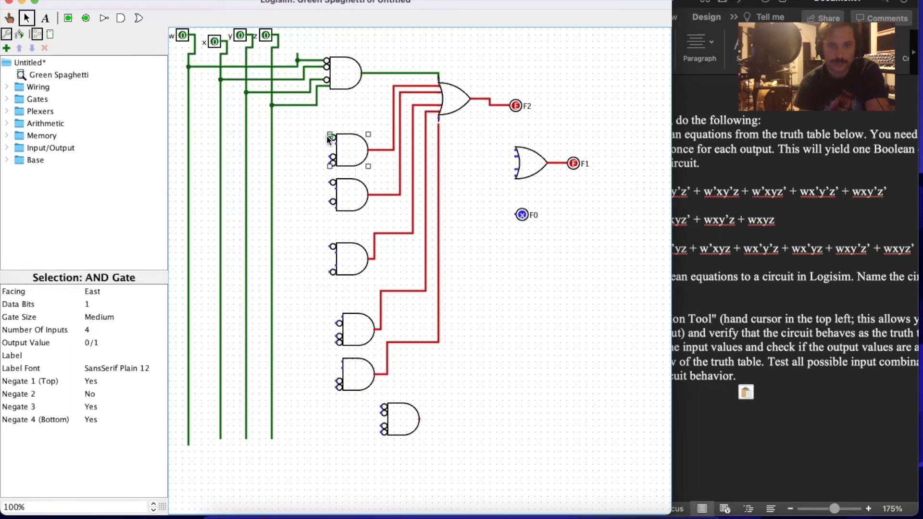
left_click_drag(188, 139, 188, 137)
left_click_drag(336, 144, 220, 144)
left_click_drag(330, 158, 272, 162)
- Wire the four inputs of the third AND gate to the w, x, y and z lines
left_click_drag(333, 183, 188, 182)
left_click_drag(336, 190, 220, 191)
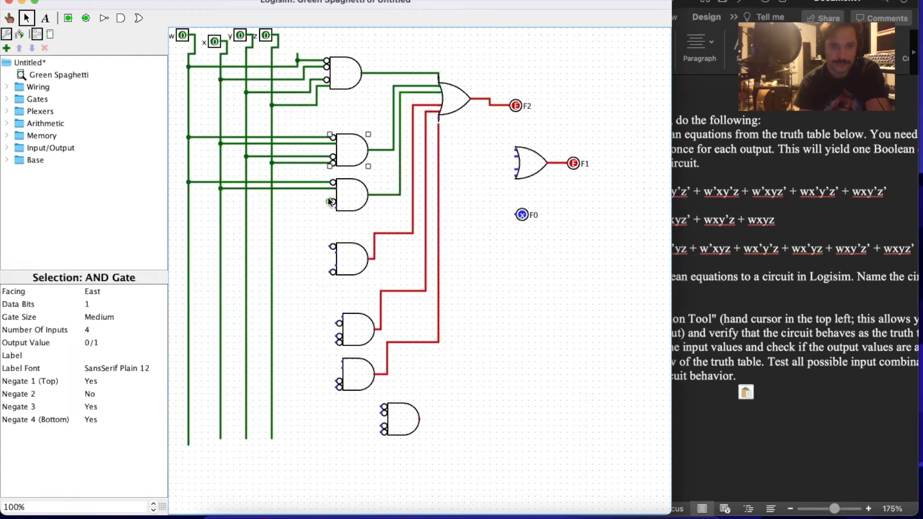
left_click_drag(326, 204, 247, 200)
left_click_drag(334, 208, 272, 208)
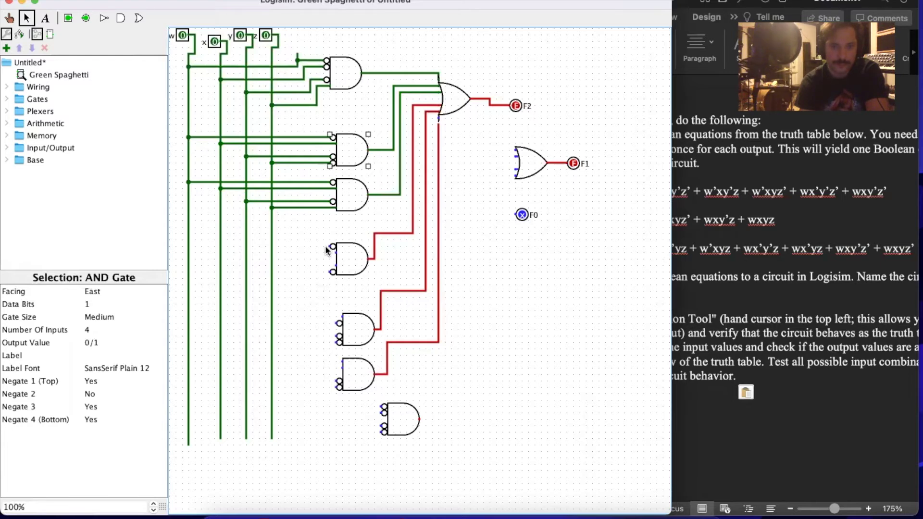
- Wire the four inputs of the fourth AND gate to the w, x, y and z lines
left_click_drag(333, 247, 188, 246)
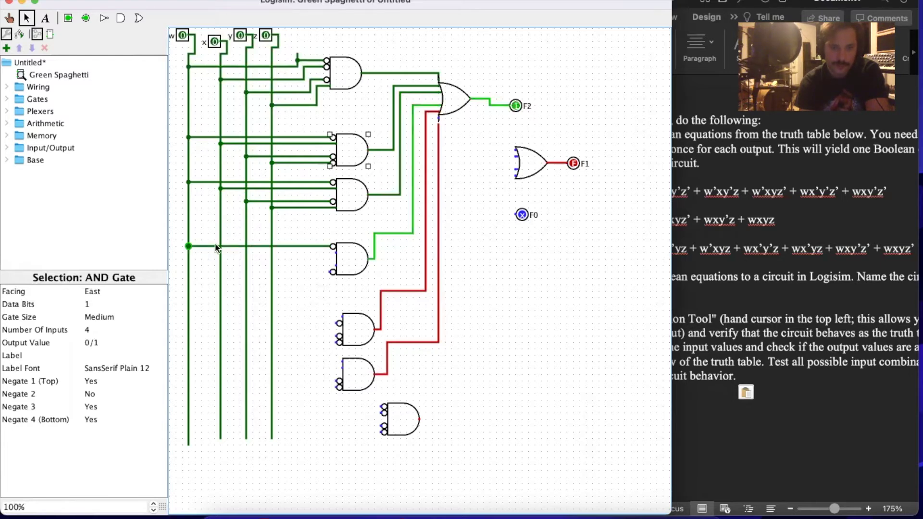
left_click_drag(334, 255, 220, 253)
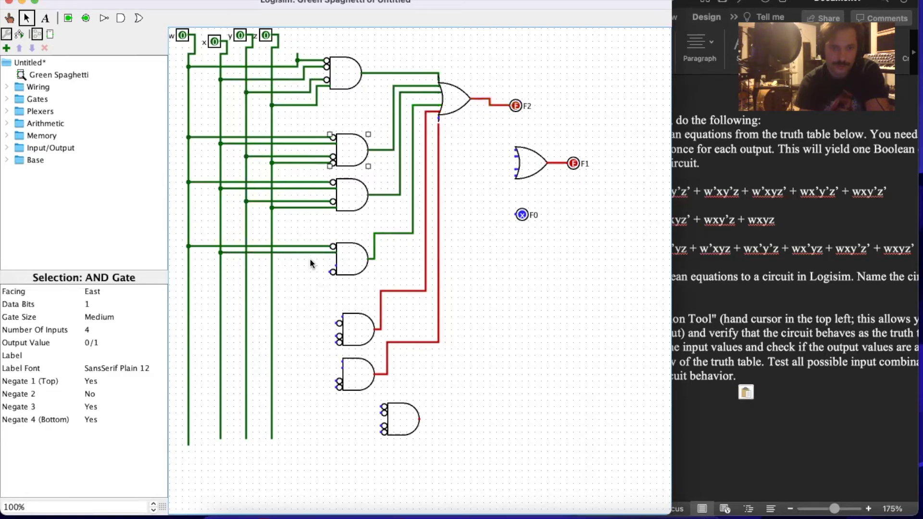
left_click_drag(332, 267, 246, 266)
left_click_drag(332, 272, 272, 272)
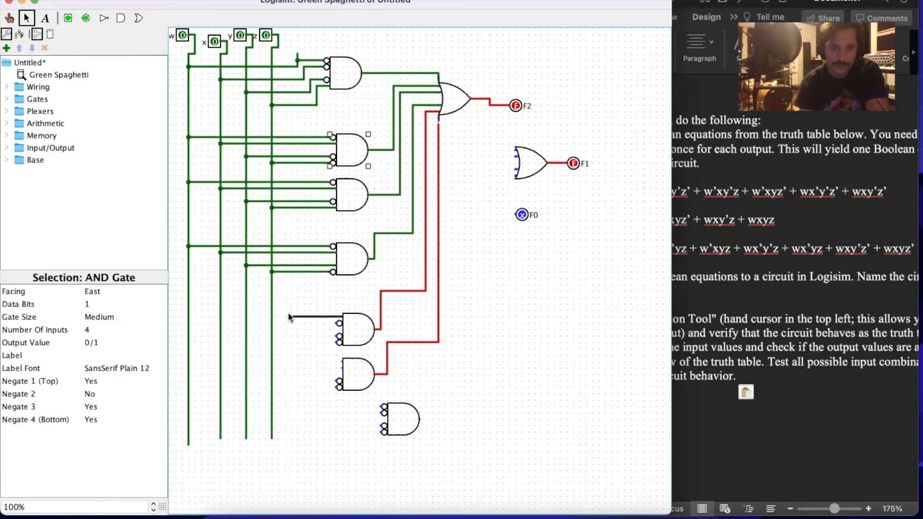
- Wire the four inputs of the fifth AND gate to the w, x, y and z lines
left_click_drag(190, 315, 188, 317)
left_click_drag(319, 324, 220, 323)
mouse_move(336, 336)
left_mouse_down()
mouse_move(246, 337)
mouse_move(271, 345)
left_mouse_up()
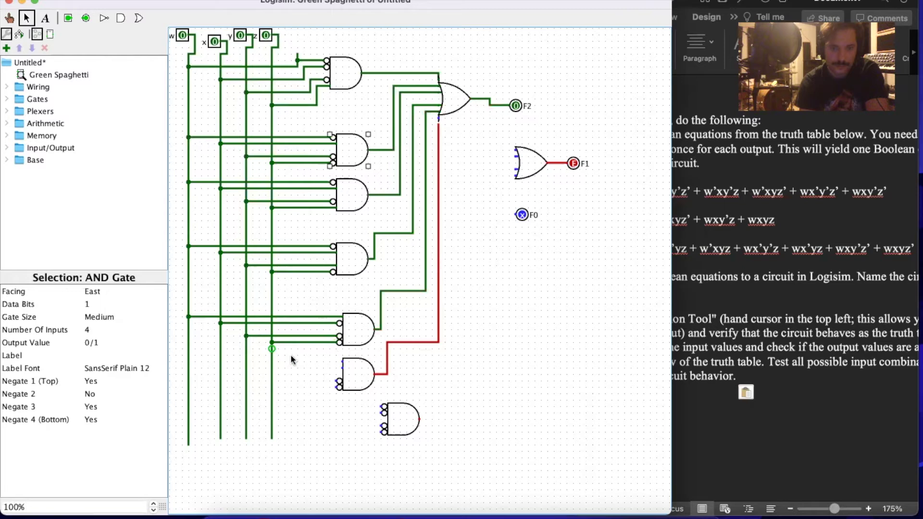
- Wire the four inputs of the sixth AND gate to the w, x, y and z lines
left_click_drag(343, 363, 188, 362)
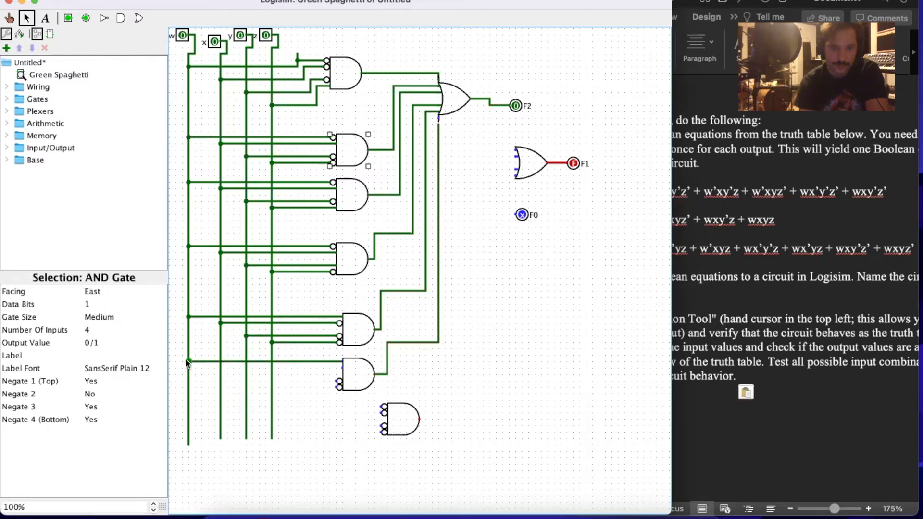
left_click_drag(344, 368, 246, 381)
left_click_drag(339, 387, 270, 389)
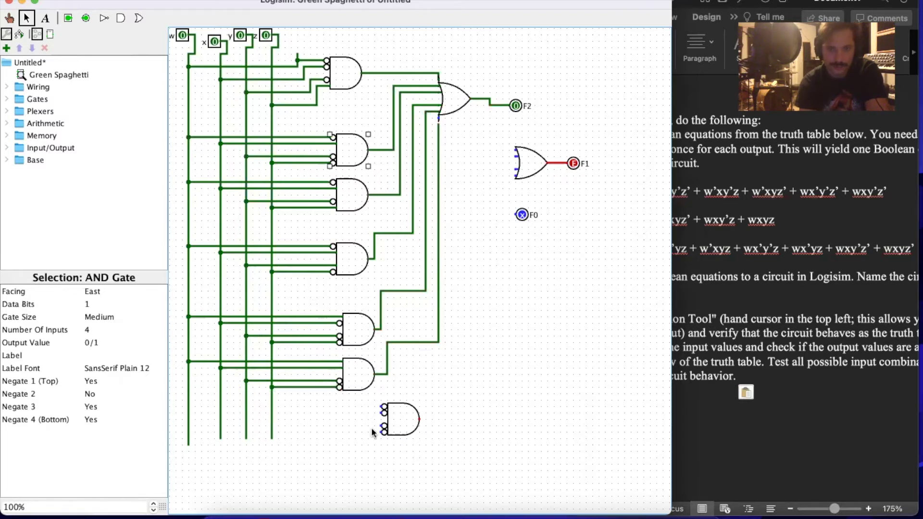
- Wire the four inputs of the seventh AND gate to the w, x, y and z lines
left_click_drag(383, 408, 188, 407)
left_click_drag(383, 412, 220, 412)
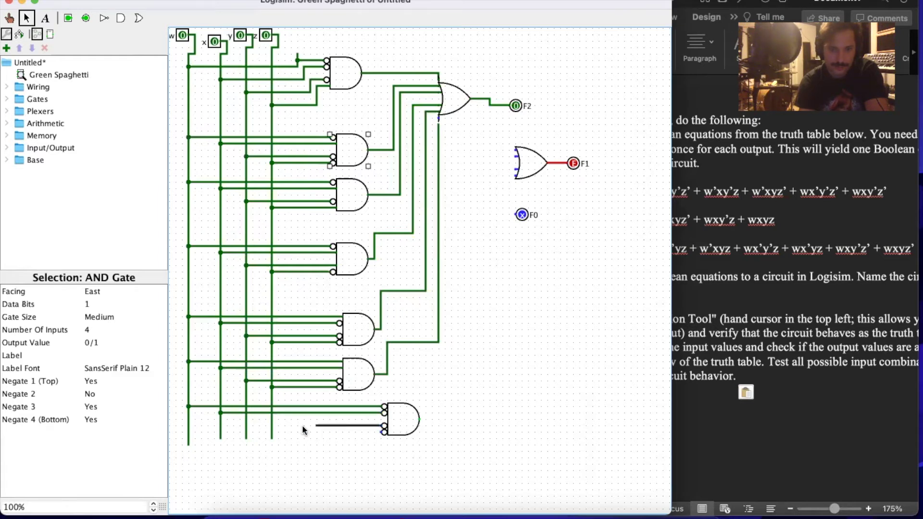
left_click_drag(247, 427, 272, 431)
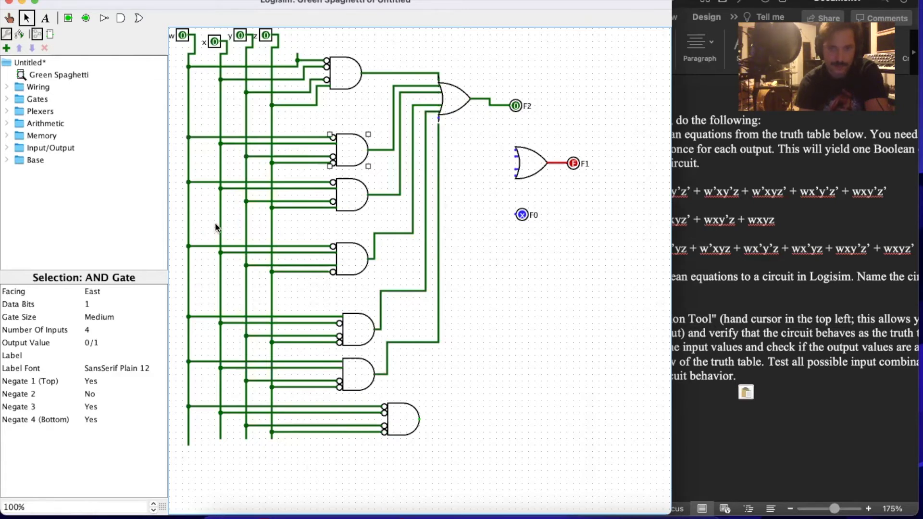
left_click(458, 332)
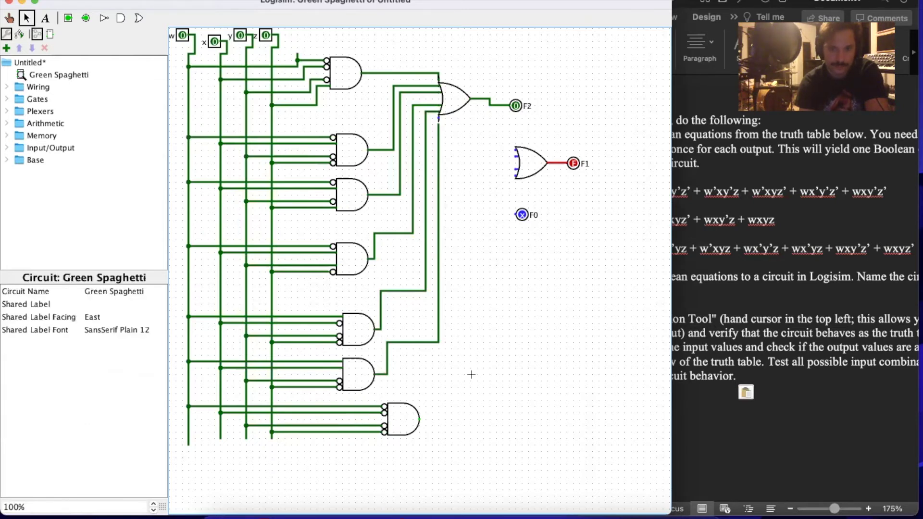
- Extend the vertical w, x, y and z wires well below the seventh AND gate to make room for more gates
left_click(9, 19)
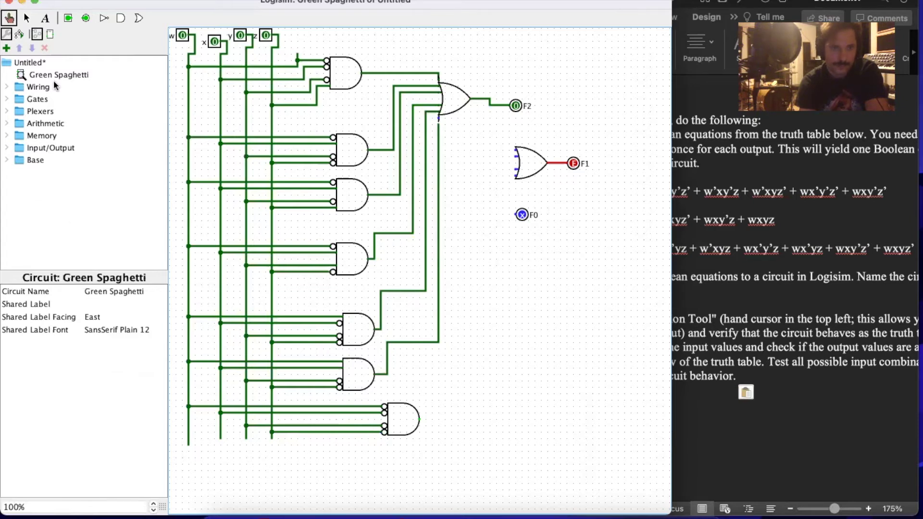
left_click(29, 18)
left_click(154, 511)
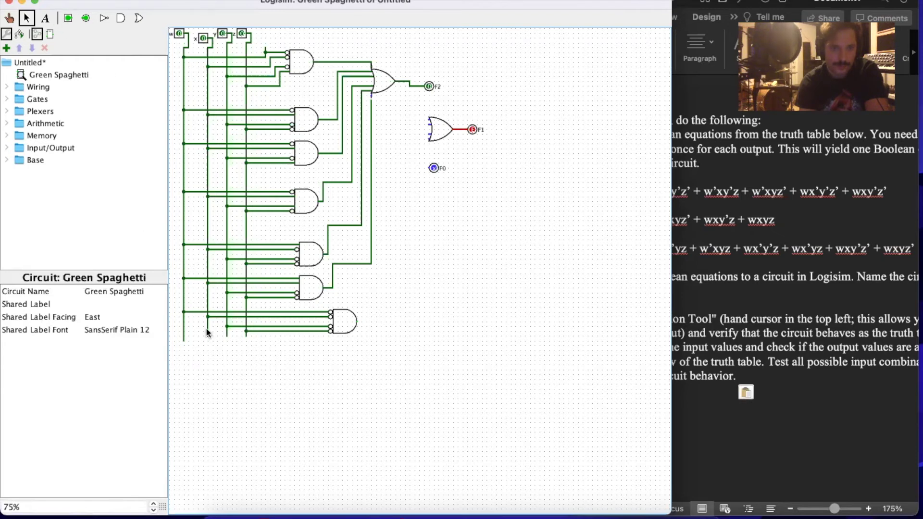
left_click_drag(183, 340, 183, 388)
left_click_drag(186, 428, 184, 430)
left_click_drag(206, 332, 227, 442)
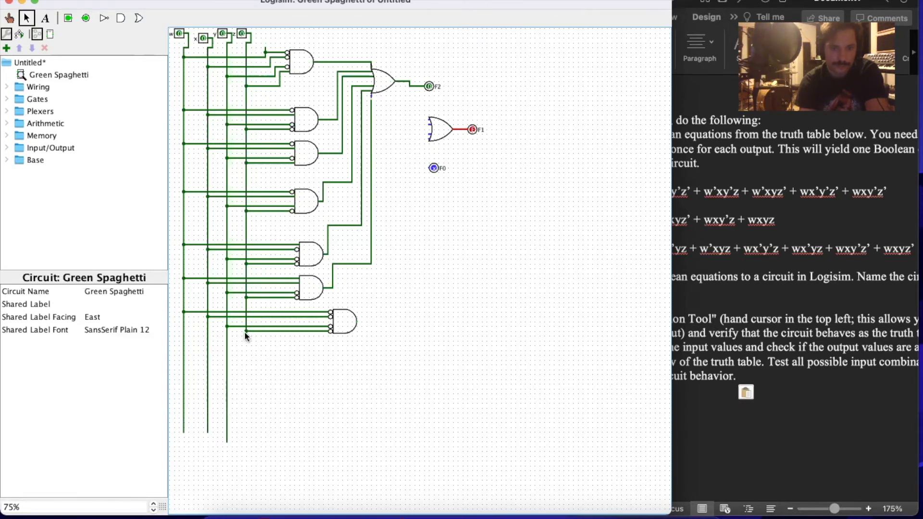
left_click_drag(243, 408, 248, 436)
- Check the F1 equation in the Word document and wire the seventh AND gate's output to the first input of F1's OR gate
left_click(679, 255)
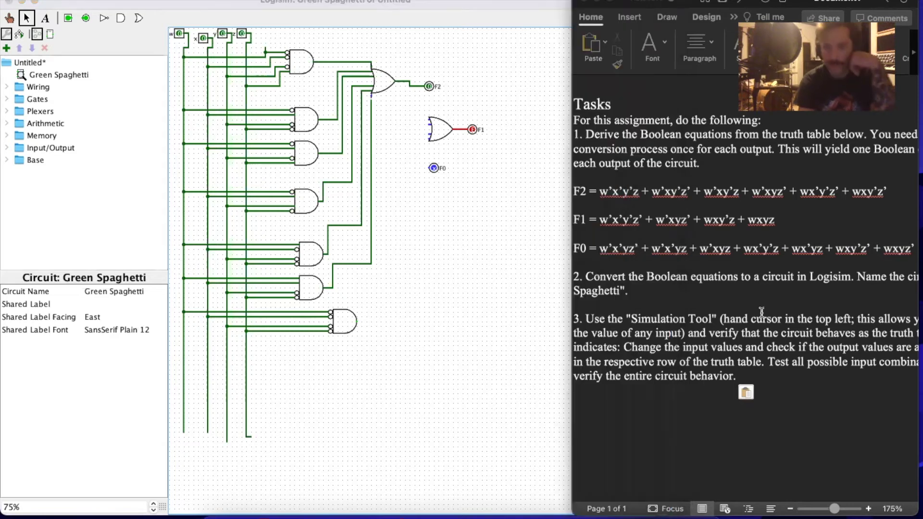
left_click(357, 319)
left_click_drag(359, 319, 403, 199)
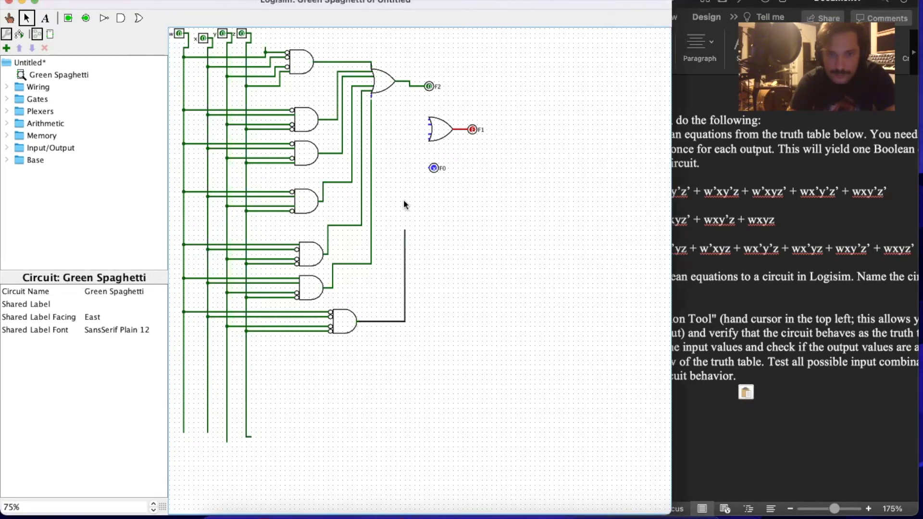
left_click_drag(404, 117, 429, 120)
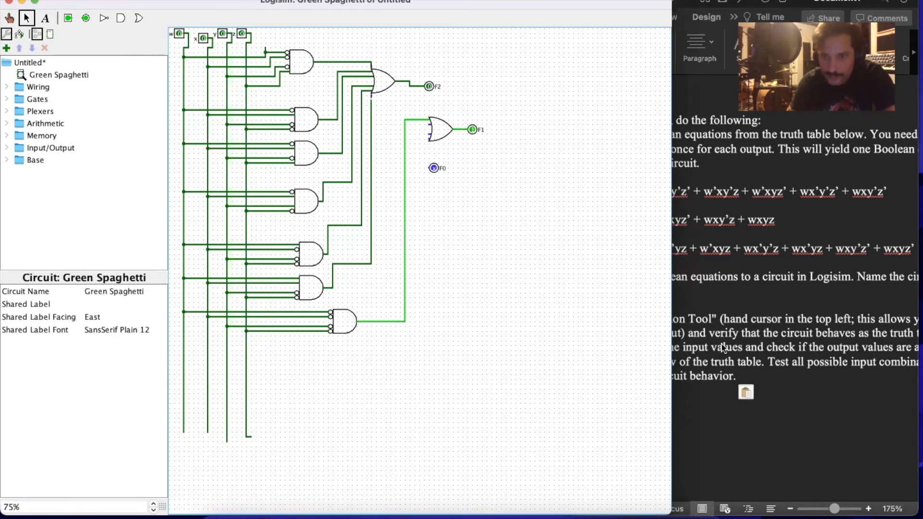
- Place a new AND gate with 4 inputs beneath the seventh one for the next F1 term
left_click(728, 261)
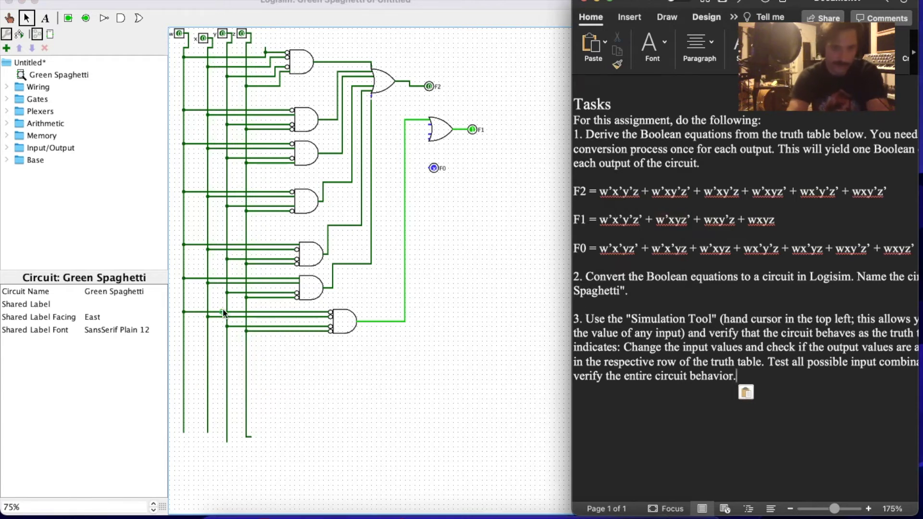
left_click(120, 18)
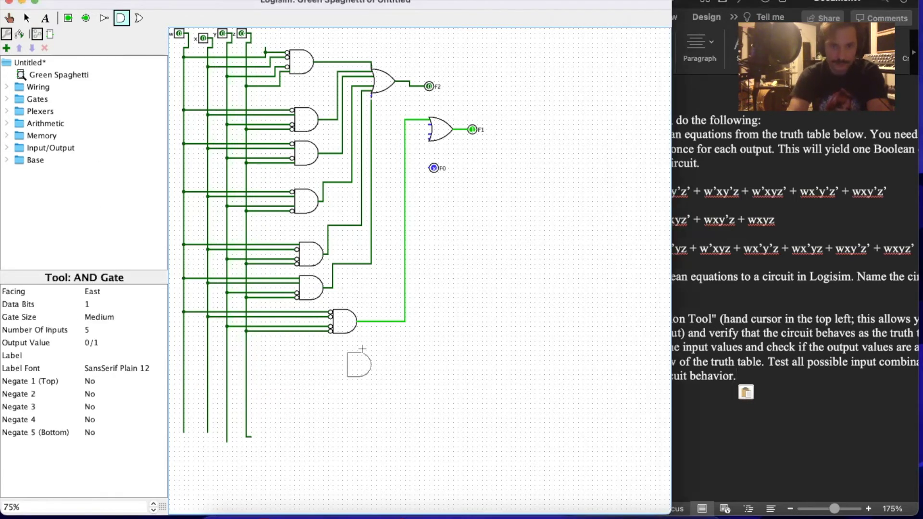
left_click(339, 360)
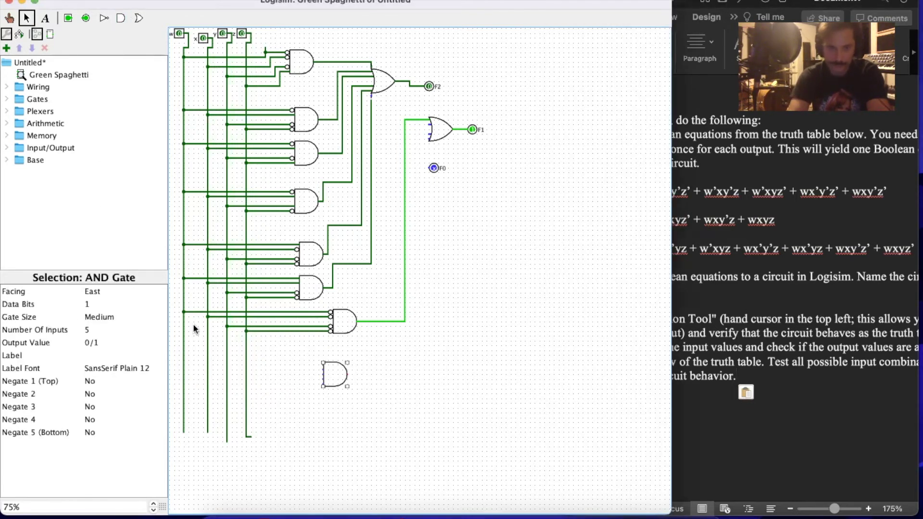
key("Delete")
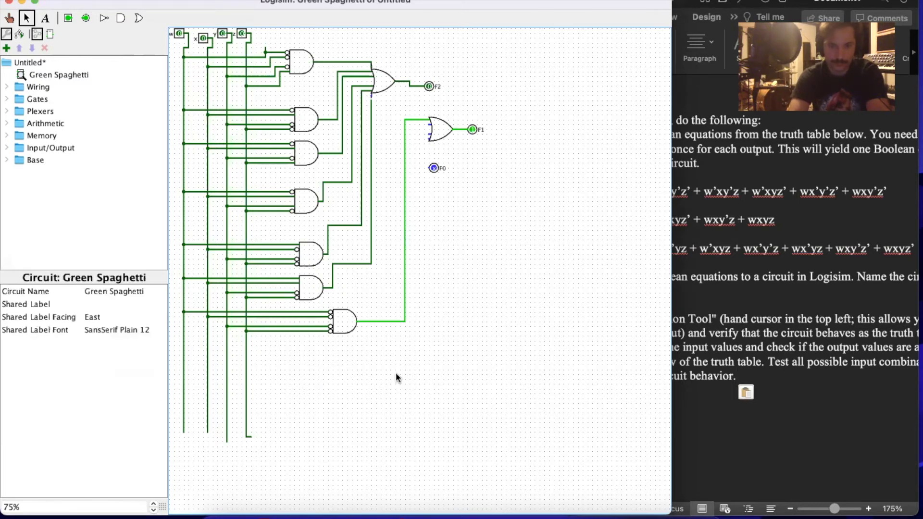
key("ctrl+z")
left_click_drag(303, 95, 329, 371)
- Negate the first and second inputs of the new AND gate
left_click(97, 380)
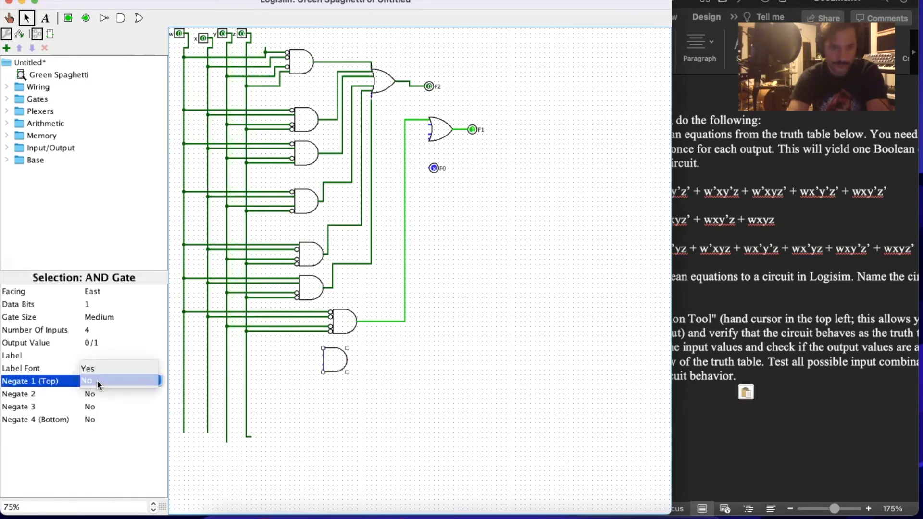
left_click(90, 369)
left_click(102, 393)
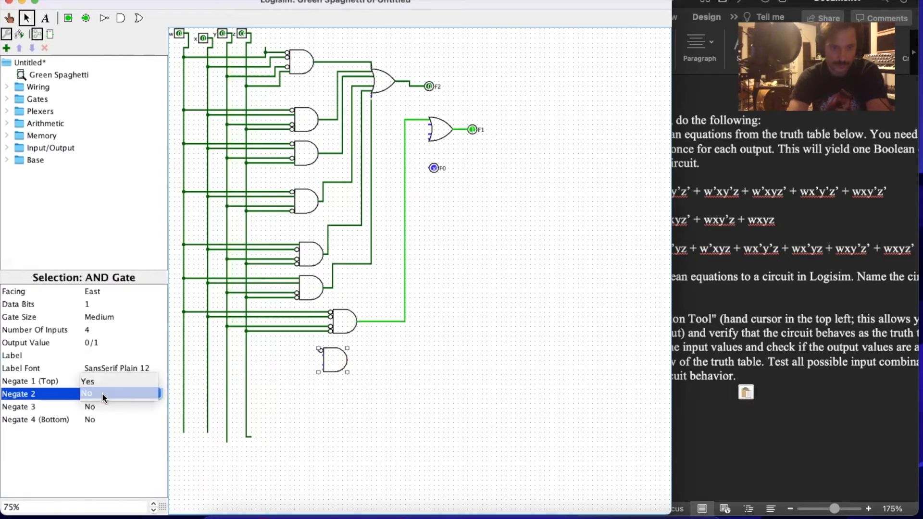
left_click(116, 382)
- Recheck the F1 equation, remove the negation from the new gate's second input and negate its fourth for the w'xyz' term
left_click(740, 282)
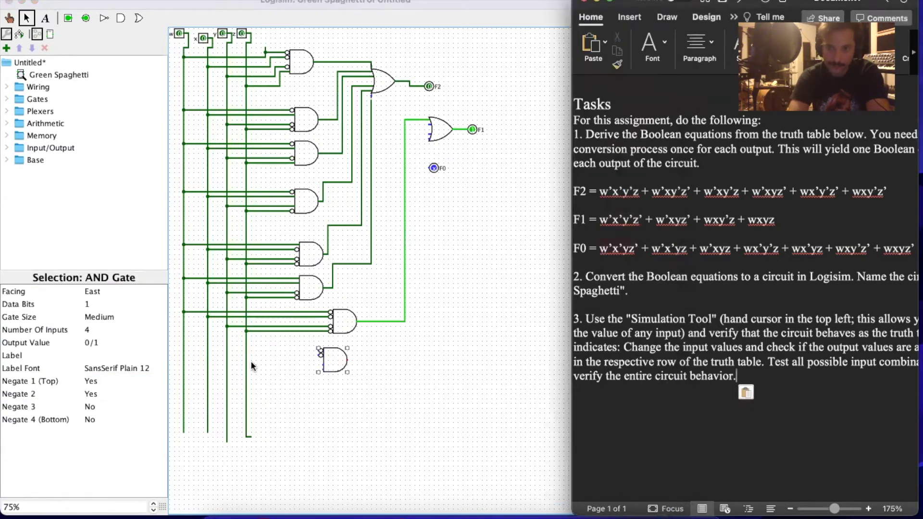
left_click(333, 362)
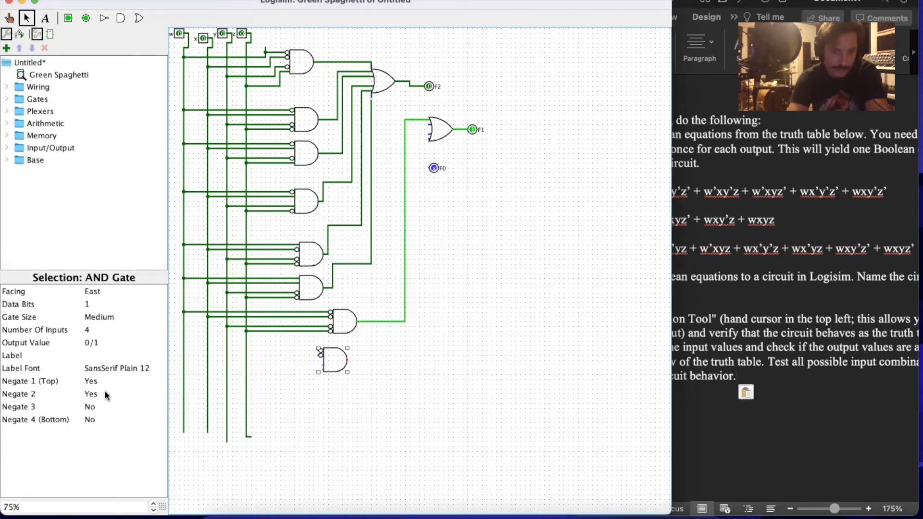
left_click(116, 394)
left_click(114, 405)
left_click(115, 420)
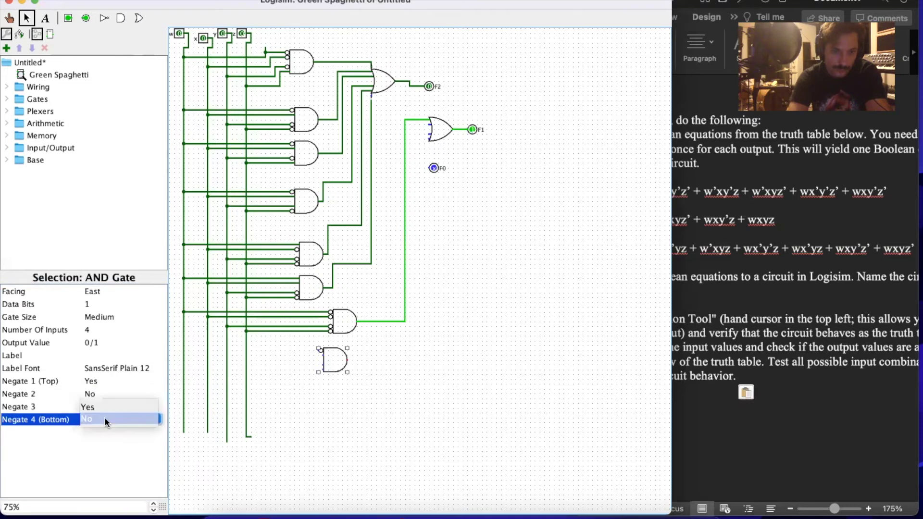
left_click(117, 407)
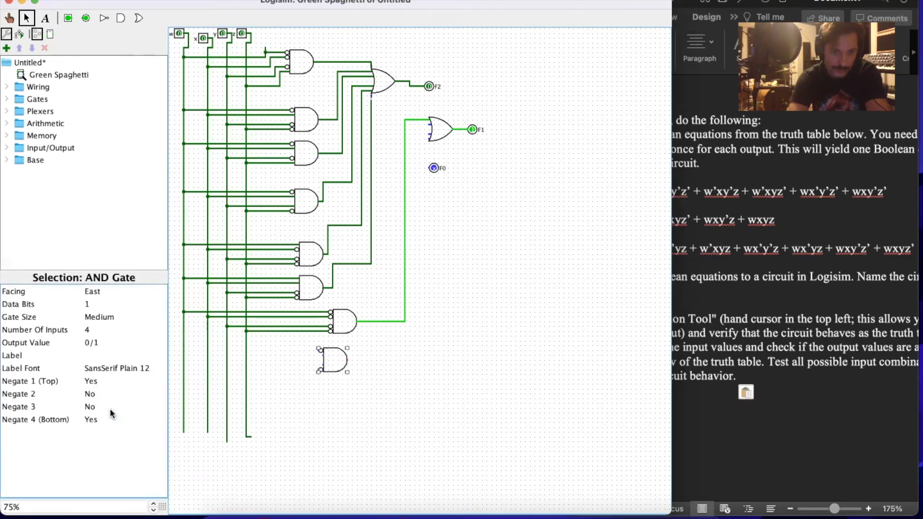
- Compare the w'xyz' term in the F2 and F1 equations and inspect the negation settings of the fourth AND gate
left_click(701, 313)
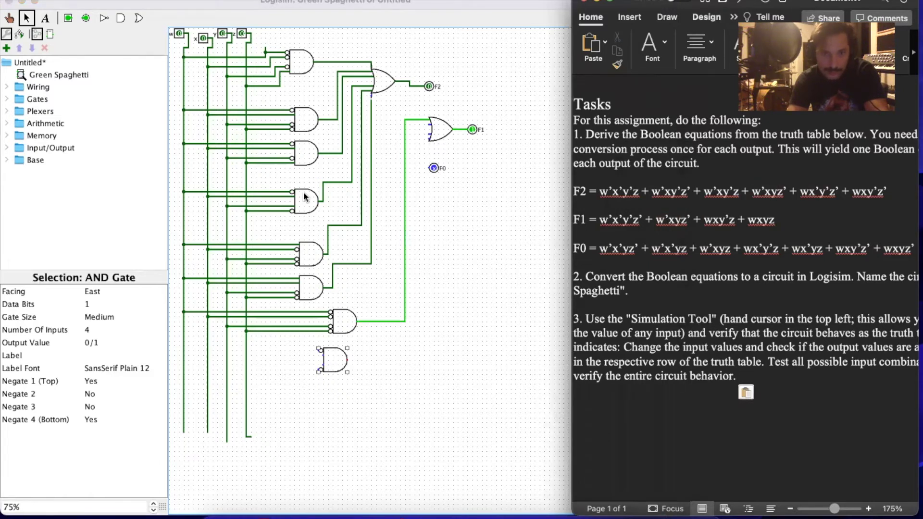
key("BackSpace")
right_click(333, 364)
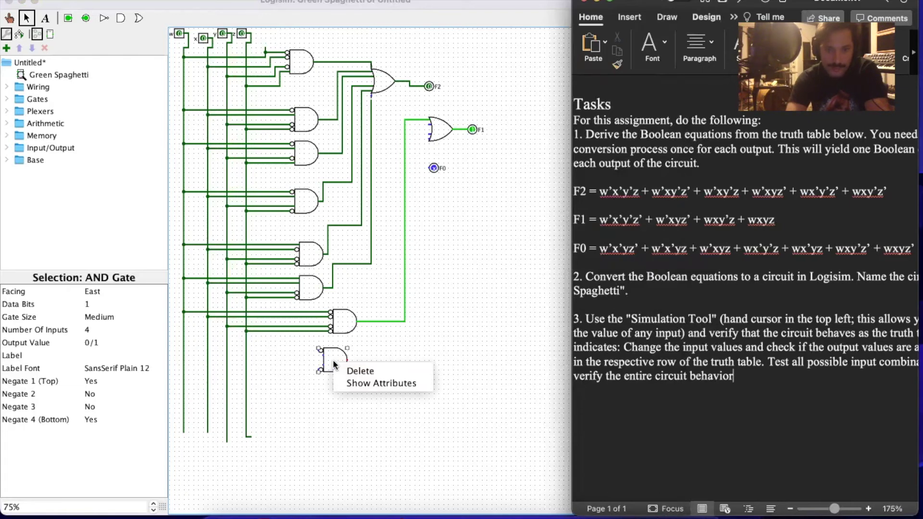
left_click(376, 341)
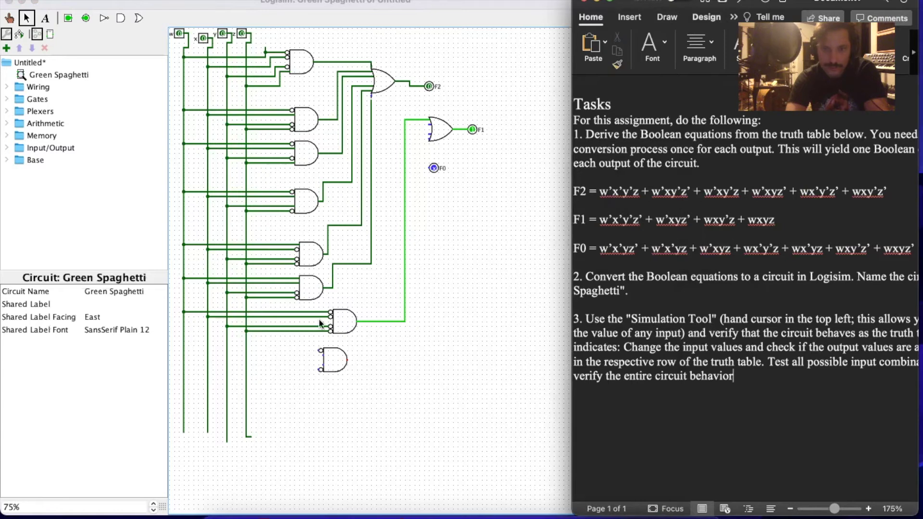
left_click(314, 202)
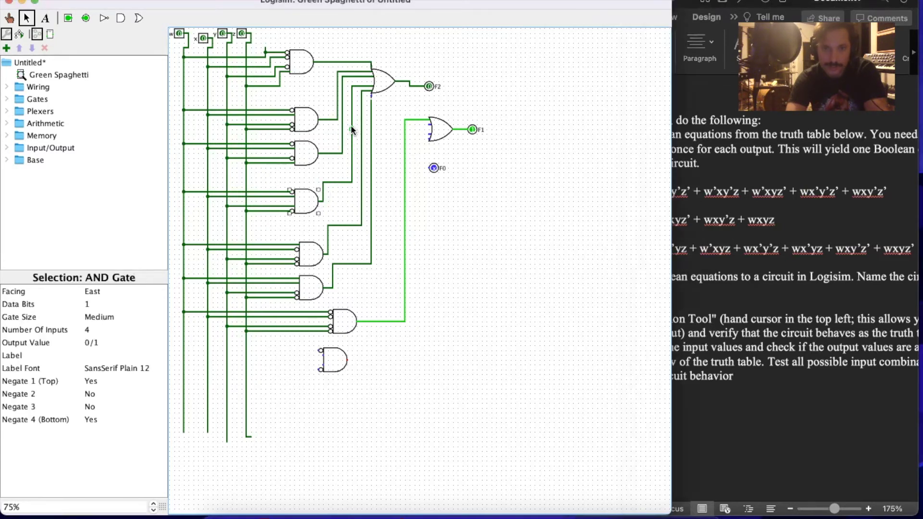
- Branch a wire from the fourth AND gate's output to the second input of the F1 OR gate and recheck the equations
left_click_drag(352, 125, 357, 125)
left_click_drag(423, 124, 429, 124)
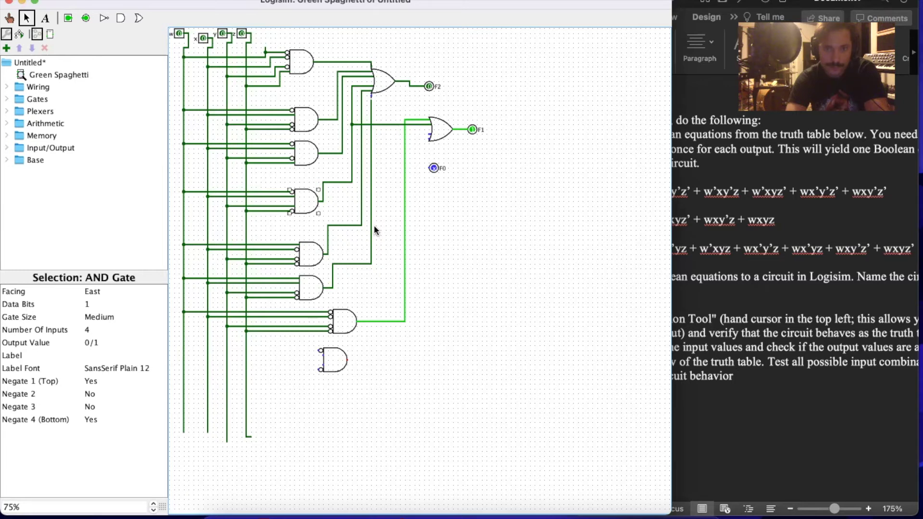
left_click(781, 288)
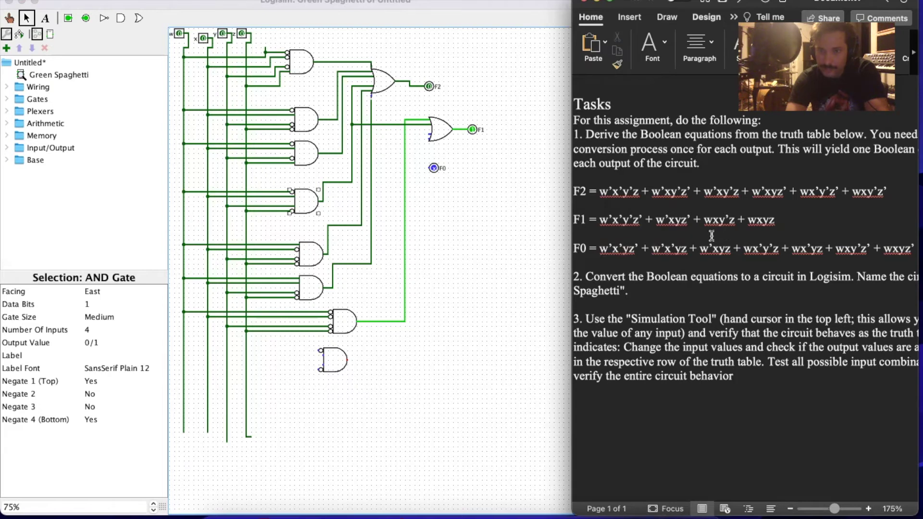
- Try removing the negation from the fourth AND gate's first and fourth inputs and negating its third input
left_click(110, 377)
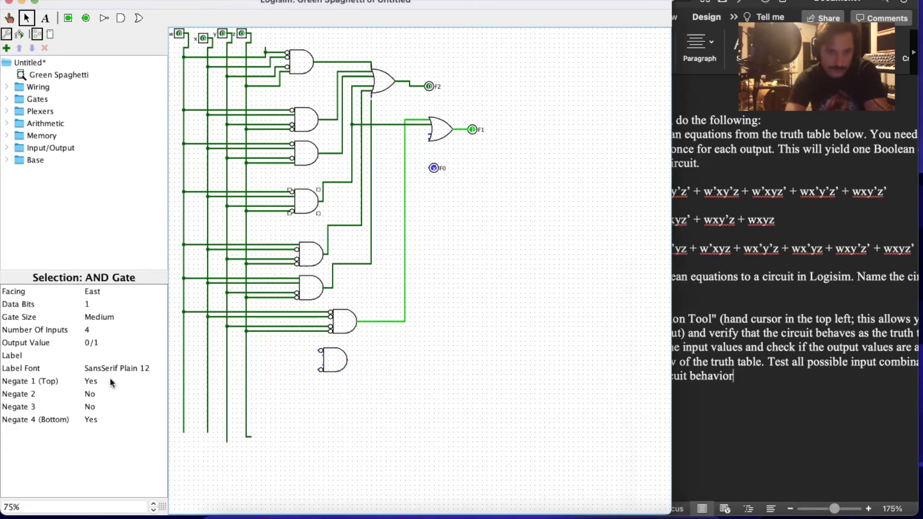
left_click(112, 388)
left_click(98, 407)
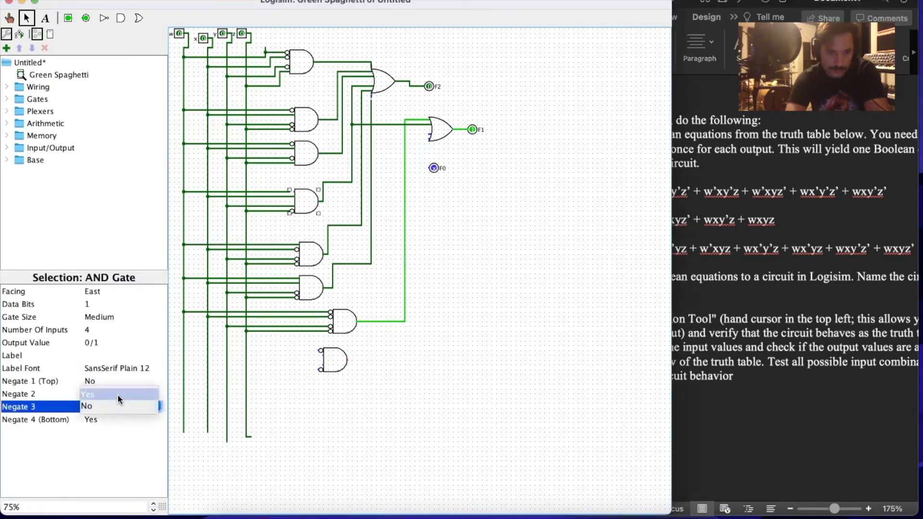
left_click(115, 406)
left_click(114, 420)
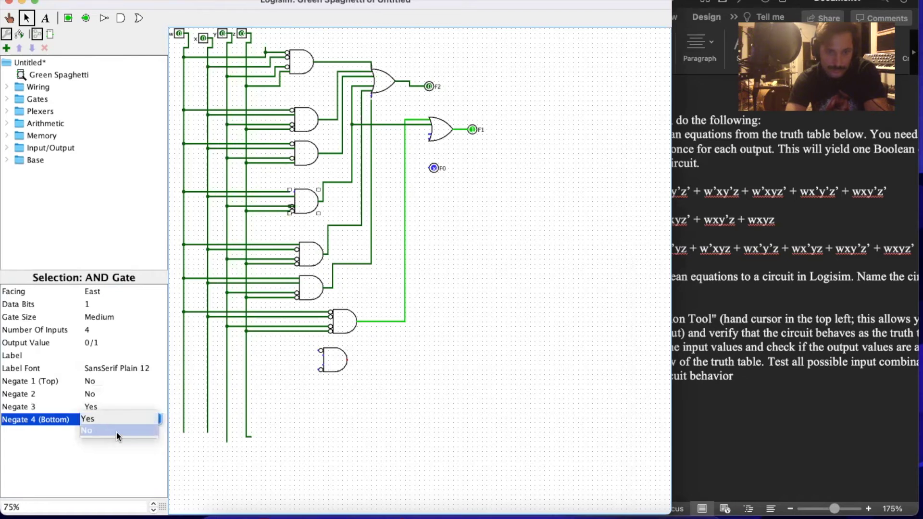
left_click(116, 431)
- Shift the unwired eighth AND gate toward the input lines and remove the negation from its first and fourth inputs
left_click(333, 364)
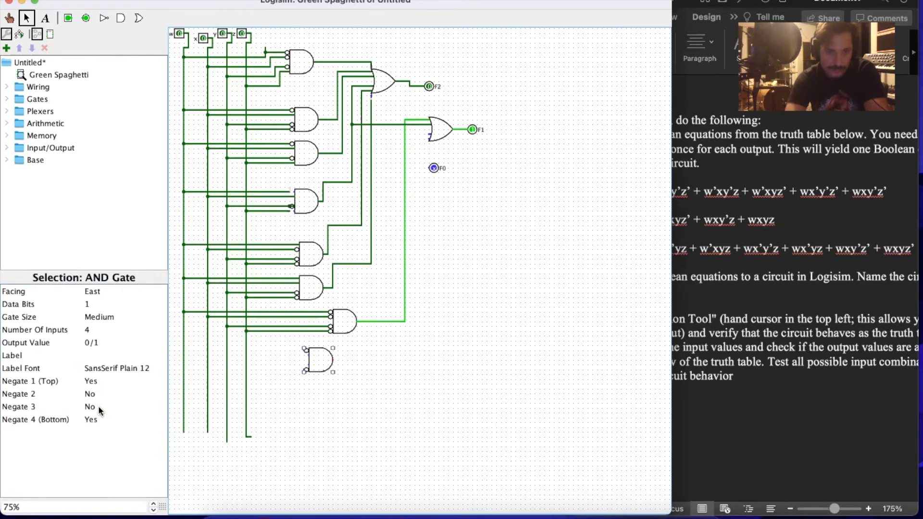
left_click(98, 421)
left_click(99, 429)
left_click(103, 381)
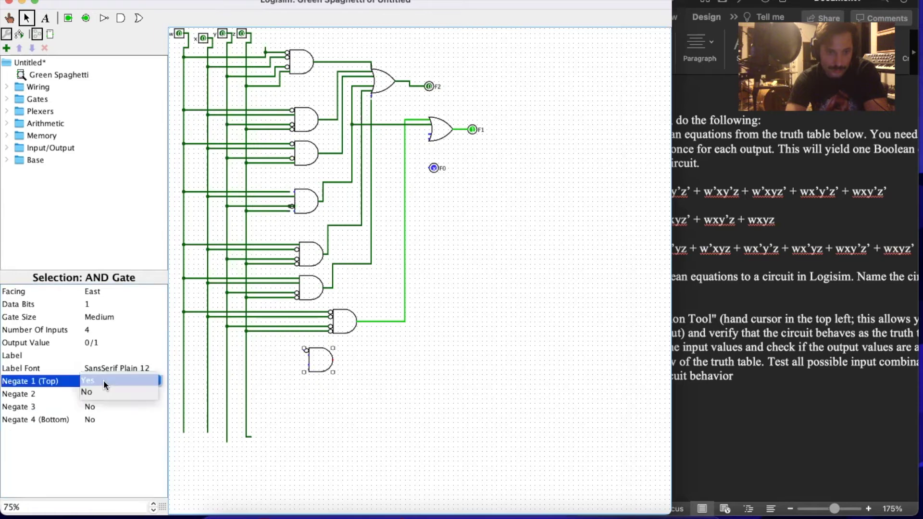
left_click(104, 392)
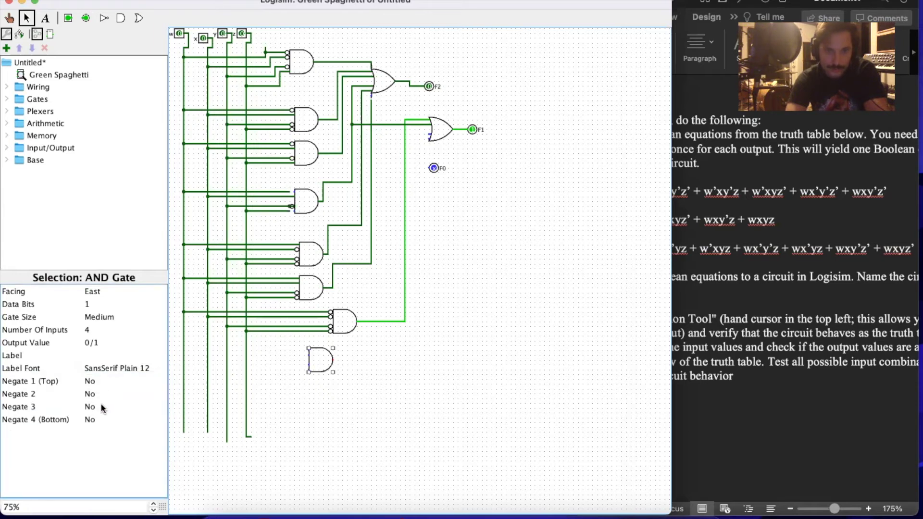
- Undo the recent gate and wiring changes, then branch the fourth AND gate's output to the second input of the F1 OR gate
key("super+z")
key("super+z")
key("super+z")
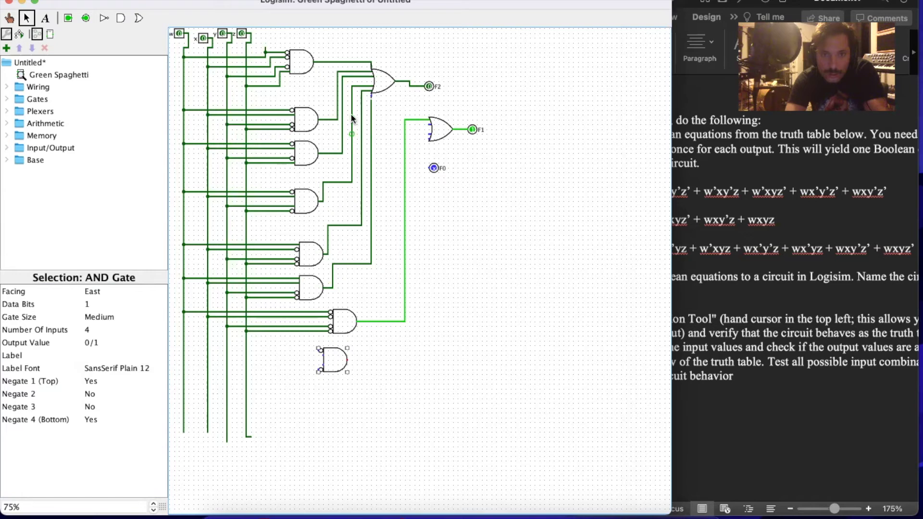
left_click_drag(351, 125, 427, 125)
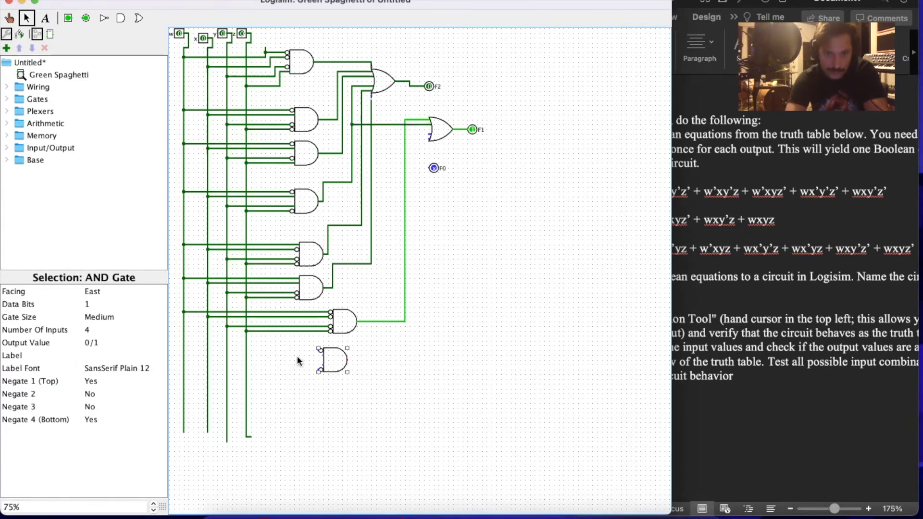
- Set the eighth AND gate for wxy'z by negating only its third input, and shift it slightly toward the input lines
left_click(93, 382)
left_click(94, 393)
left_click(92, 420)
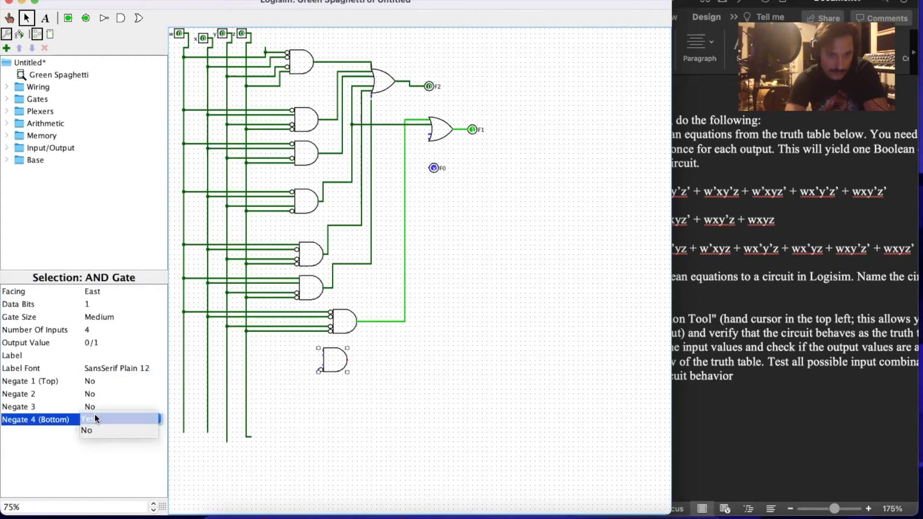
left_click(98, 431)
left_click(94, 407)
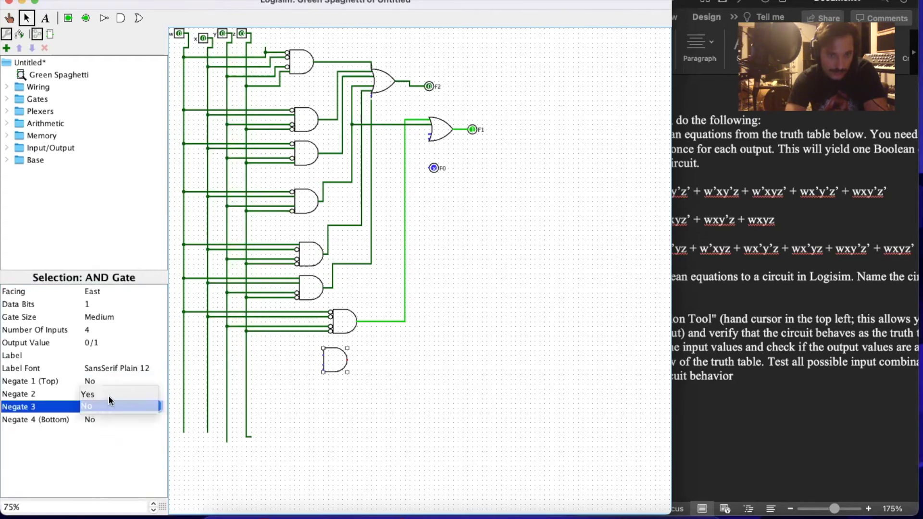
left_click(114, 393)
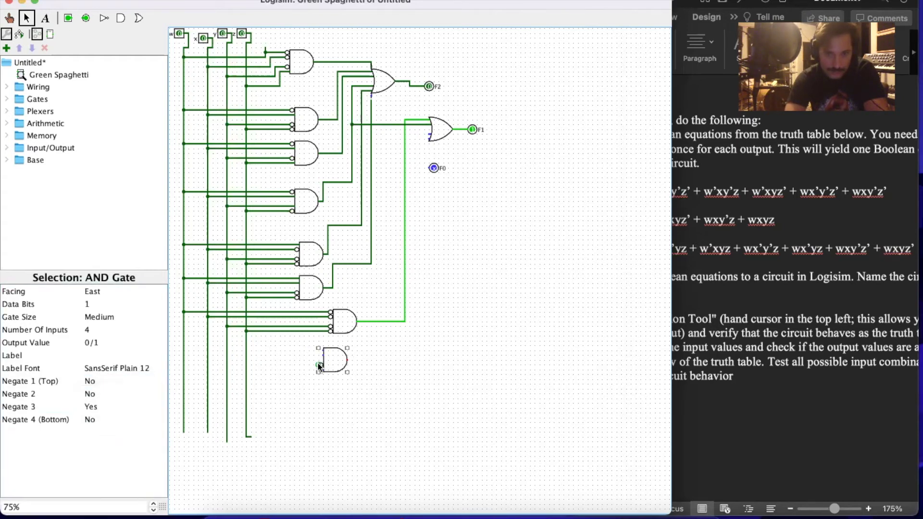
left_click_drag(333, 360, 328, 359)
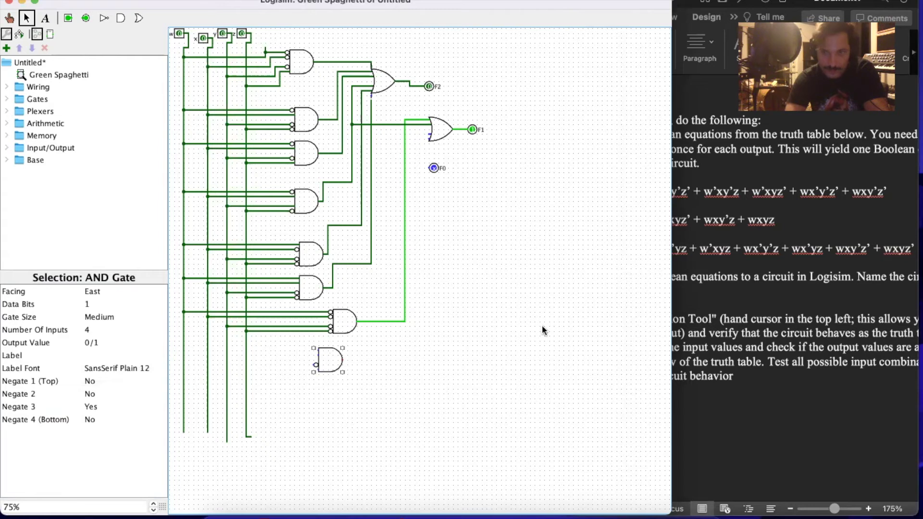
- Check the F1 equation and paste a 4-input AND gate without negations beneath the eighth one for the wxyz term
left_click(740, 313)
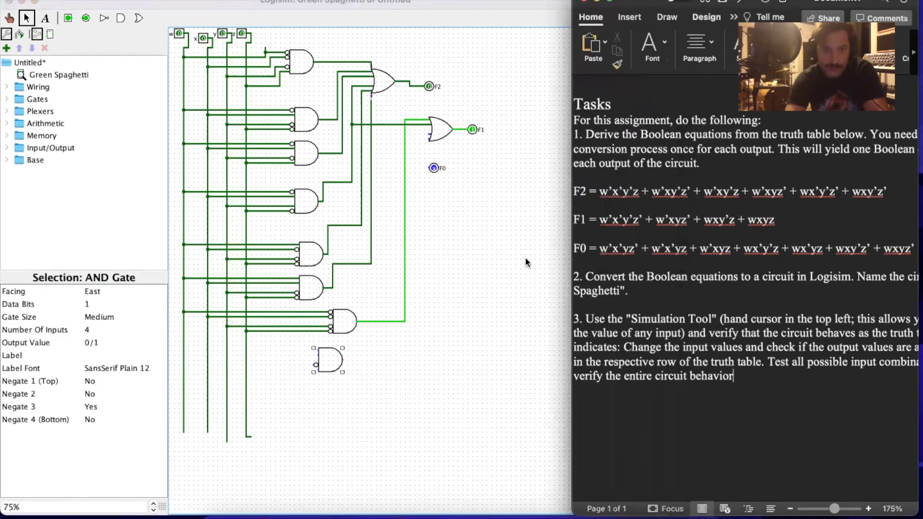
left_click(457, 355)
key("ctrl+v")
left_click_drag(301, 90, 331, 394)
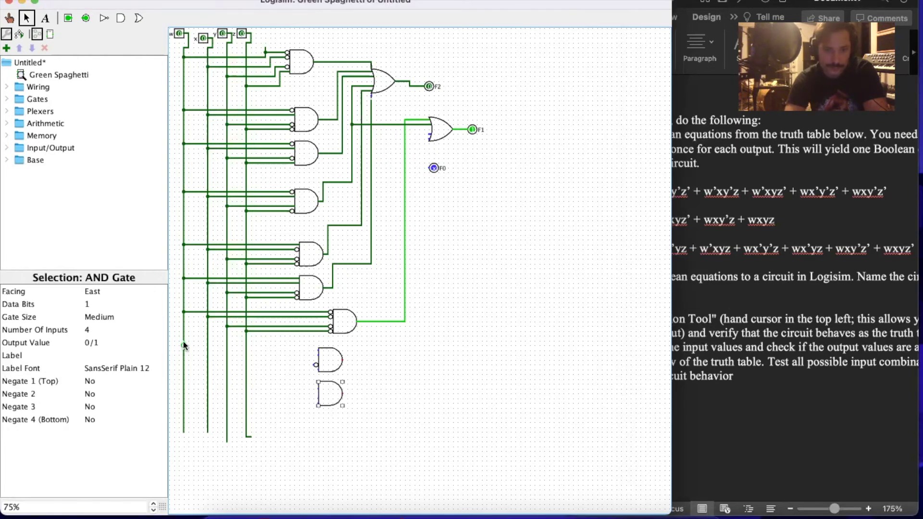
- Wire the w, x, y and z lines to the four inputs of the eighth AND gate
left_click_drag(184, 341, 317, 353)
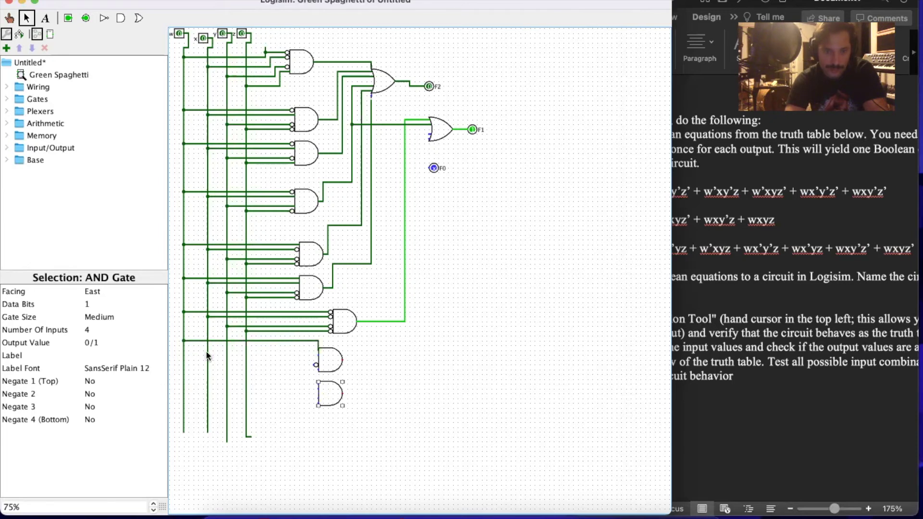
left_click_drag(207, 354, 317, 356)
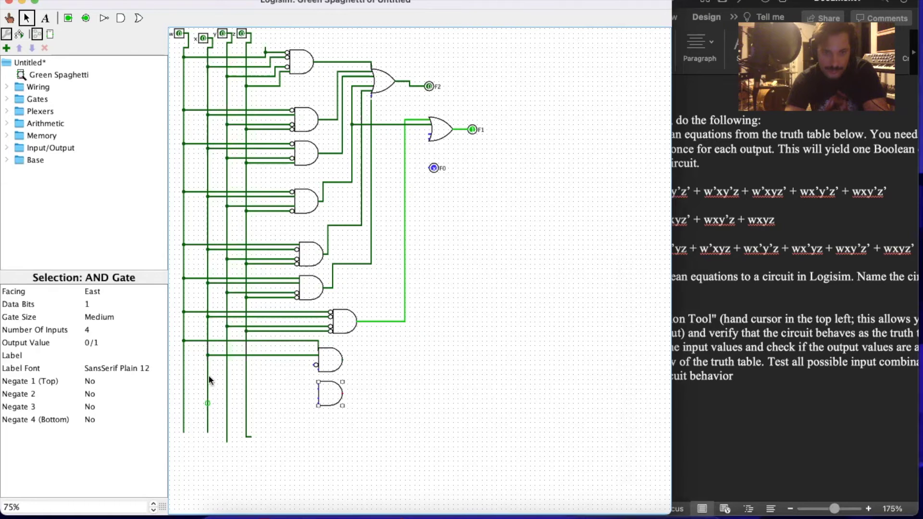
left_click_drag(228, 364, 316, 369)
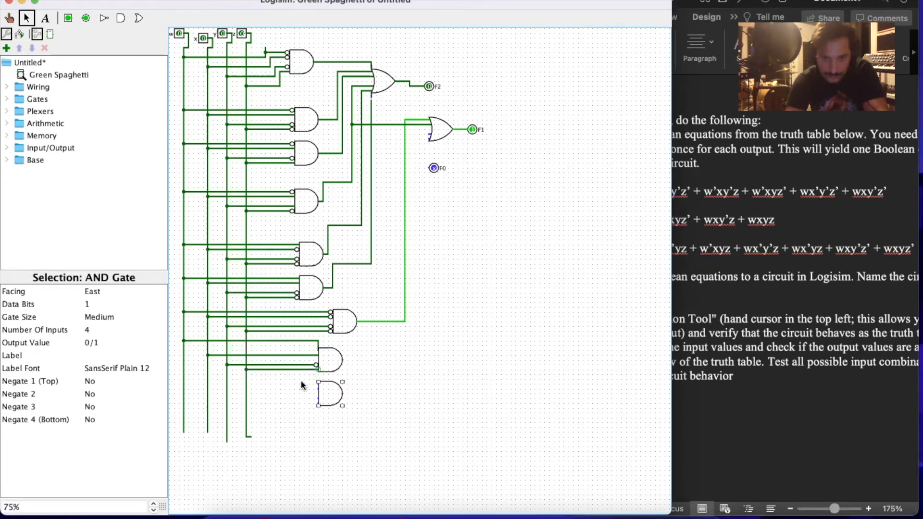
- Wire w, x, y and z into the ninth AND gate and connect the eighth and ninth gates' outputs to the F1 OR gate
left_click_drag(184, 379, 319, 384)
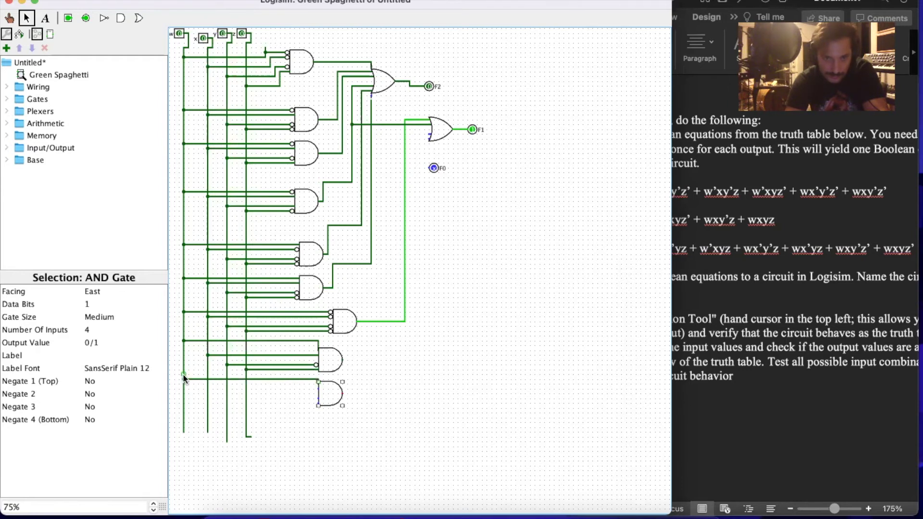
left_click_drag(258, 385, 318, 388)
left_click(229, 401)
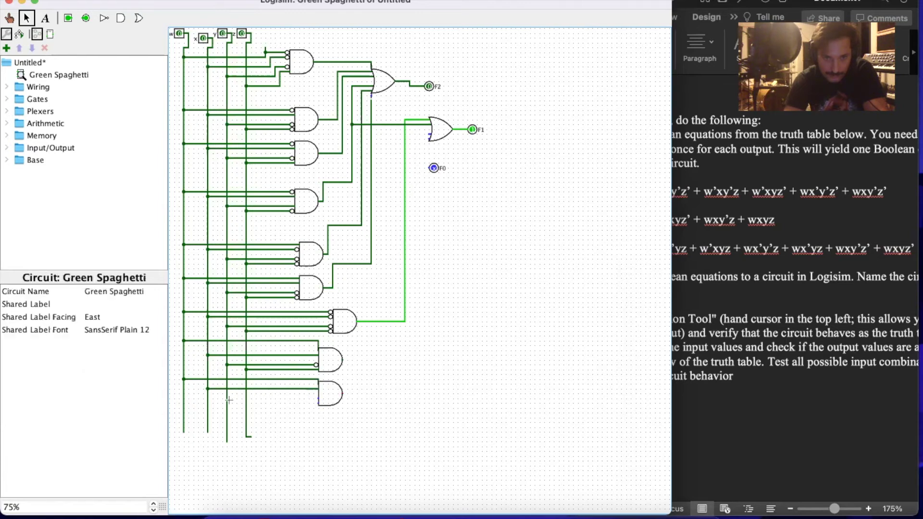
left_click_drag(226, 398, 319, 403)
left_click_drag(342, 358, 429, 137)
left_click_drag(341, 393, 420, 137)
- Move the F0 output pin down into open space and place a new OR gate just before it
left_click_drag(434, 168, 491, 269)
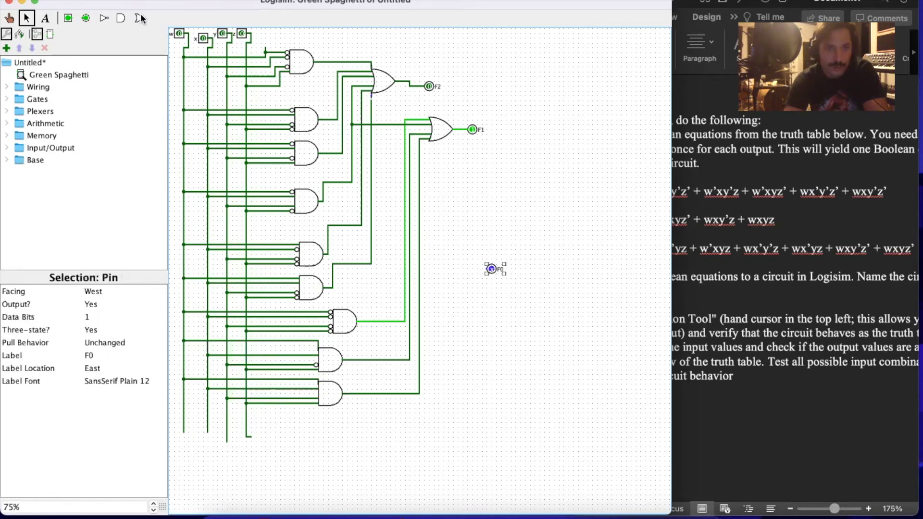
left_click(659, 266)
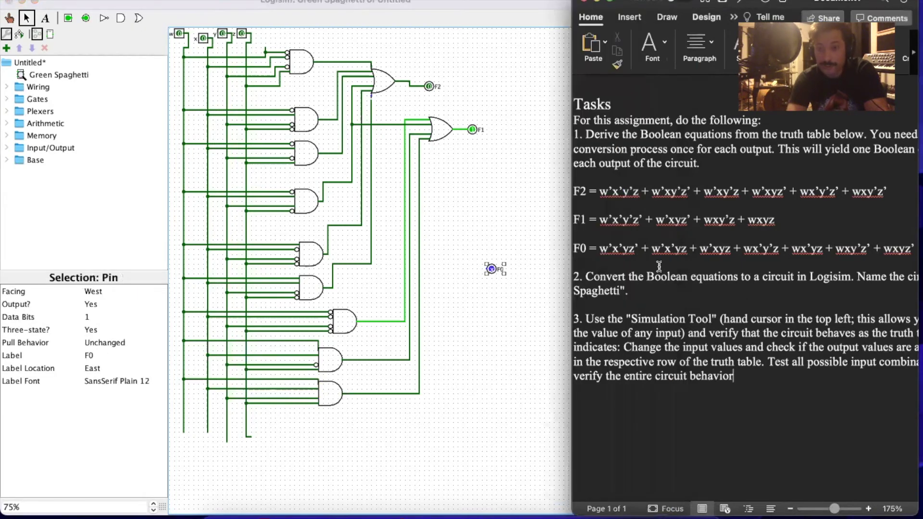
left_click(139, 18)
left_click(462, 264)
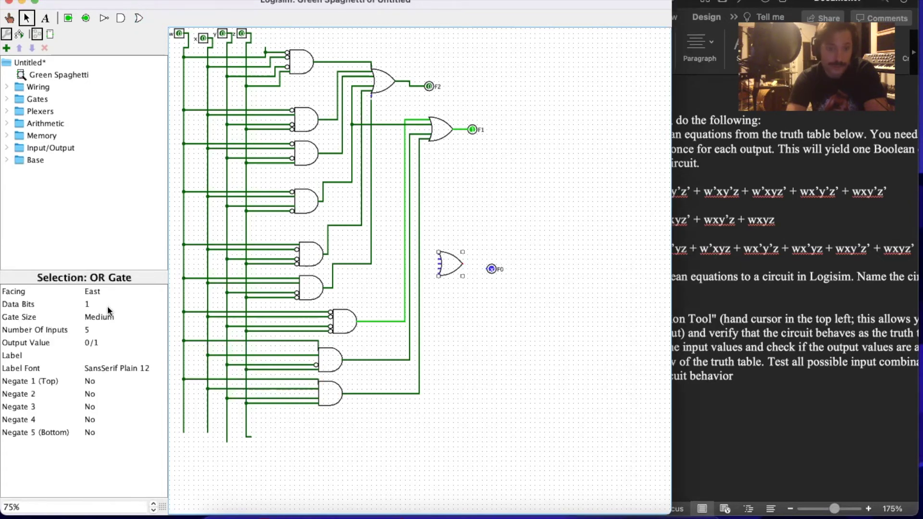
- Set the new OR gate's number of inputs to 7 and check it against the terms of the F0 equation
left_click(91, 331)
left_click(130, 342)
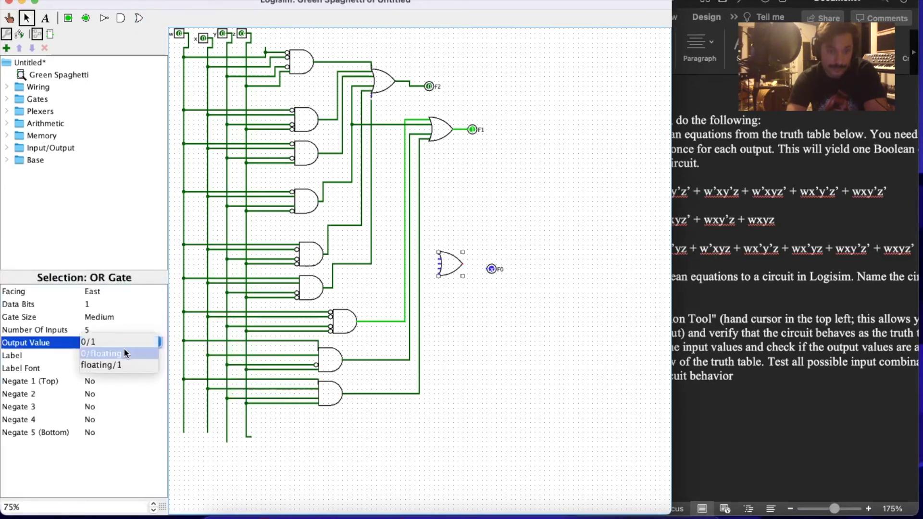
left_click(126, 319)
left_click(51, 330)
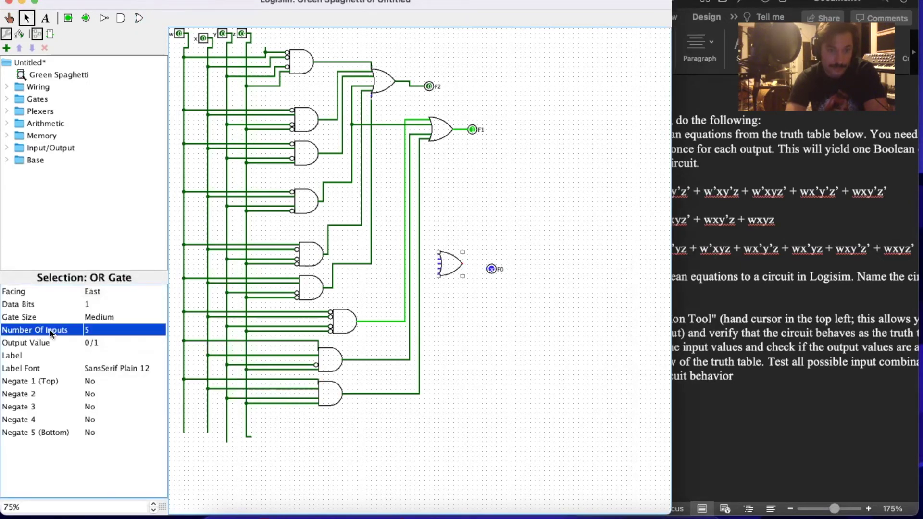
left_click(120, 336)
left_click(119, 356)
left_click(760, 277)
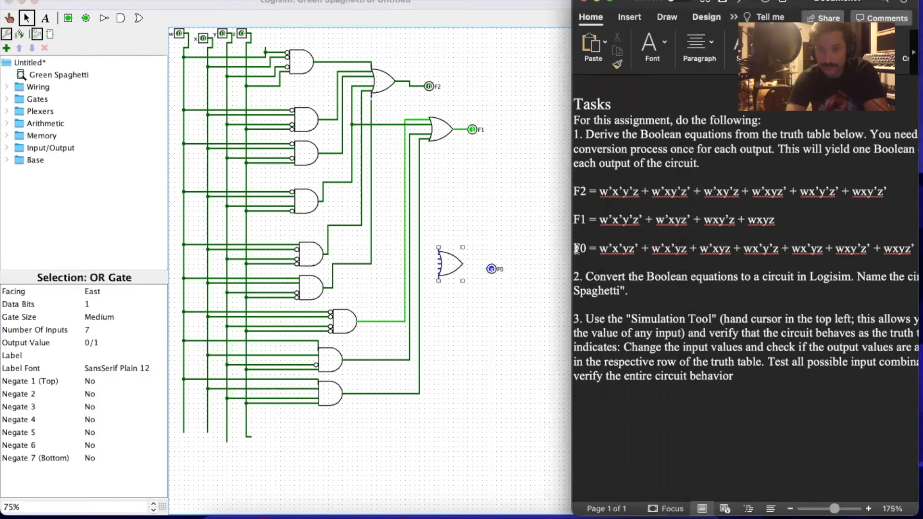
- Move the F0 pin and its OR gate farther from the AND gates and wire the gate's output to the pin
left_click(497, 224)
left_click_drag(490, 269, 564, 264)
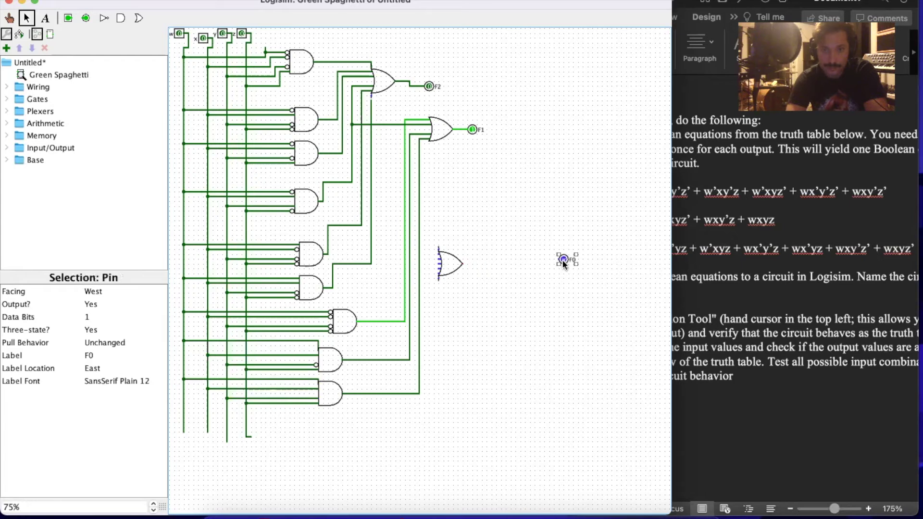
left_click(445, 265)
left_click_drag(446, 264, 532, 269)
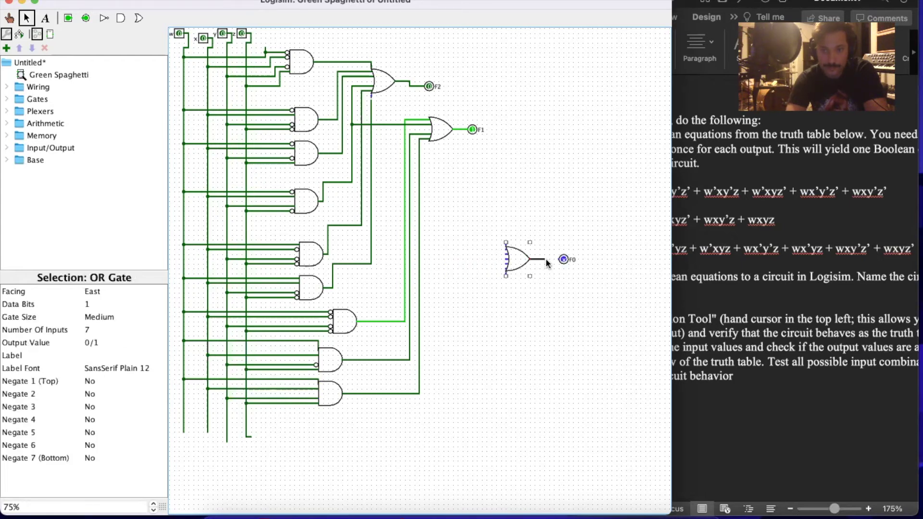
- Check the F0 equation and paste another 4-input AND gate beneath the ninth one for its first term
left_click(723, 302)
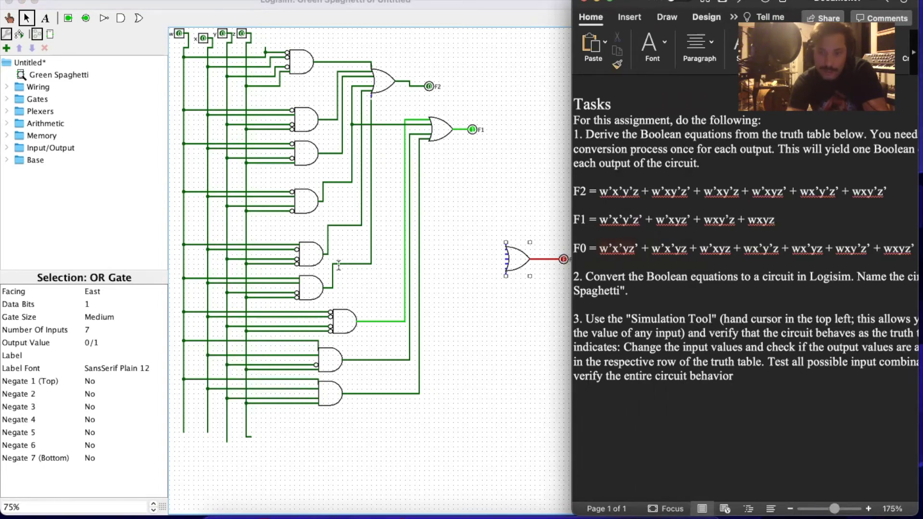
left_click(290, 432)
key("super+v")
left_click_drag(299, 88, 328, 430)
- Negate the first, second and fourth inputs of the tenth AND gate for the w'x'yz' term and recheck the F0 equation
left_click(98, 406)
left_click(100, 372)
left_click(99, 369)
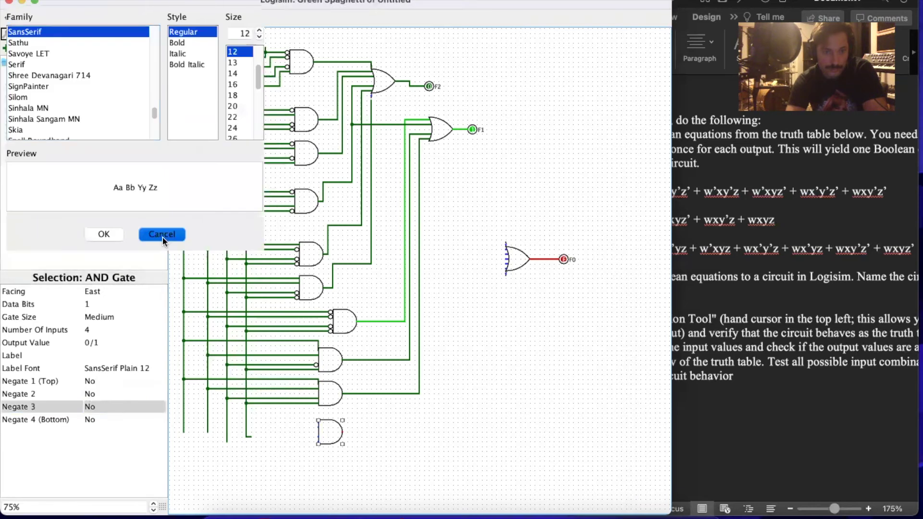
left_click(162, 235)
left_click(99, 393)
left_click(98, 382)
left_click(98, 382)
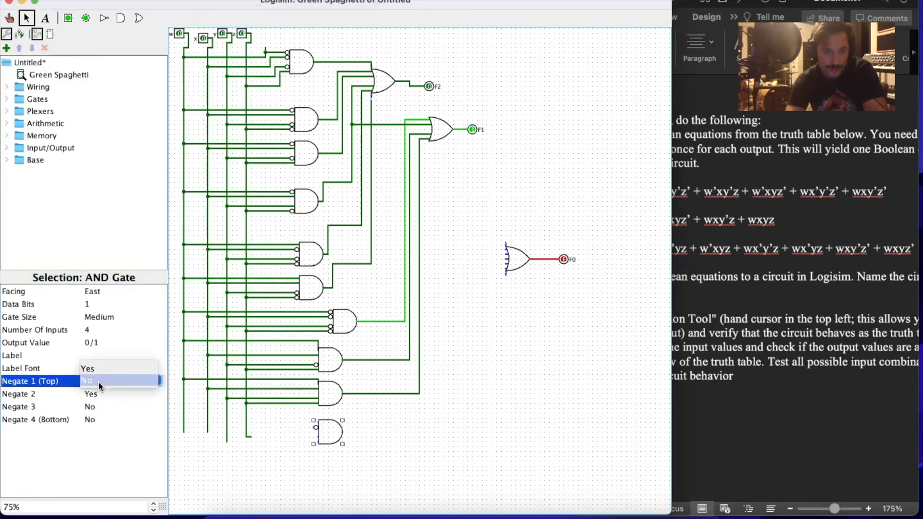
left_click(103, 369)
left_click(102, 417)
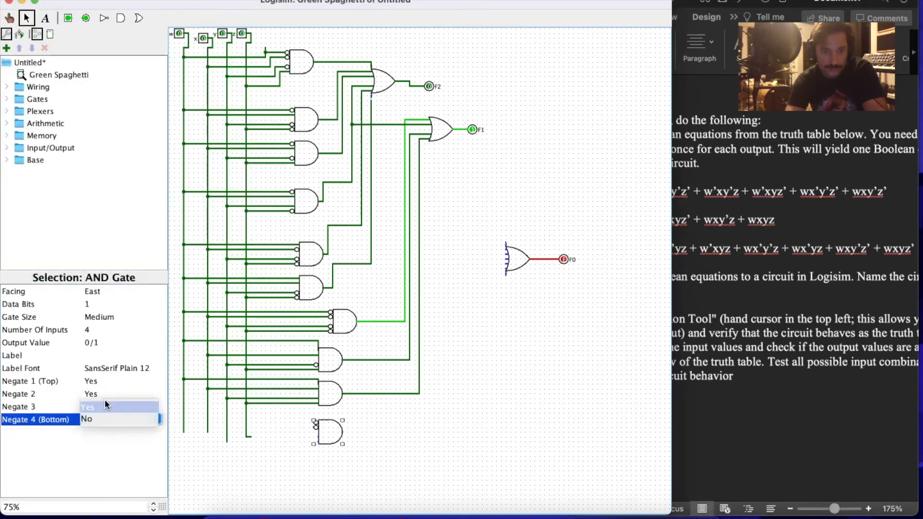
left_click(105, 402)
left_click(800, 289)
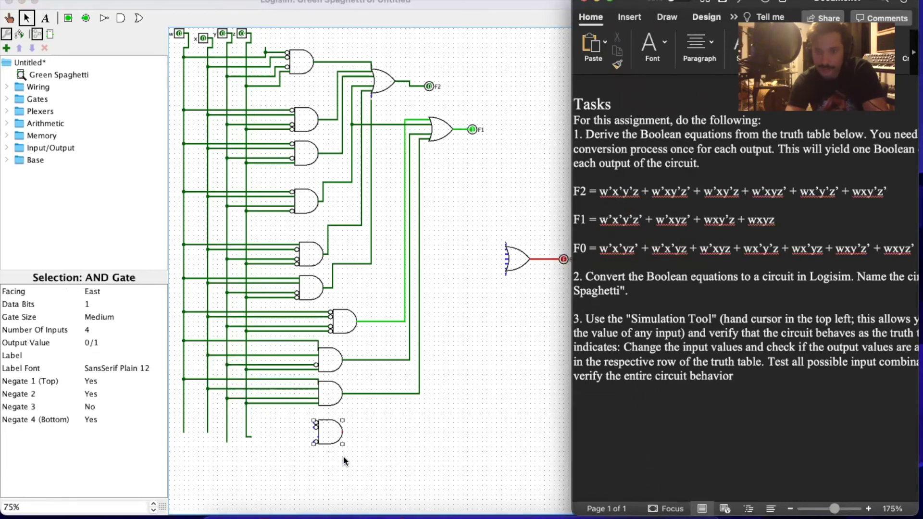
left_click(375, 414)
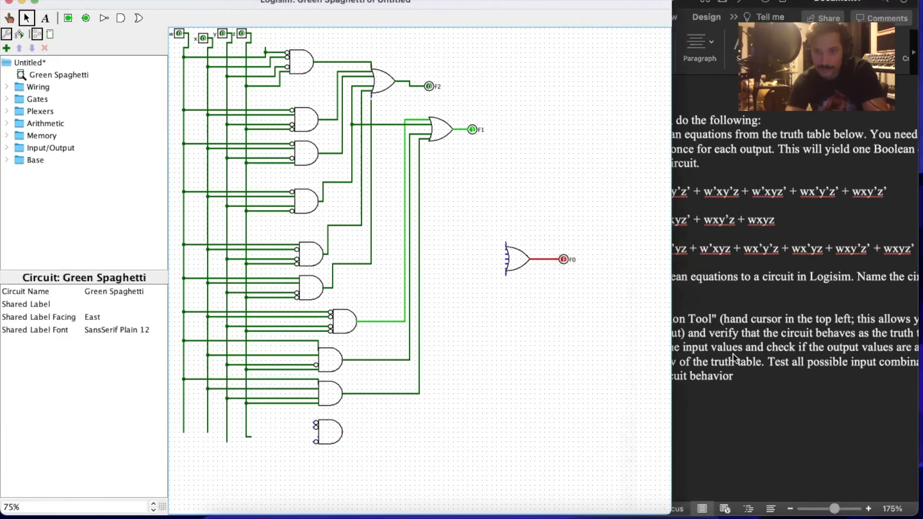
- Check the second term of the F0 equation and paste another 4-input AND gate beneath the tenth one
left_click(763, 328)
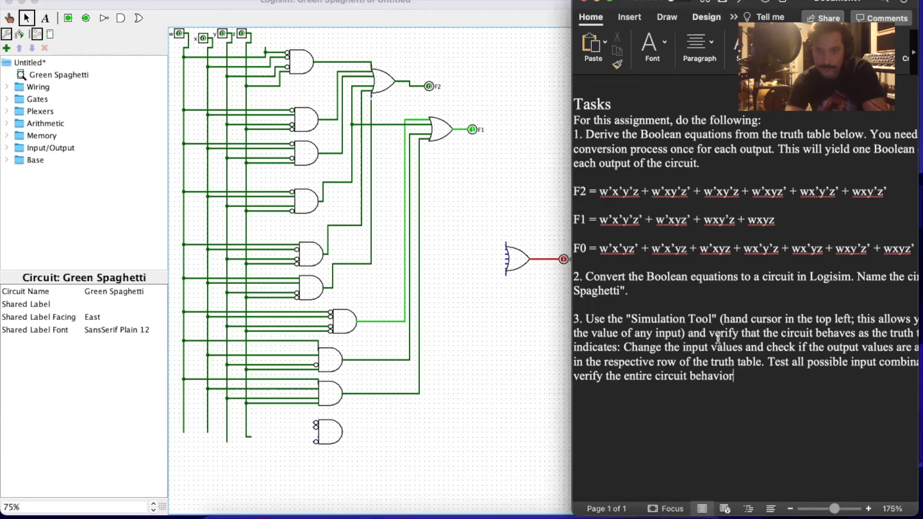
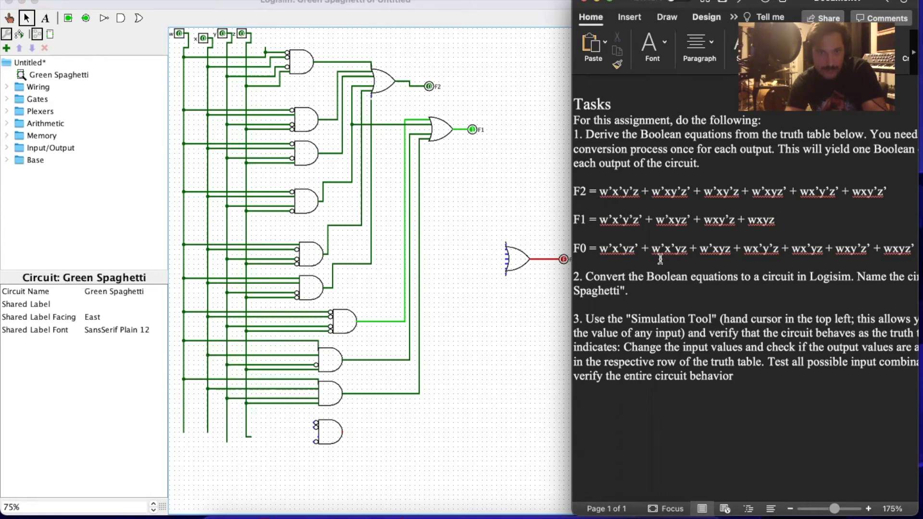
left_click(121, 19)
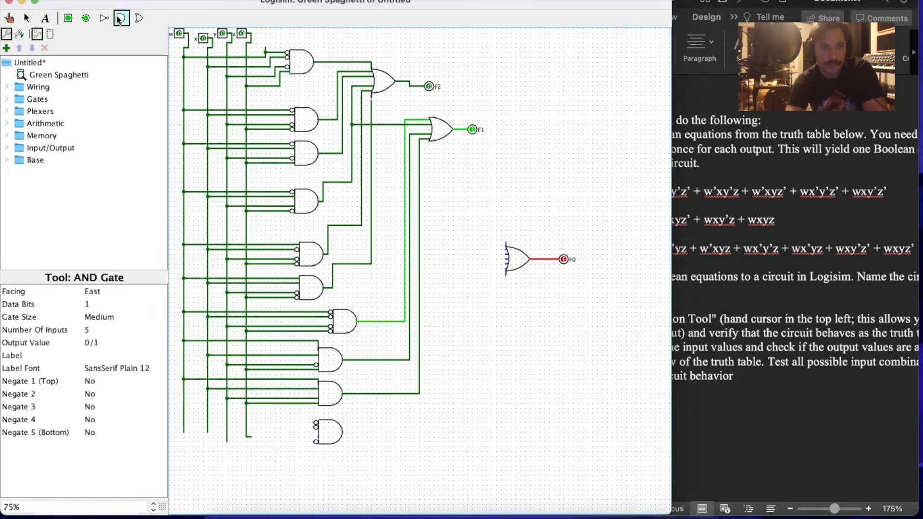
key("ctrl+2")
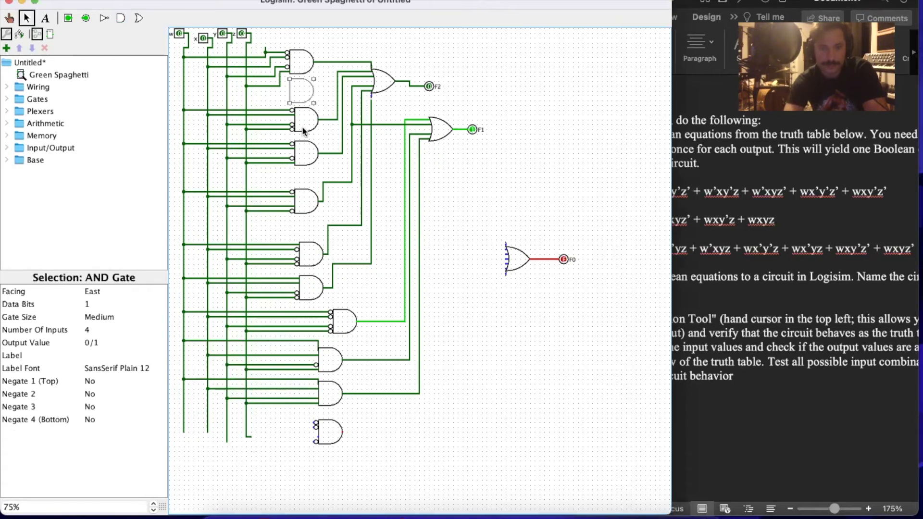
left_click(322, 432)
left_click_drag(322, 429, 332, 460)
- Negate the first and second inputs of the eleventh AND gate for the w'x'yz term
left_click(93, 382)
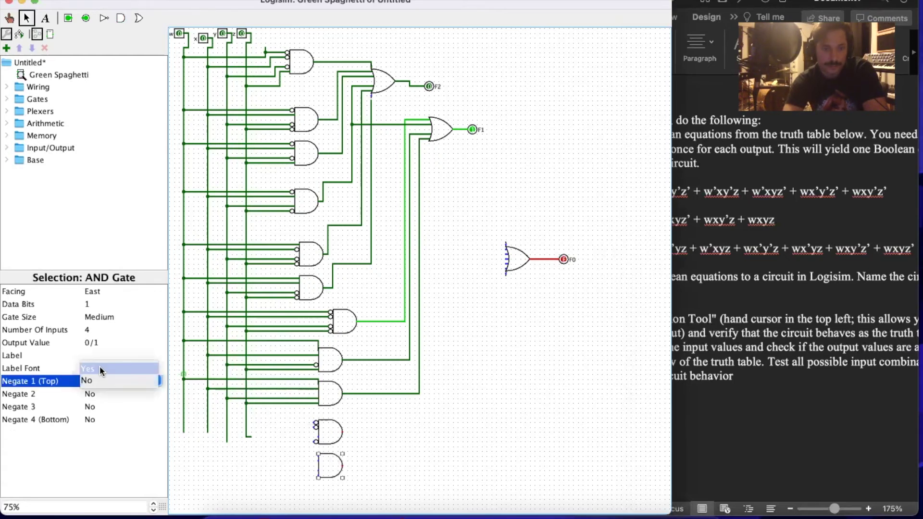
left_click(100, 367)
left_click(98, 392)
left_click(99, 382)
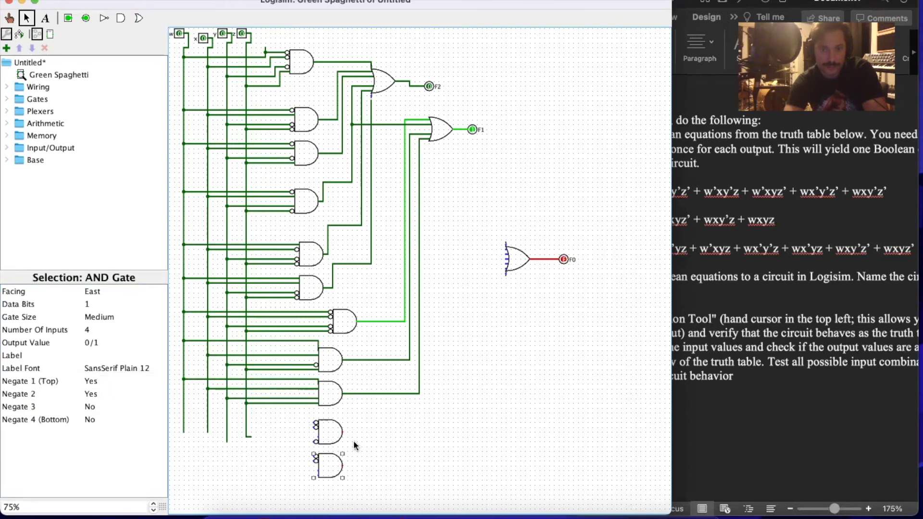
- Paste a 4-input AND gate beneath the eleventh one, undoing the stray text paste in the Word document
left_click(758, 316)
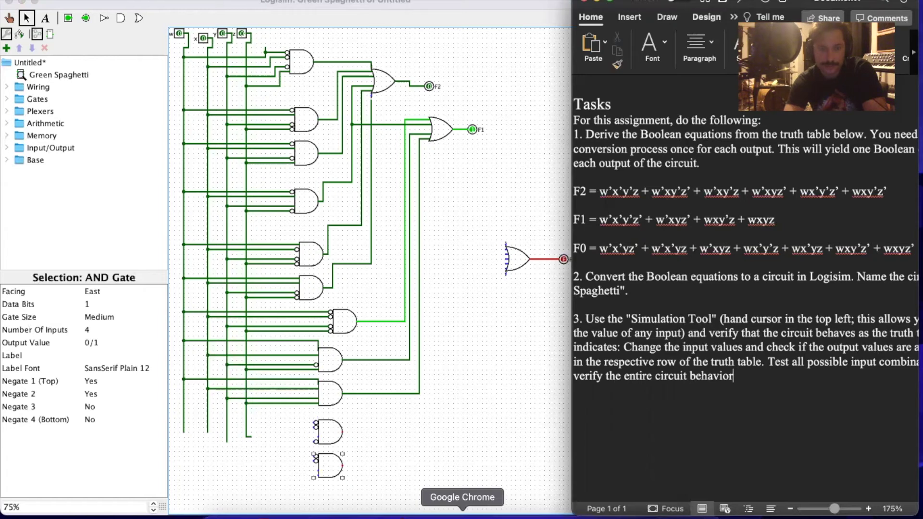
key("super+v")
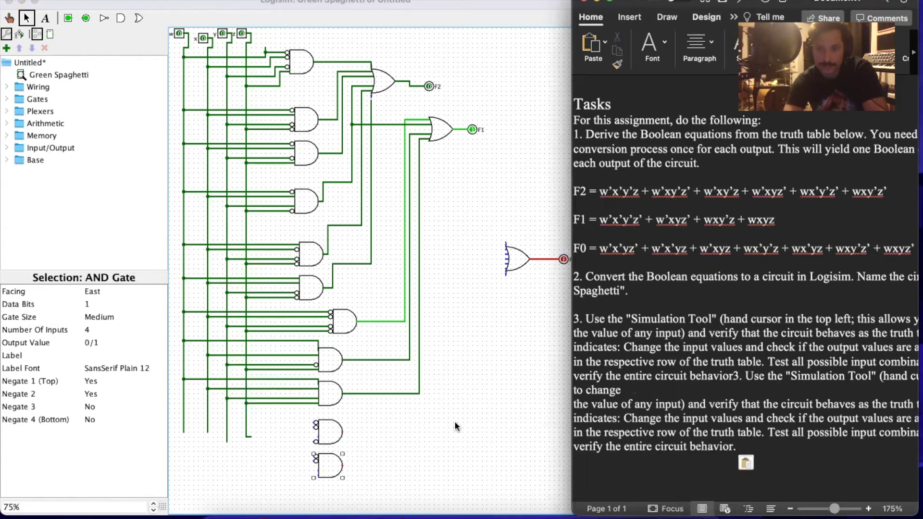
left_click(511, 426)
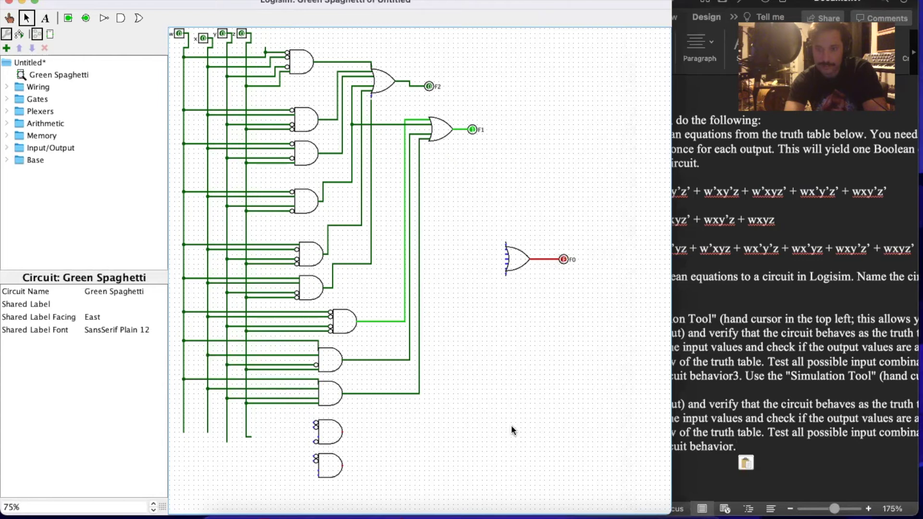
key("super+z")
left_click(701, 384)
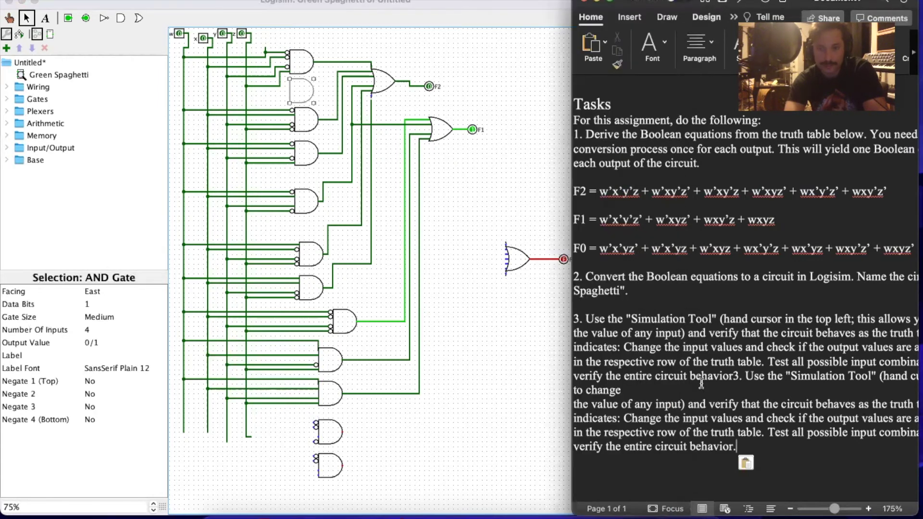
key("super+z")
left_click_drag(299, 91, 348, 501)
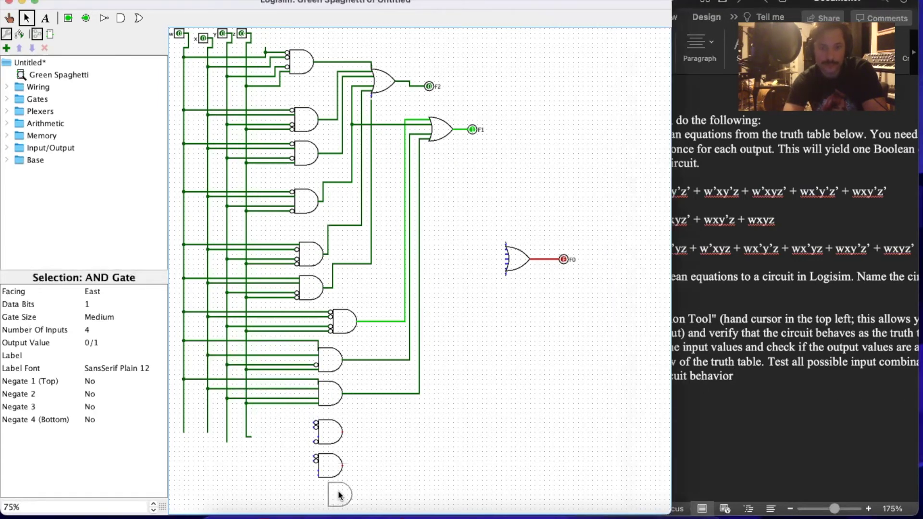
- Check the third term of the F0 equation and negate the twelfth AND gate's first input for w'xyz
left_click(736, 345)
scroll(697, 289, "down", 1)
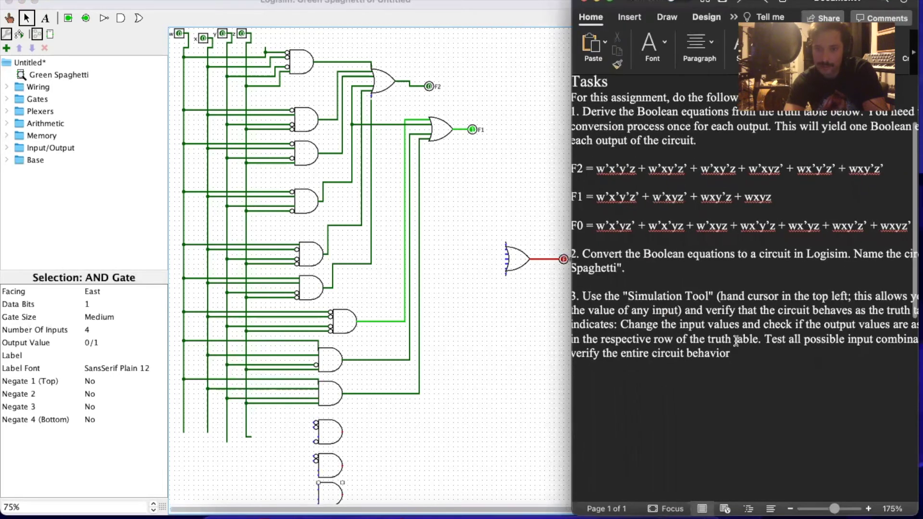
scroll(678, 262, "down", 1)
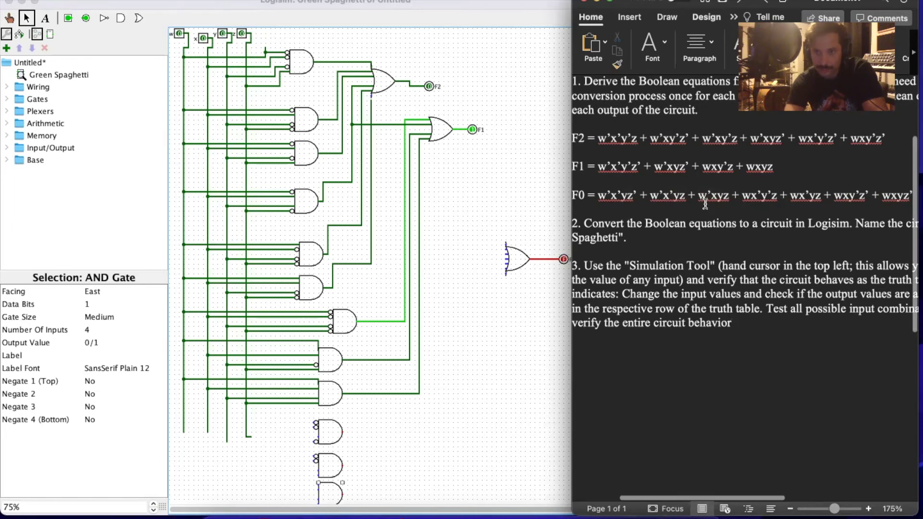
left_click(104, 382)
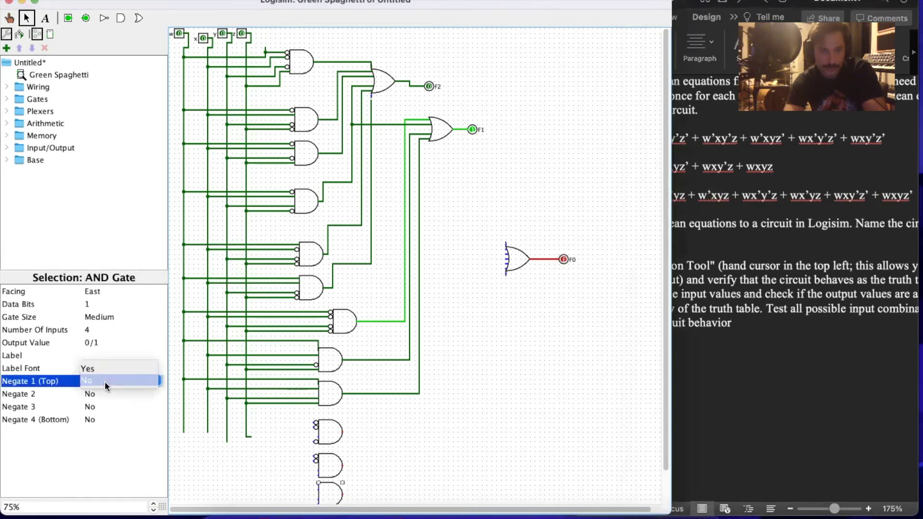
left_click(106, 366)
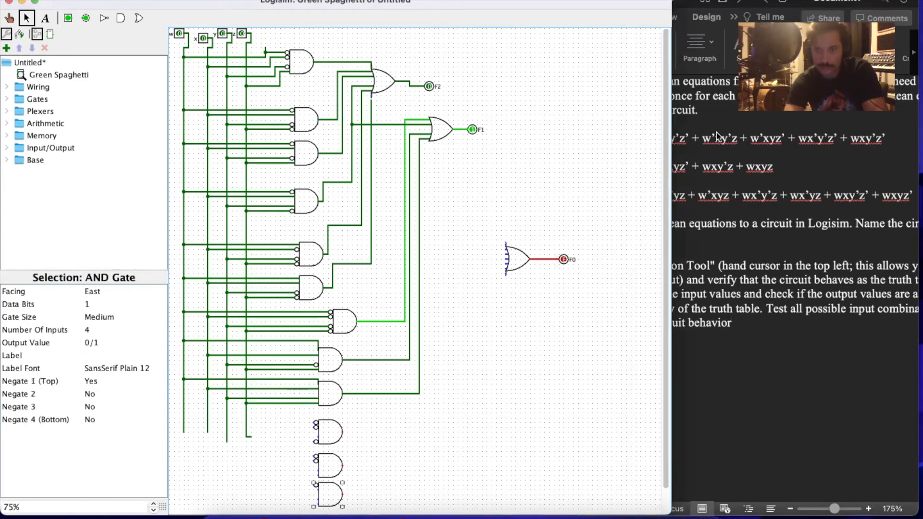
- Check the fourth F0 term, undo the stray paste in the Word document, and paste an AND gate beneath the twelfth one
left_click(739, 235)
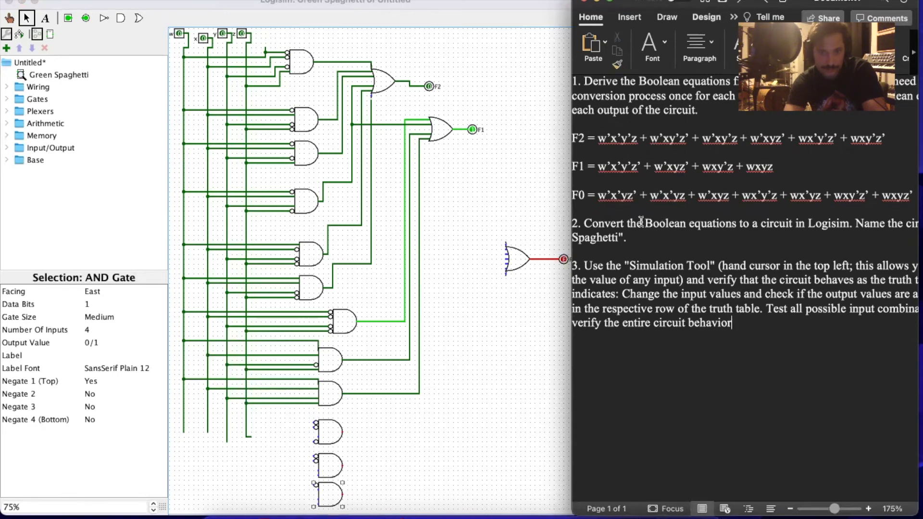
scroll(493, 254, "down", 2)
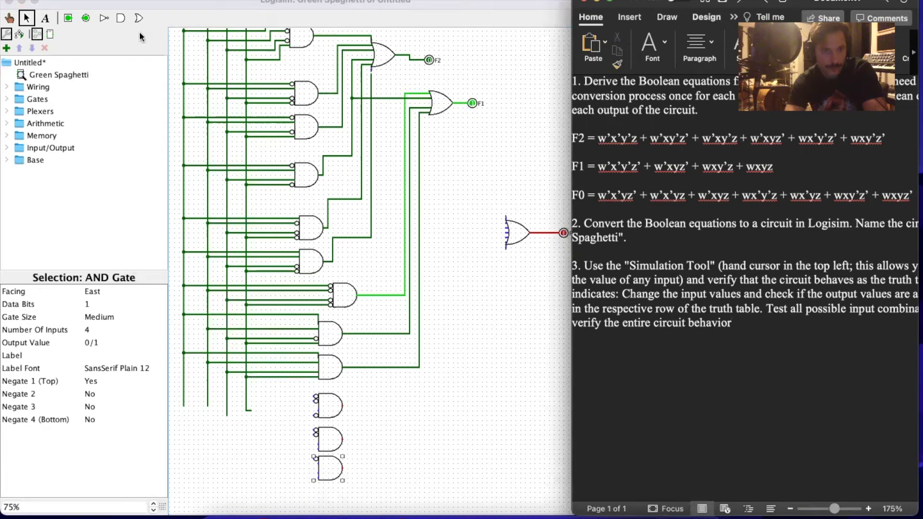
key("super+v")
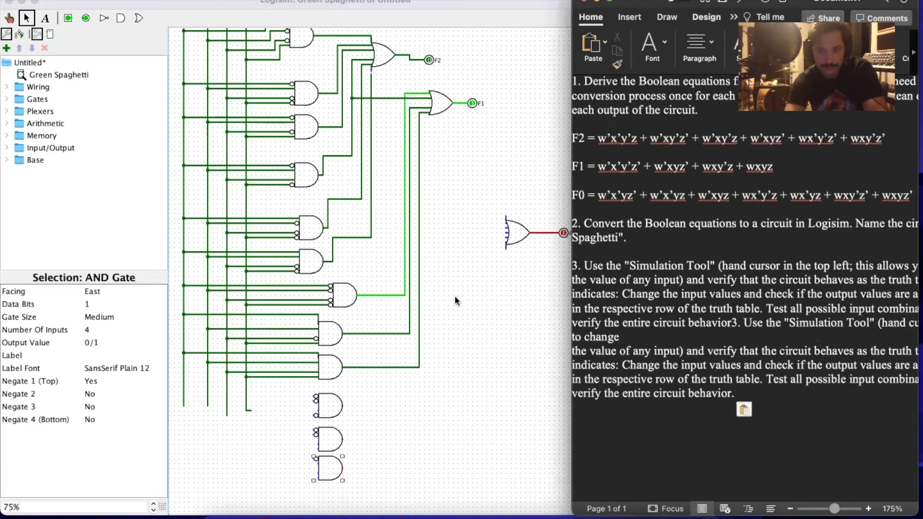
key("super+z")
left_click(489, 347)
key("super+v")
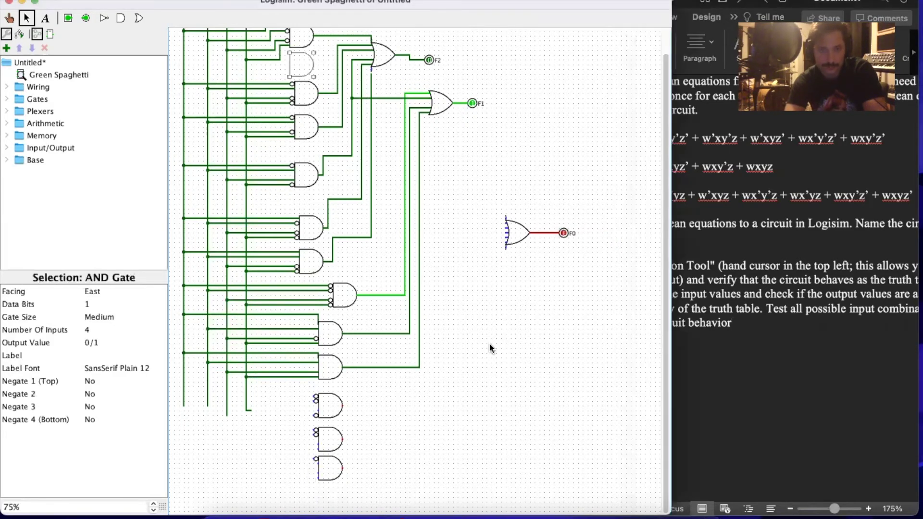
left_click_drag(296, 59, 323, 496)
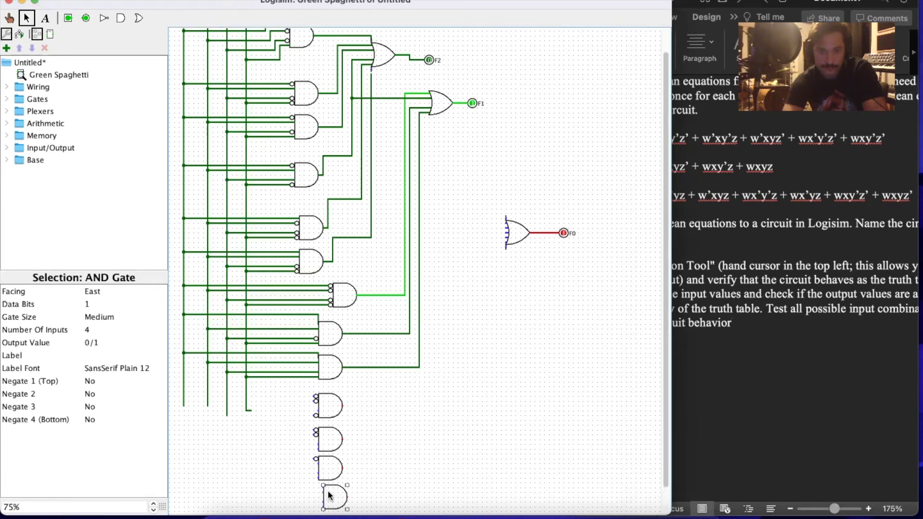
- Negate the second and third inputs of the thirteenth AND gate for the wx'y'z term
left_click(119, 394)
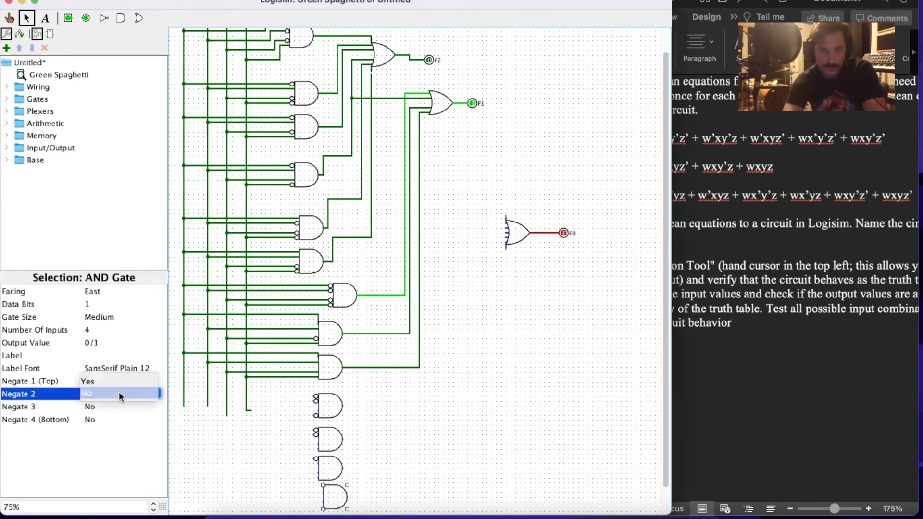
left_click(111, 383)
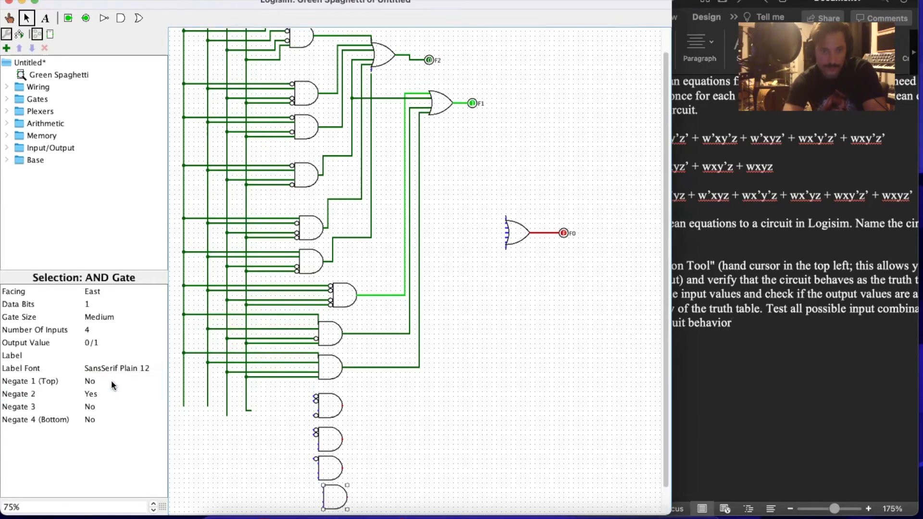
left_click(95, 406)
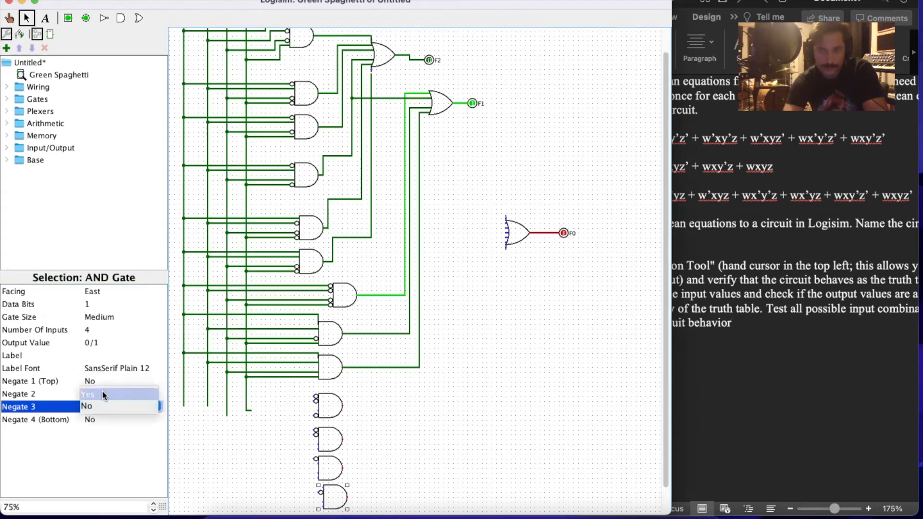
left_click(102, 394)
- Paste another 4-input AND gate beneath the thirteenth one for the fifth F0 term
scroll(362, 450, "down", 1)
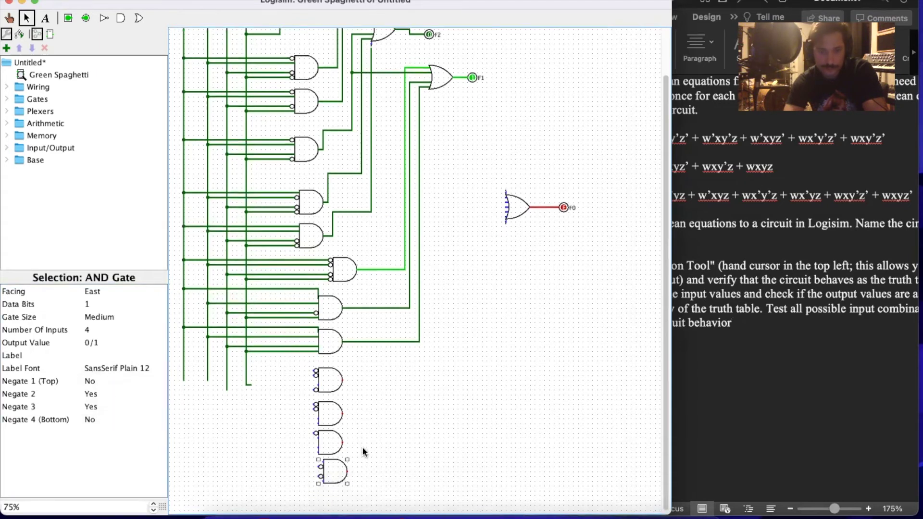
left_click(460, 327)
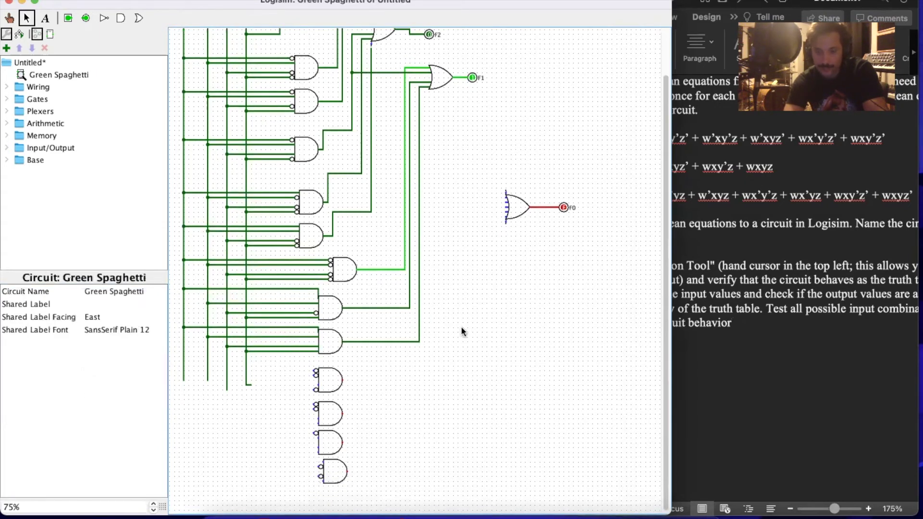
key("super+v")
scroll(460, 331, "down", 1)
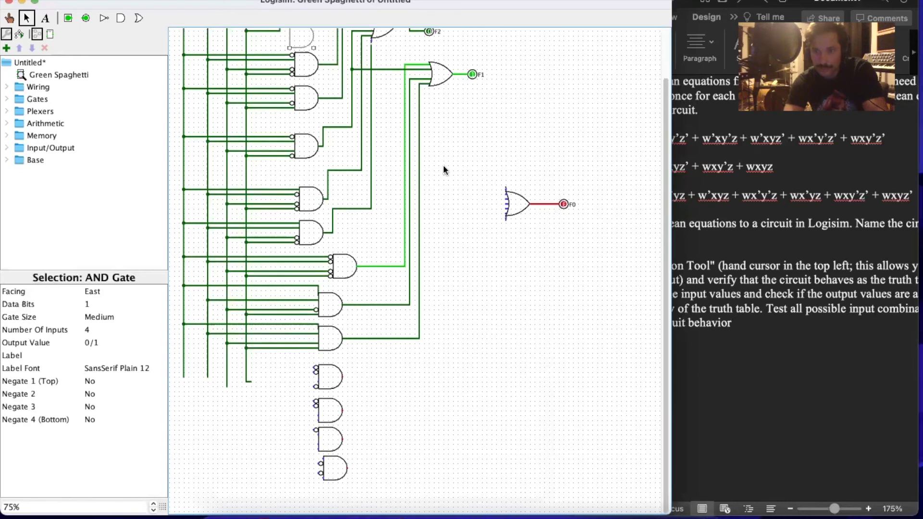
left_click_drag(303, 60, 328, 476)
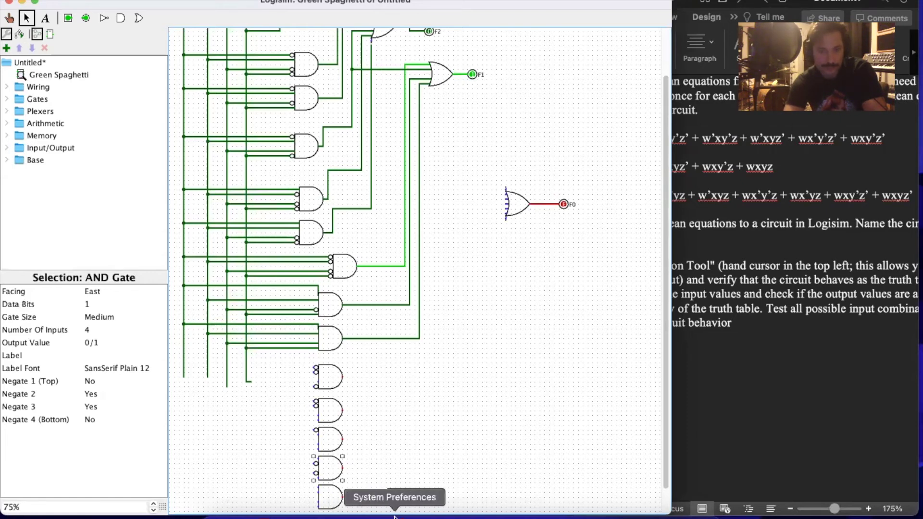
- Negate the second input of the fourteenth AND gate for the wx'yz term
left_click(329, 501)
left_click(99, 392)
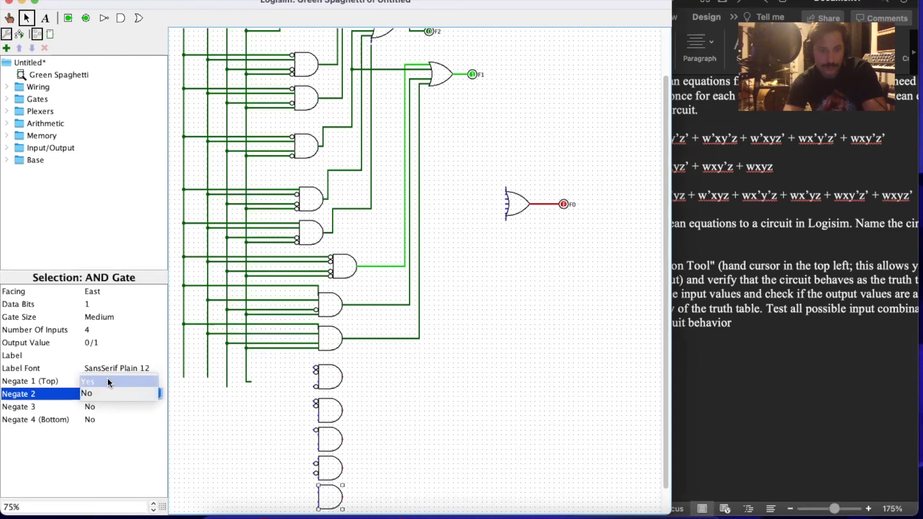
left_click(107, 377)
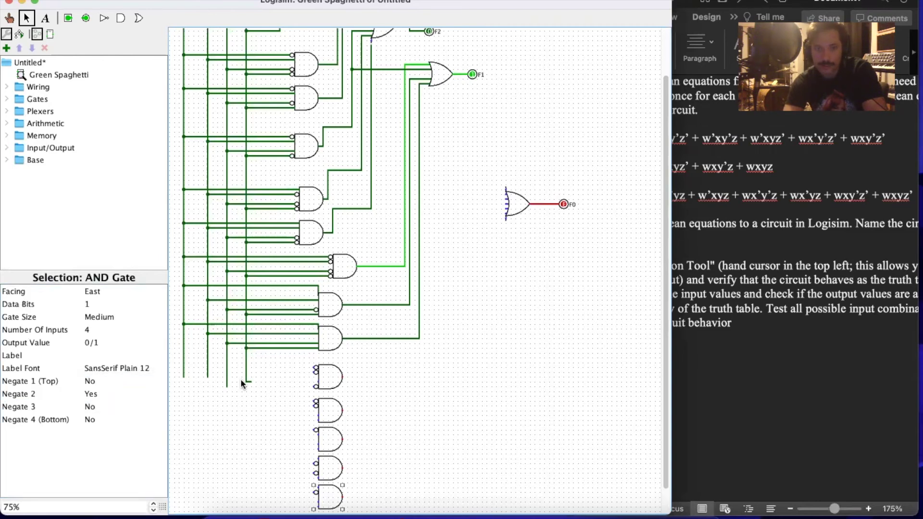
- Check the F0 equation's sixth term and extend a wire from the existing wxy'z' AND gate's output toward the F0 OR gate
scroll(240, 380, "up", 3)
scroll(242, 384, "down", 5)
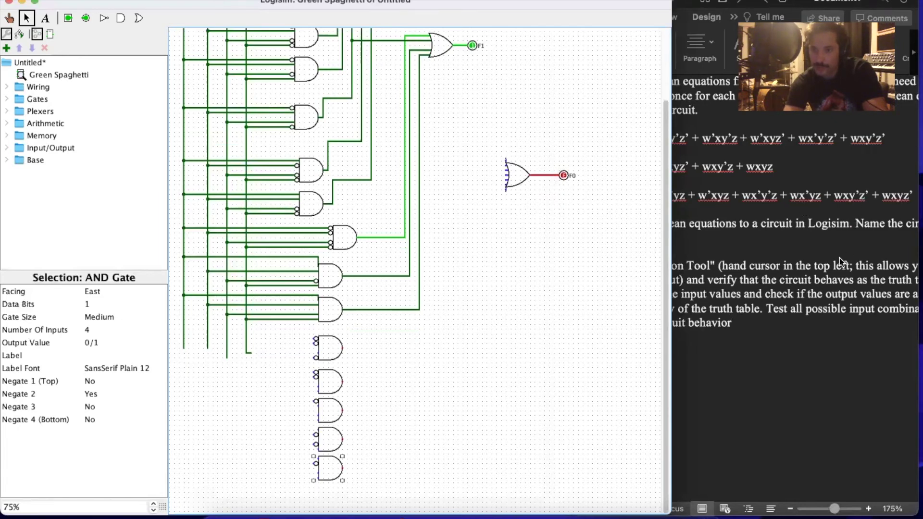
scroll(842, 263, "right", 2)
scroll(412, 315, "up", 3)
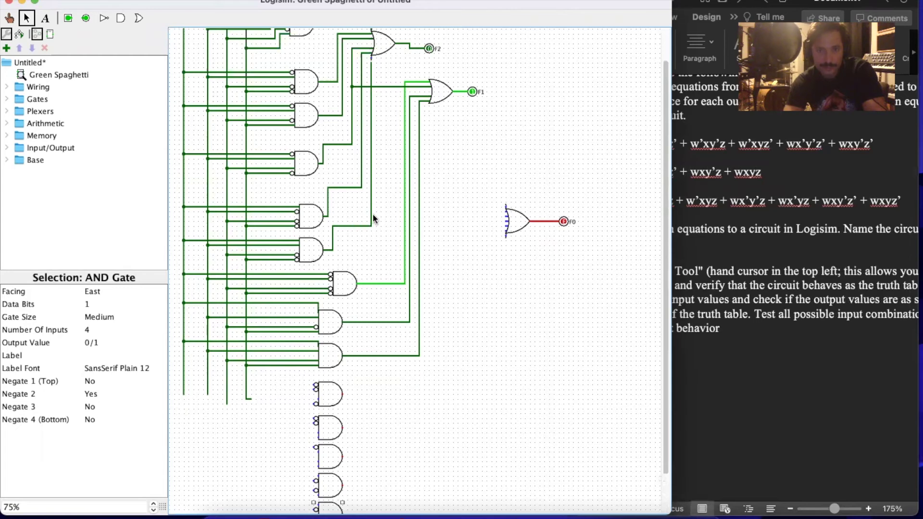
left_click_drag(373, 214, 383, 230)
left_click_drag(454, 225, 453, 226)
- Move the F0 OR gate down beside the new AND gates and connect the wxy'z' wire to its sixth input
left_click_drag(516, 226, 516, 415)
left_click_drag(452, 226, 506, 399)
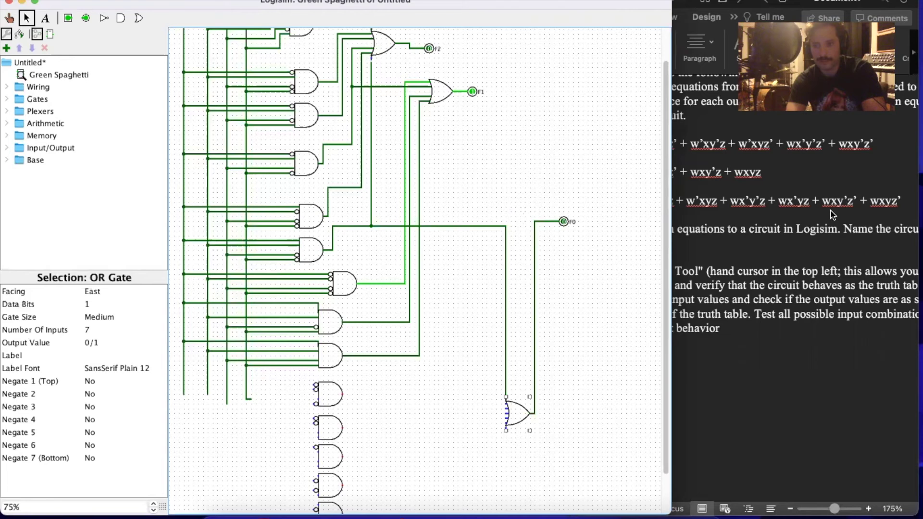
key("super+z")
left_click_drag(515, 411, 530, 411)
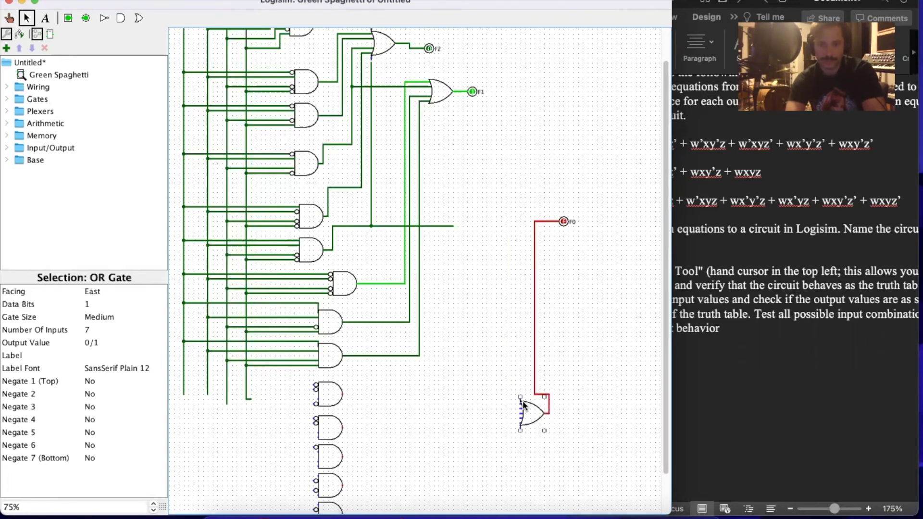
mouse_move(452, 225)
left_mouse_down()
mouse_move(470, 364)
mouse_move(495, 416)
mouse_move(518, 423)
left_mouse_up()
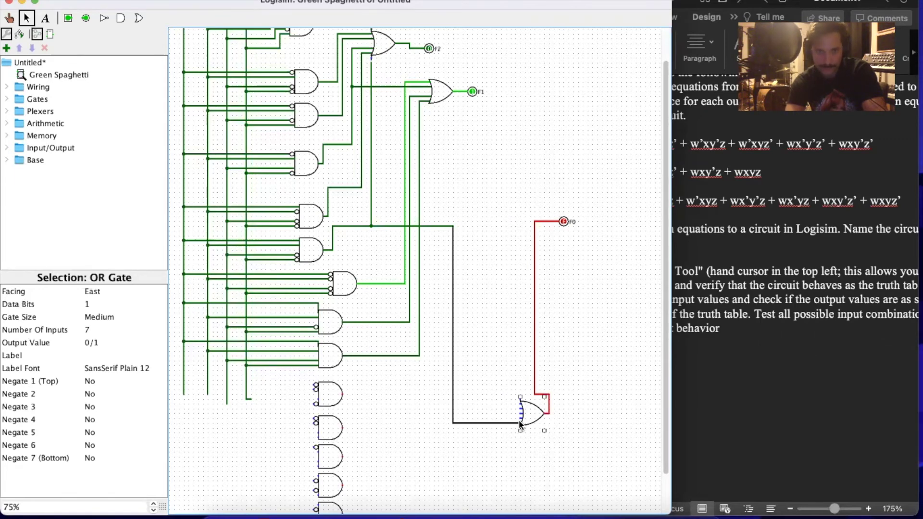
left_click_drag(520, 424, 520, 424)
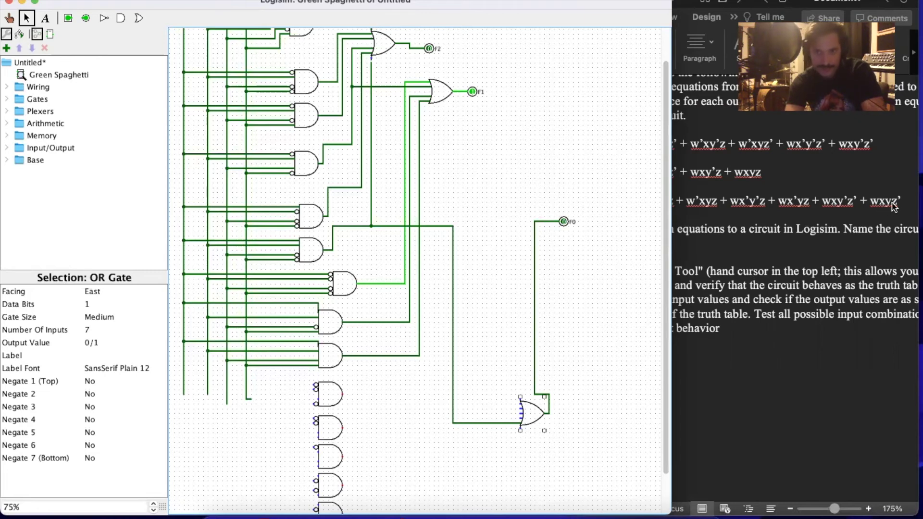
- Place another AND gate beneath the fourteenth one for the last F0 term, wxyz'
scroll(552, 197, "up", 2)
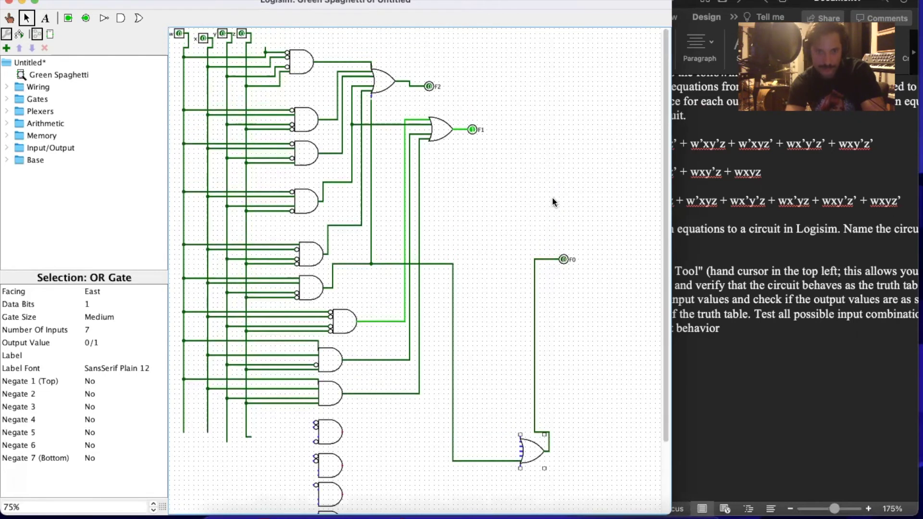
scroll(552, 197, "down", 4)
scroll(552, 197, "up", 3)
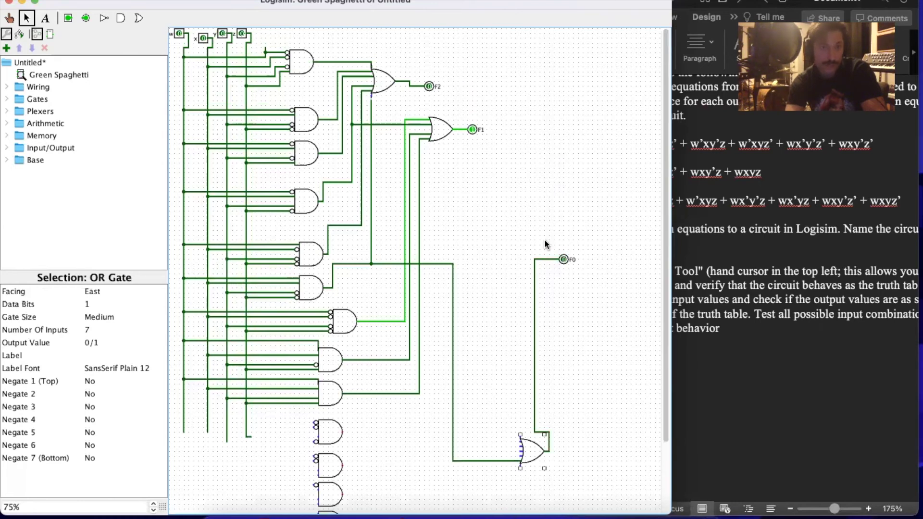
scroll(544, 238, "down", 3)
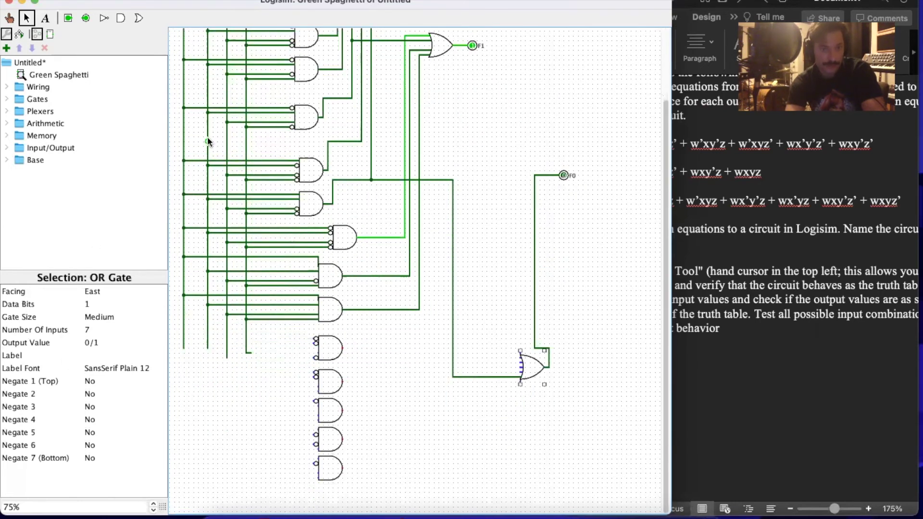
left_click(120, 19)
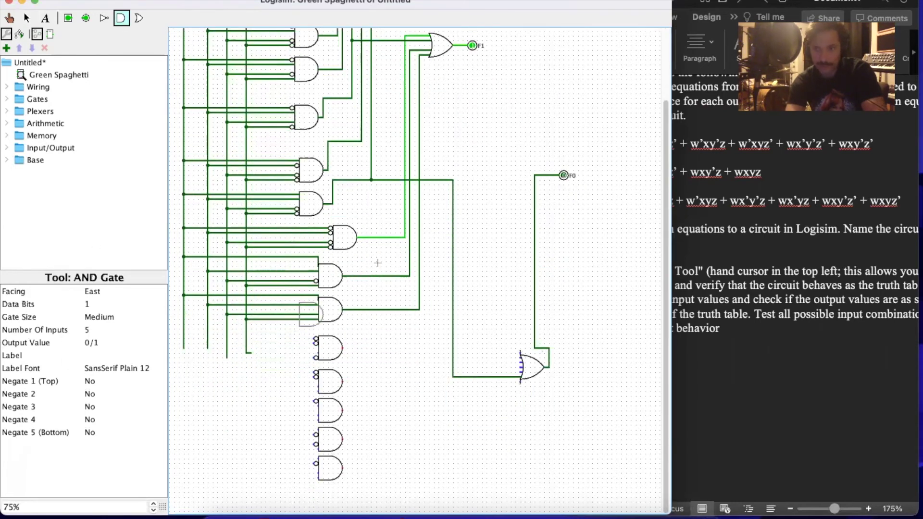
left_click(342, 502)
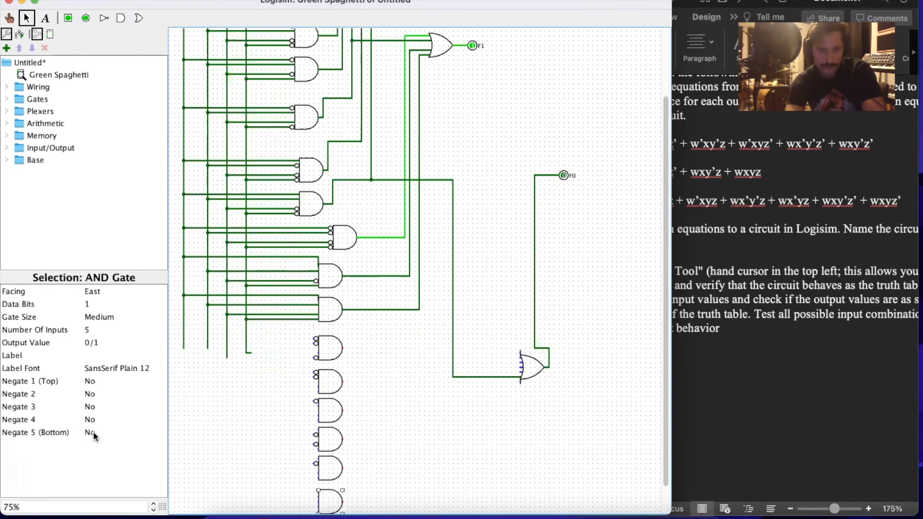
- Set the new bottom AND gate to 4 inputs and negate its fourth input
left_click(93, 331)
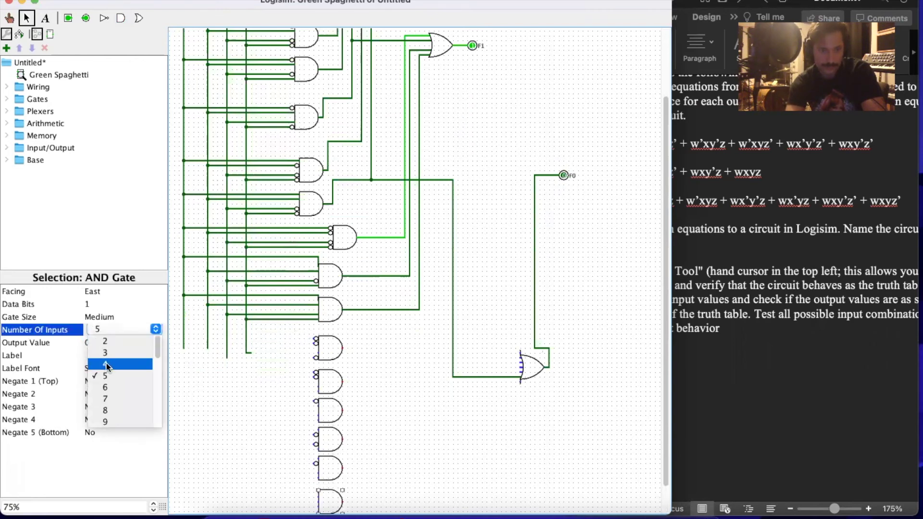
left_click(105, 362)
left_click(90, 419)
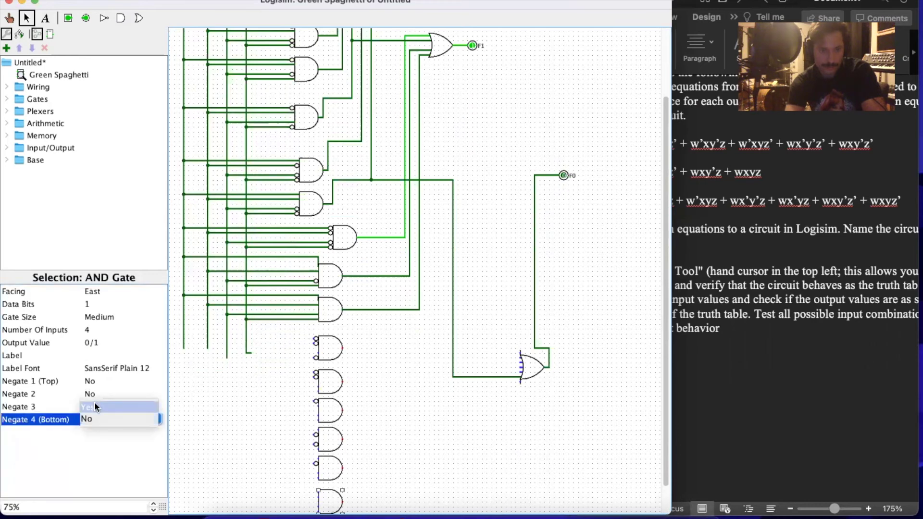
left_click(101, 405)
- Extend the w, x, y and z vertical lines down past the lowest AND gate
scroll(389, 439, "down", 3)
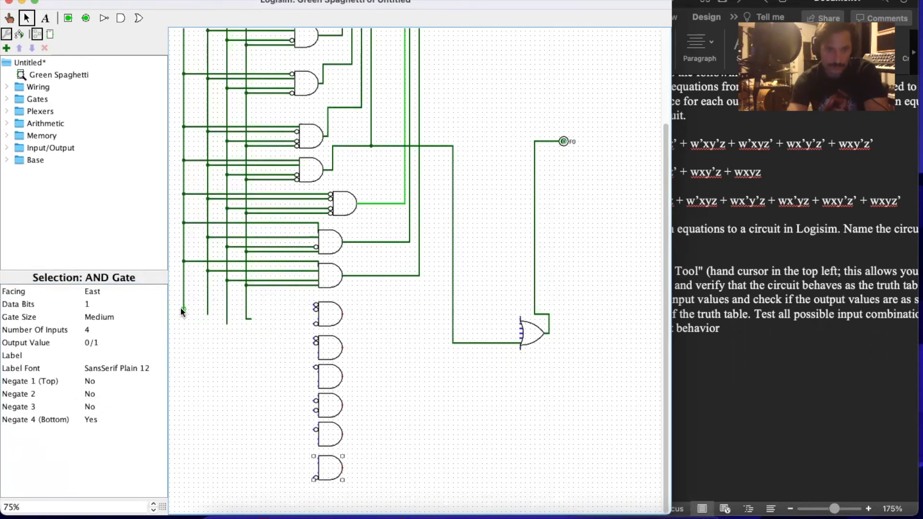
left_click_drag(183, 308, 183, 496)
left_click_drag(246, 316, 262, 496)
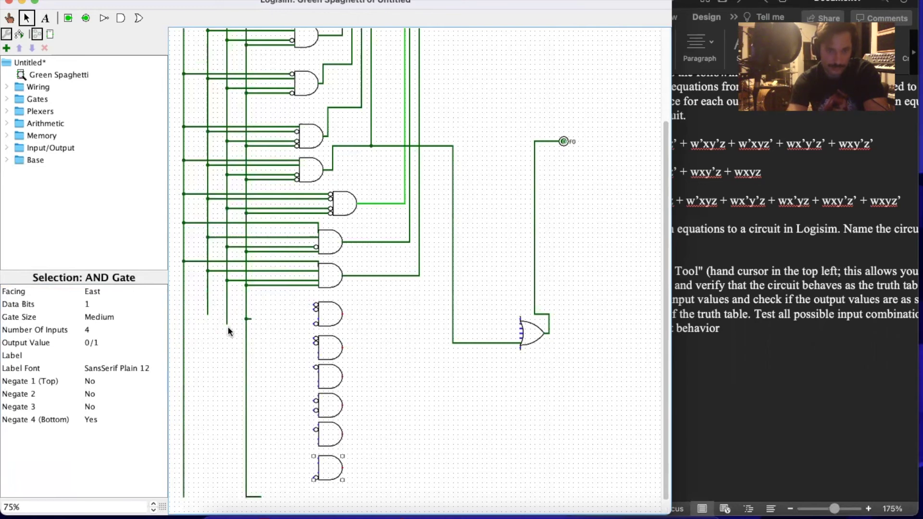
left_click_drag(227, 323, 227, 496)
left_click_drag(208, 313, 207, 495)
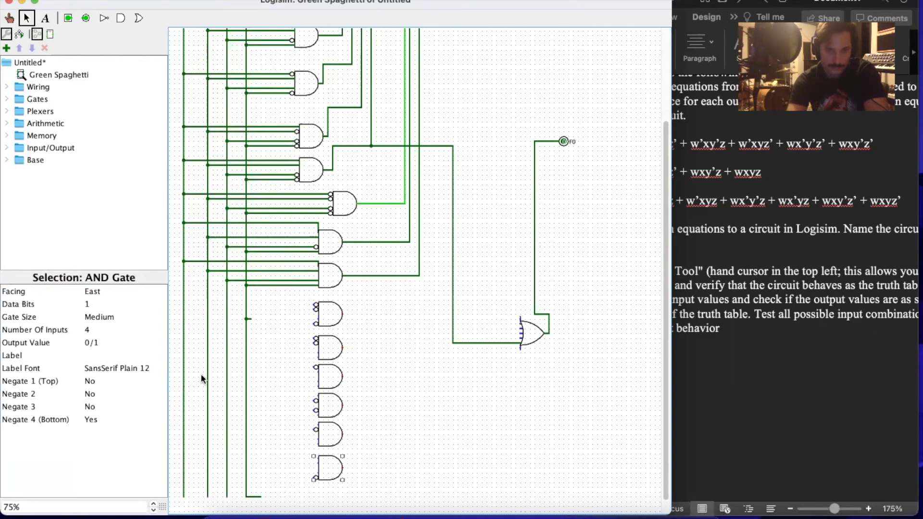
- Wire the w and x lines to the first and second inputs of the tenth AND gate, the first F0 term
left_click(184, 300)
left_click_drag(183, 298, 290, 308)
key("ctrl+z")
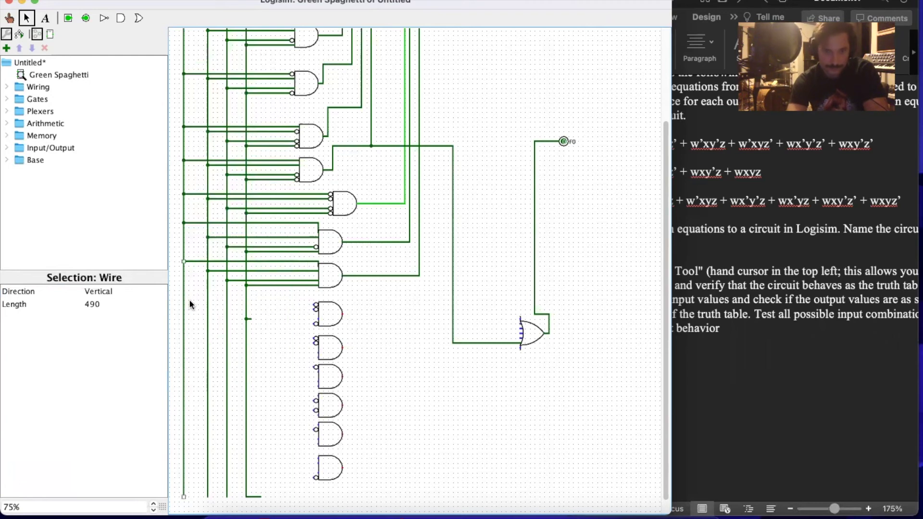
left_click(186, 298)
left_click_drag(183, 303, 303, 305)
left_click_drag(209, 309, 313, 309)
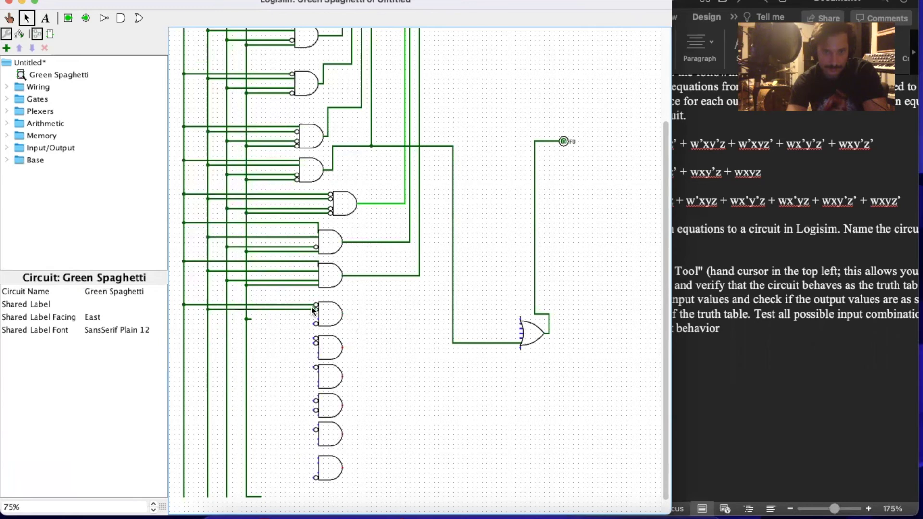
- Delete the lower part of the z line with its stray stubs and redraw it straight down past the lowest AND gate
left_click(227, 314)
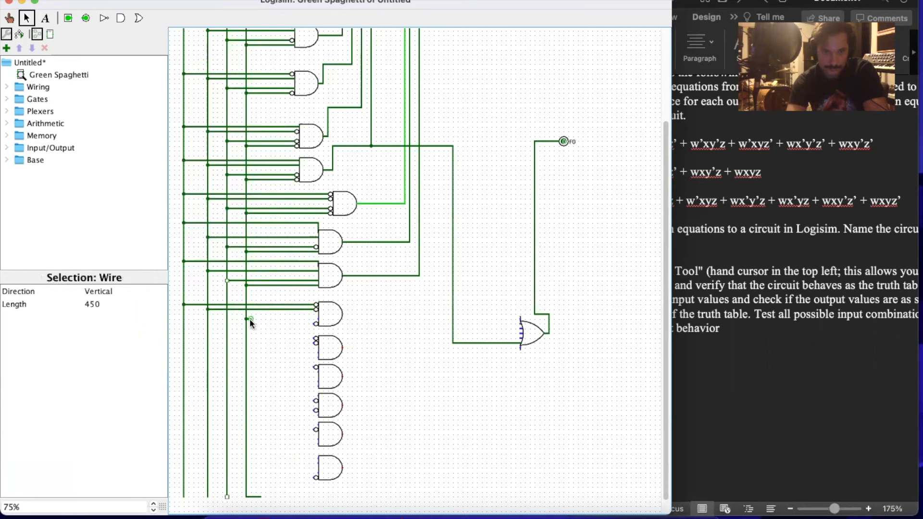
left_click(246, 318)
left_click(268, 337)
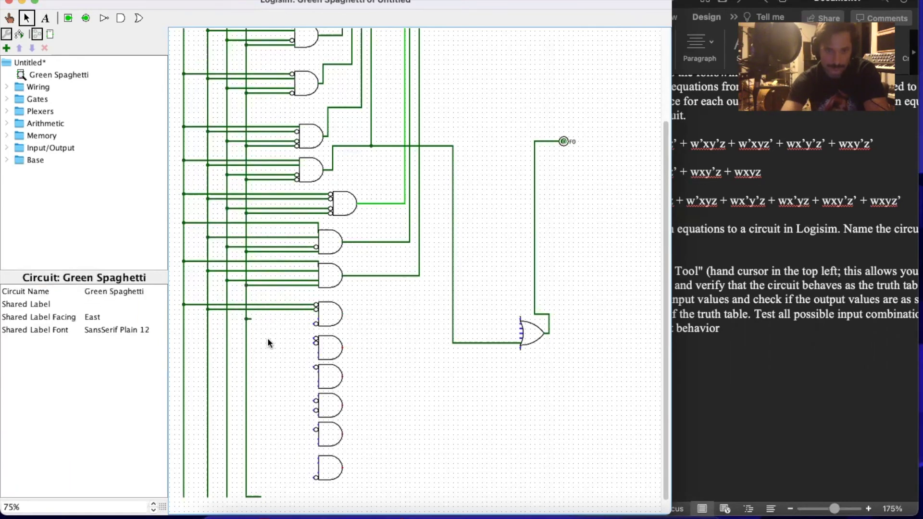
left_click(244, 315)
key("Delete")
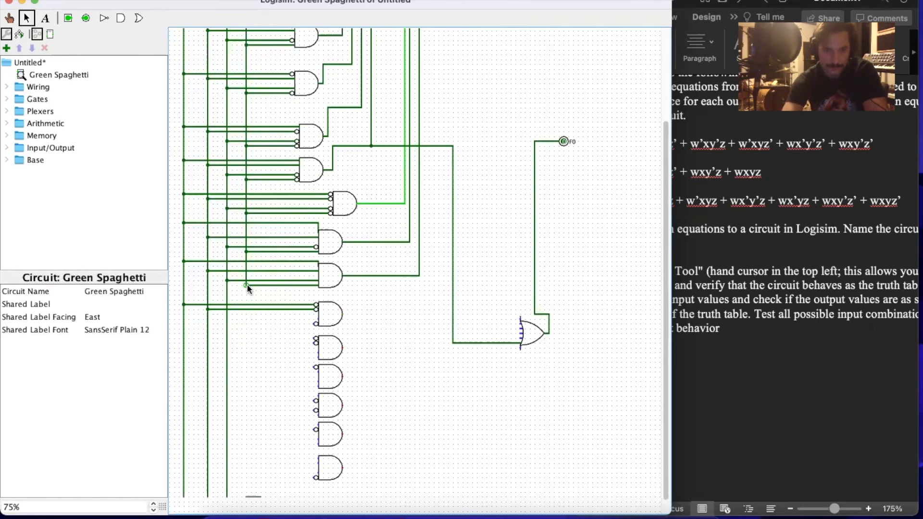
left_click_drag(247, 283, 245, 487)
scroll(244, 486, "down", 2)
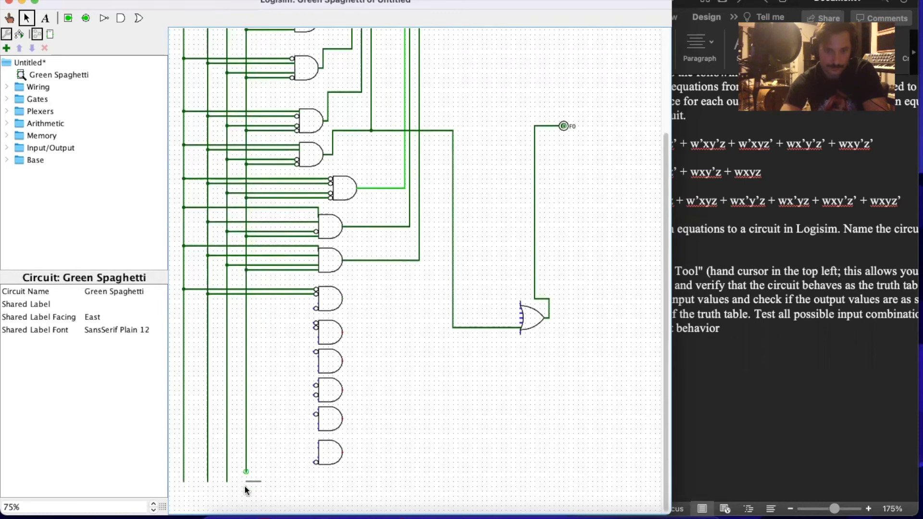
left_click(253, 477)
key("Delete")
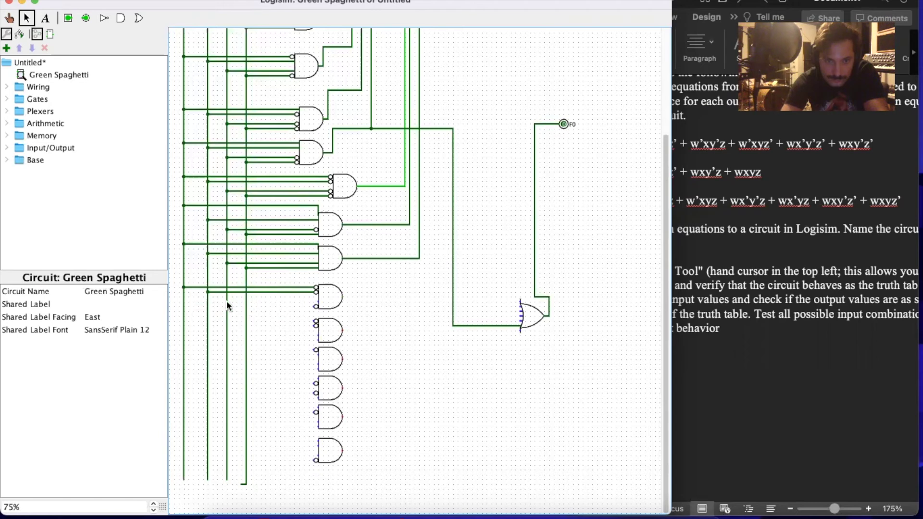
- Wire y and z to the tenth AND gate's remaining inputs, and w, x, y and z to the eleventh AND gate's inputs
left_click_drag(227, 301, 315, 307)
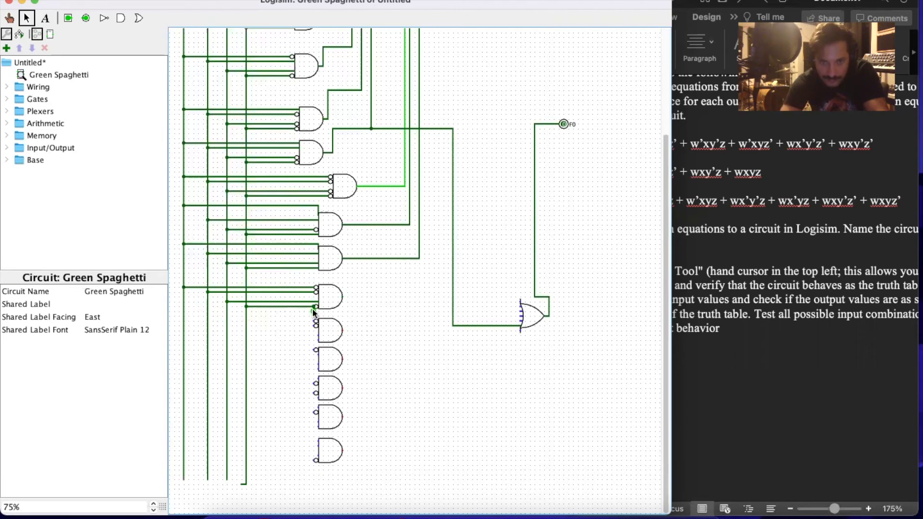
mouse_move(312, 309)
left_mouse_down()
mouse_move(250, 309)
mouse_move(316, 307)
left_mouse_up()
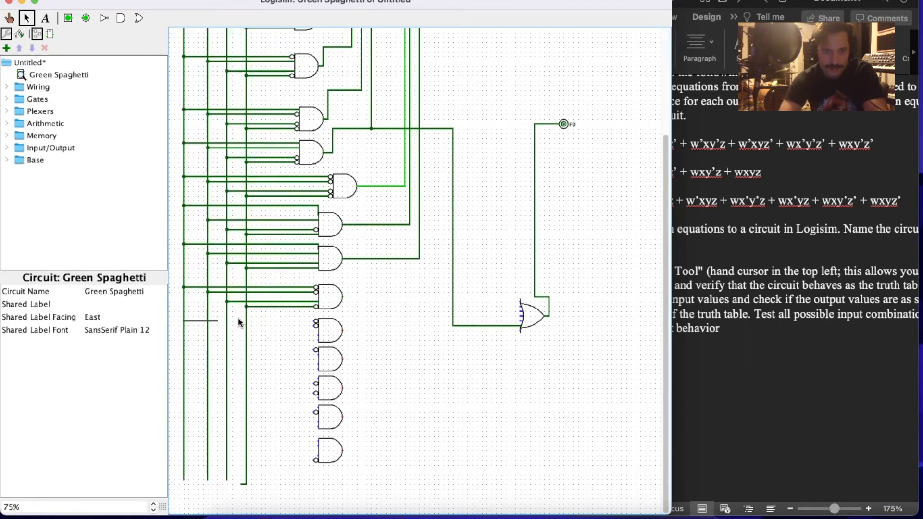
left_click_drag(306, 325, 316, 321)
left_click_drag(208, 326, 316, 326)
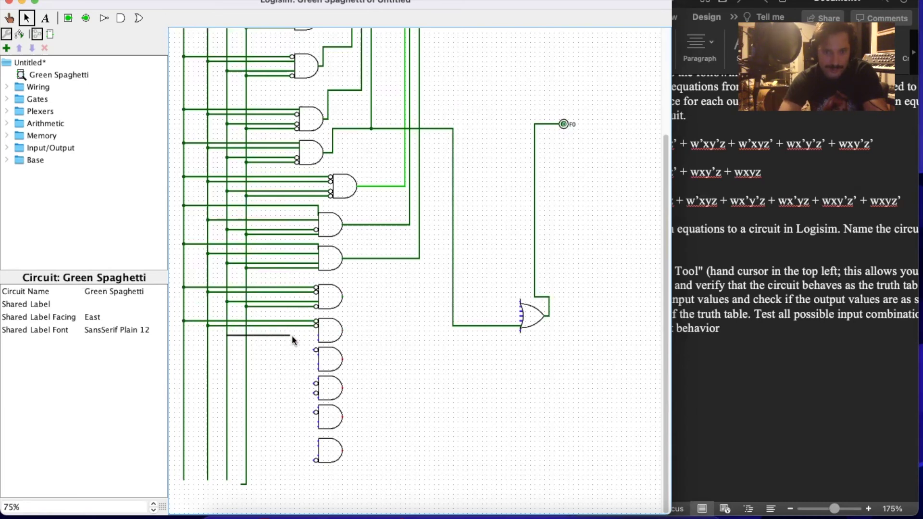
left_click_drag(319, 340, 317, 336)
left_click_drag(247, 339, 318, 341)
- Wire w, x, y and z to the four inputs of the twelfth AND gate for the w'xyz term
left_click_drag(184, 344, 311, 349)
left_click_drag(208, 355, 305, 368)
key("super+z")
left_click_drag(227, 364, 318, 364)
left_click_drag(247, 374, 317, 368)
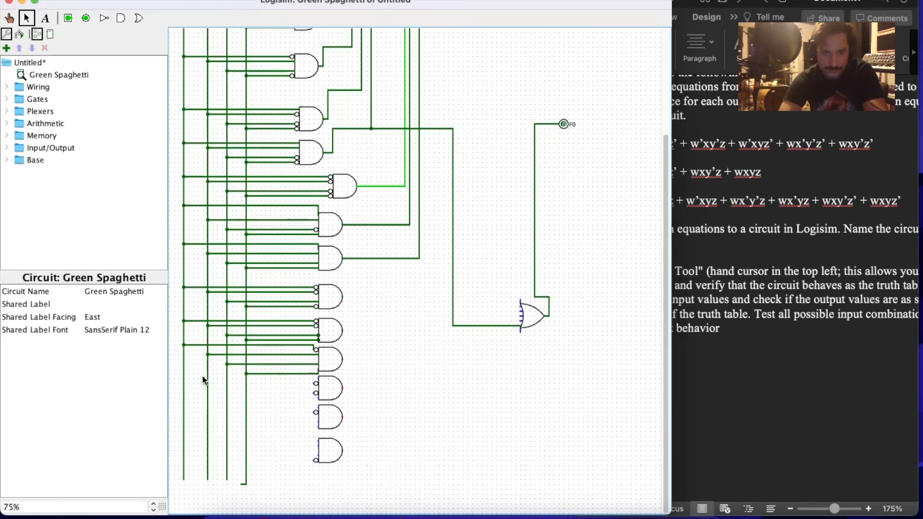
key("super+z")
left_click_drag(247, 369, 318, 368)
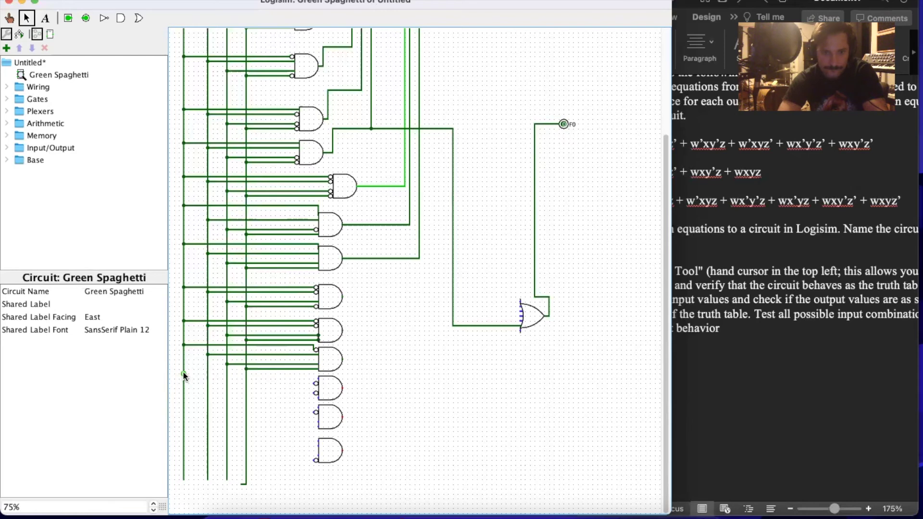
- Wire w, x, y and z to the inputs of the thirteenth and fourteenth AND gates for the wx'y'z and wx'yz terms
left_click_drag(183, 378, 315, 380)
left_click_drag(207, 382, 241, 388)
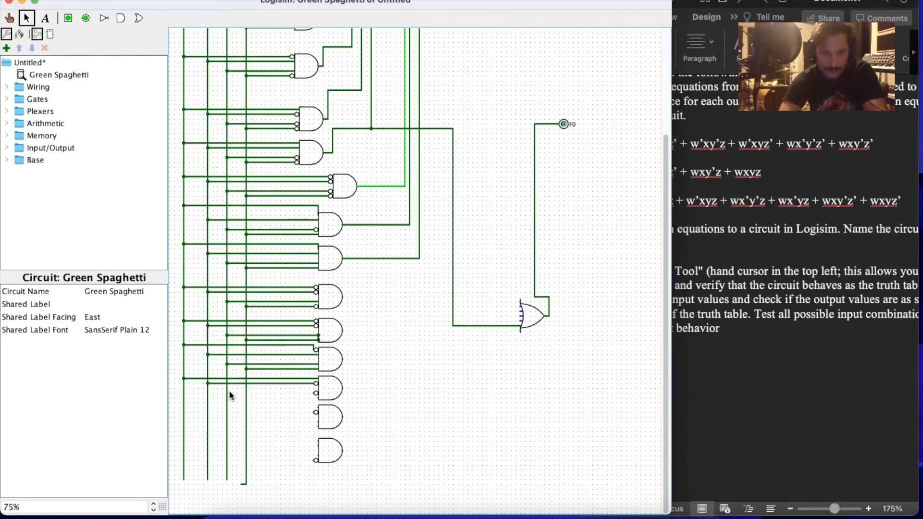
left_click_drag(227, 392, 316, 393)
left_click_drag(250, 400, 315, 398)
left_click_drag(183, 407, 319, 424)
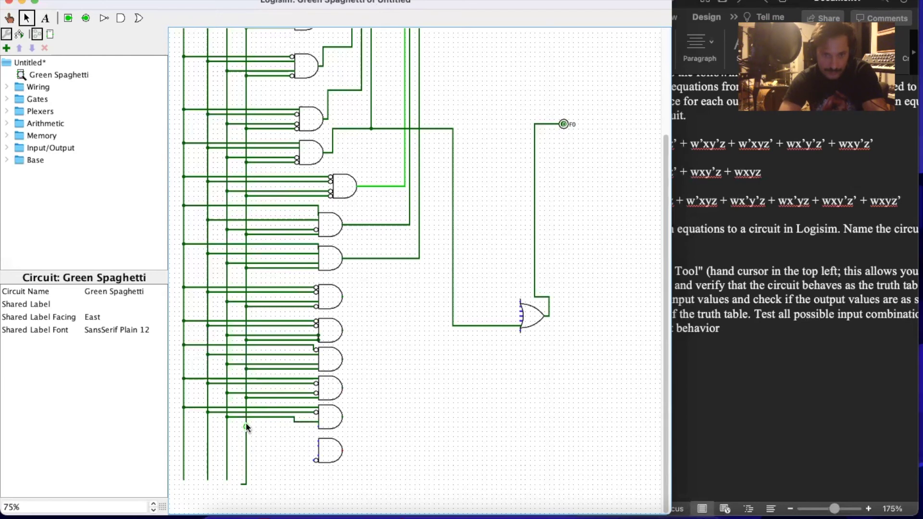
left_click_drag(306, 423, 316, 424)
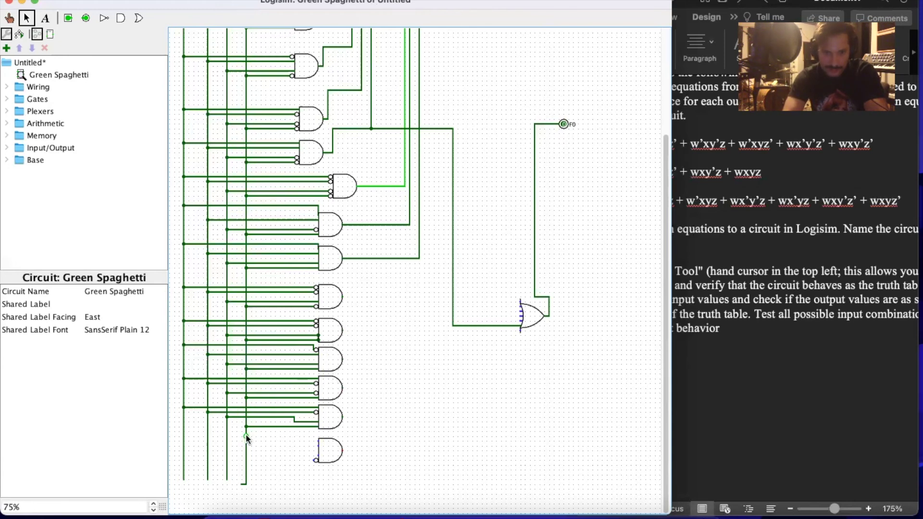
- Wire w, x, y and z to the four inputs of the lowest AND gate for the wxyz' term
left_click_drag(183, 437, 313, 441)
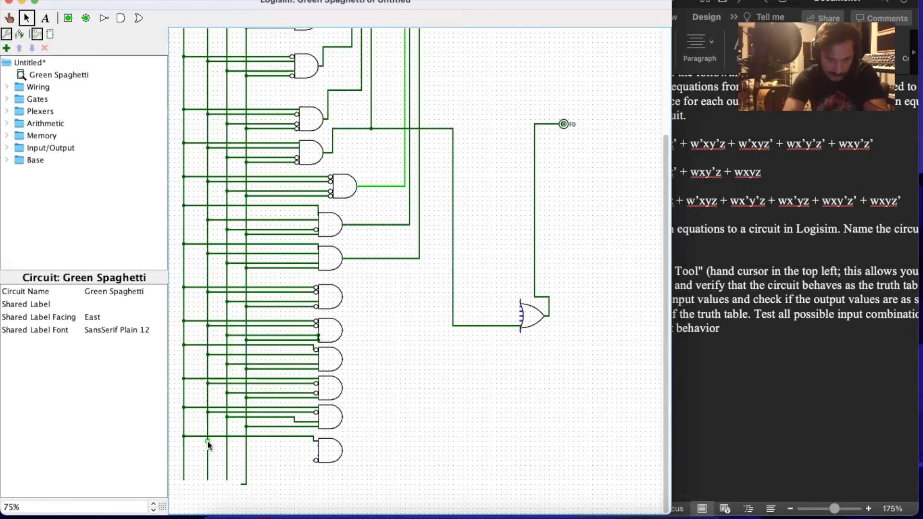
mouse_move(313, 444)
left_mouse_down()
mouse_move(304, 444)
mouse_move(318, 446)
left_mouse_up()
left_click_drag(228, 451, 294, 453)
key("super+z")
left_click_drag(228, 455, 316, 456)
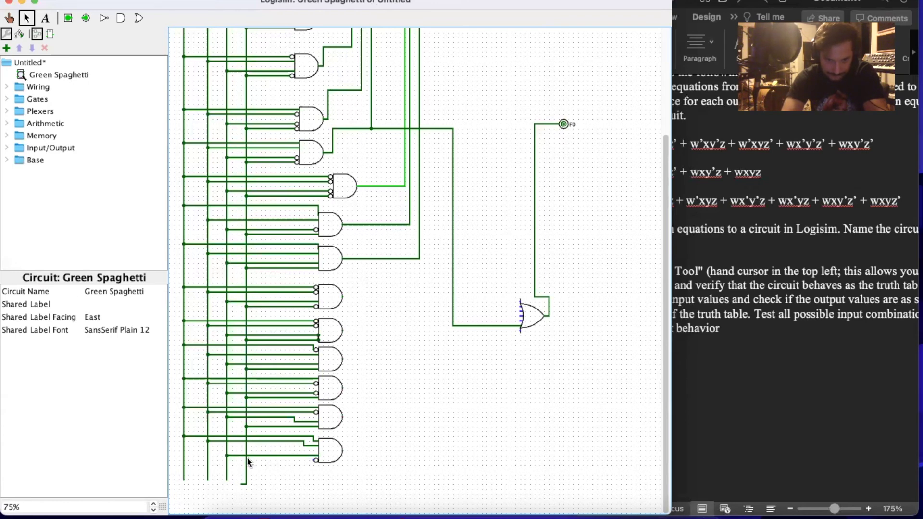
left_click_drag(246, 460, 316, 460)
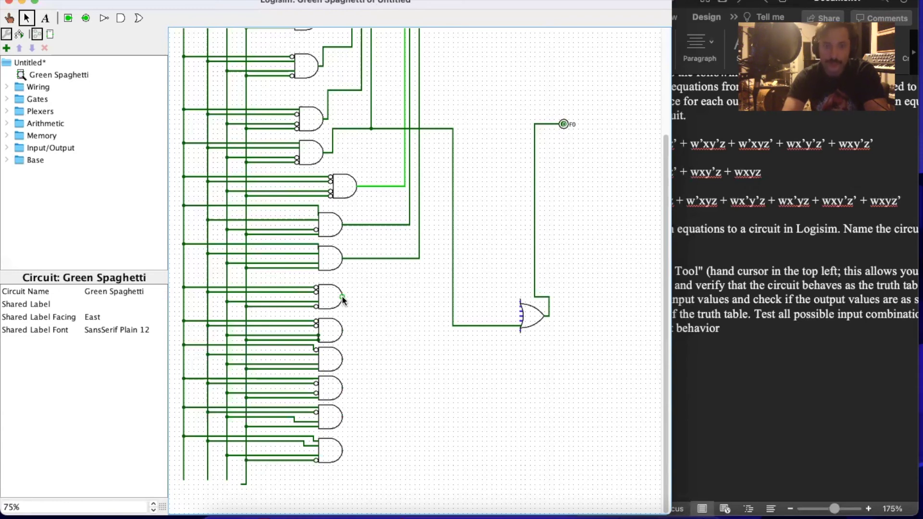
- Connect the six lower AND gates' outputs in order to the F0 OR gate's first five inputs and its seventh input
left_click_drag(342, 296, 516, 301)
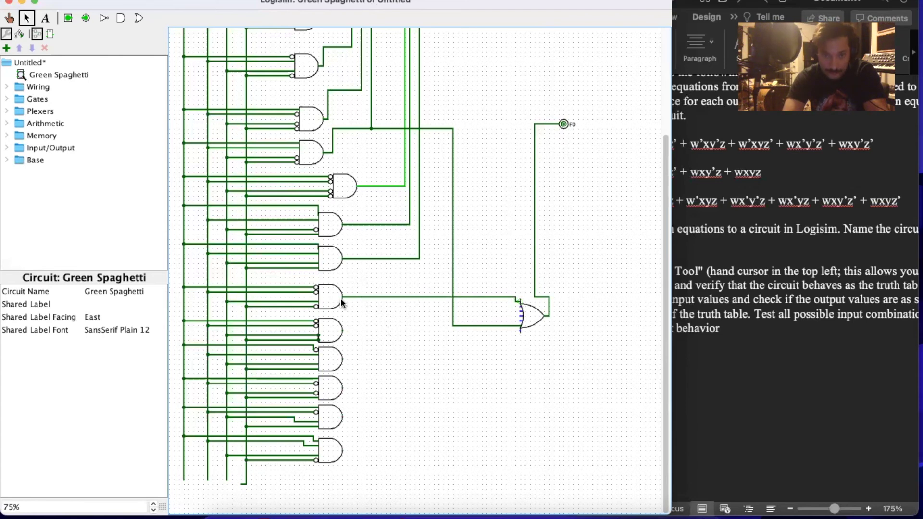
left_click_drag(380, 310, 520, 306)
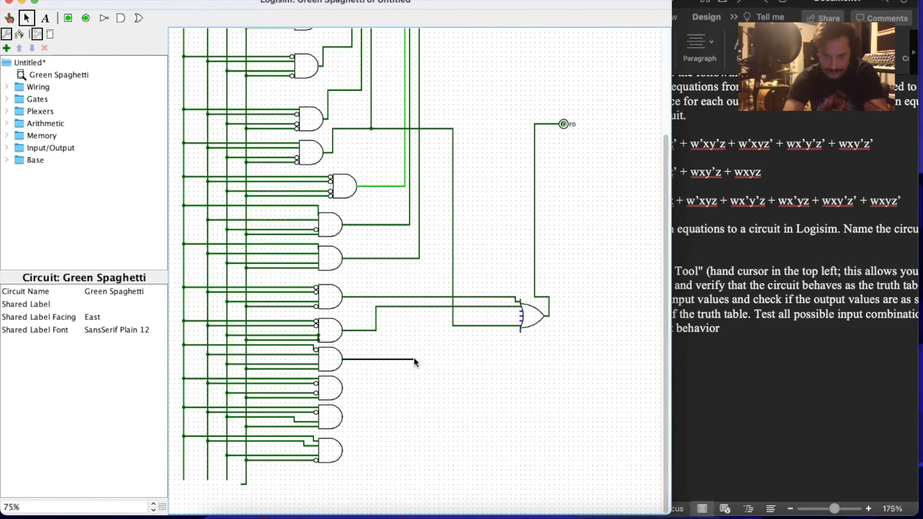
mouse_move(405, 318)
left_mouse_down()
mouse_move(399, 309)
mouse_move(519, 312)
left_mouse_up()
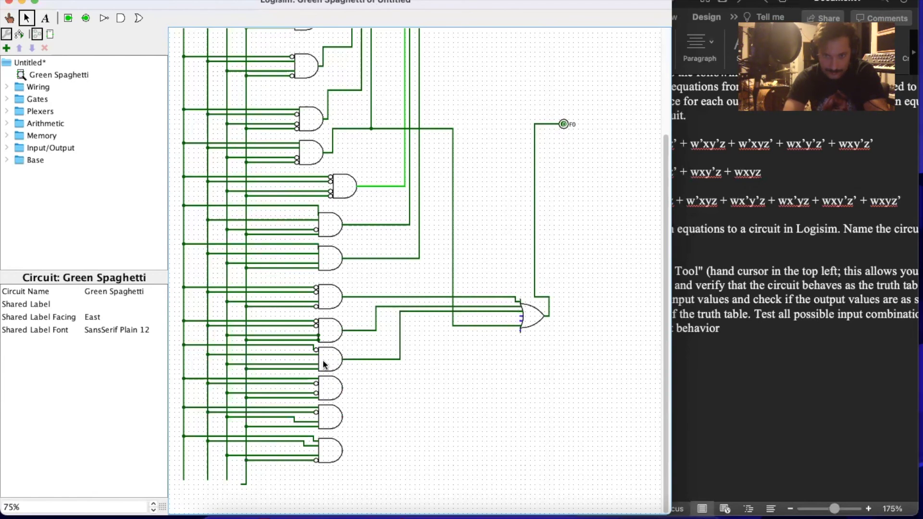
mouse_move(342, 387)
left_mouse_down()
mouse_move(359, 388)
mouse_move(418, 313)
mouse_move(521, 315)
left_mouse_up()
mouse_move(342, 416)
left_mouse_down()
mouse_move(461, 400)
mouse_move(476, 321)
mouse_move(521, 321)
left_mouse_up()
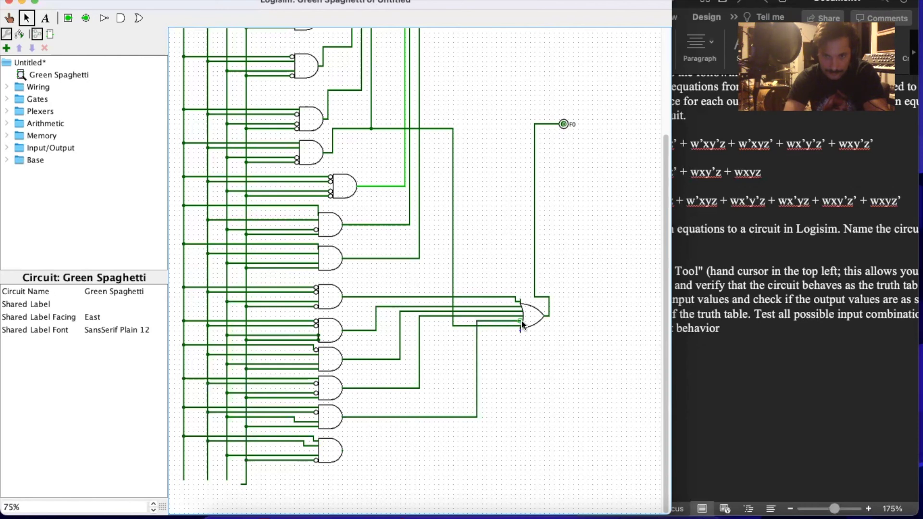
mouse_move(344, 453)
left_mouse_down()
mouse_move(484, 438)
mouse_move(519, 349)
mouse_move(508, 332)
left_mouse_up()
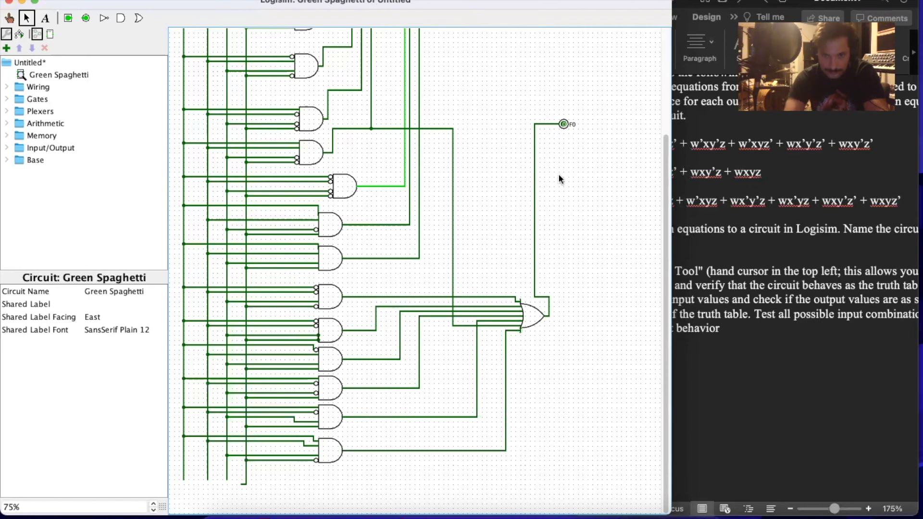
- Toggle input x on and back off in the circuit with the Poke tool
scroll(558, 174, "up", 6)
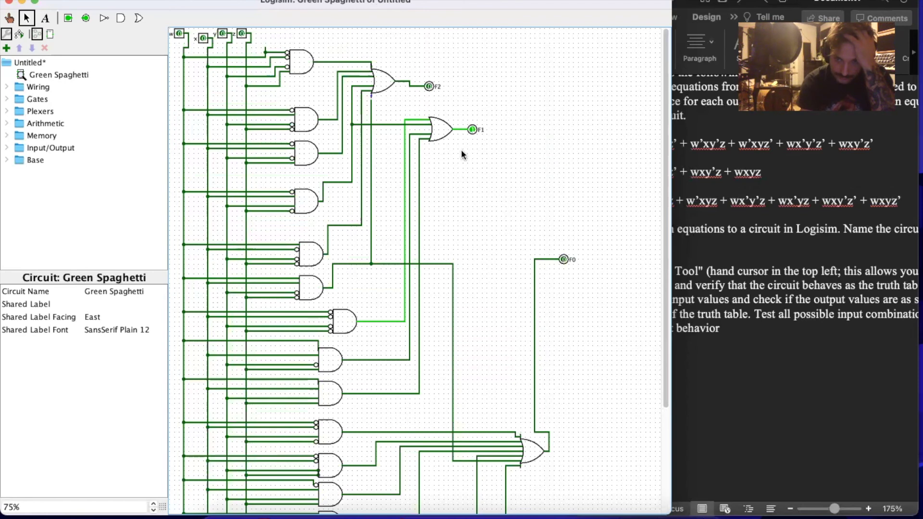
left_click(203, 36)
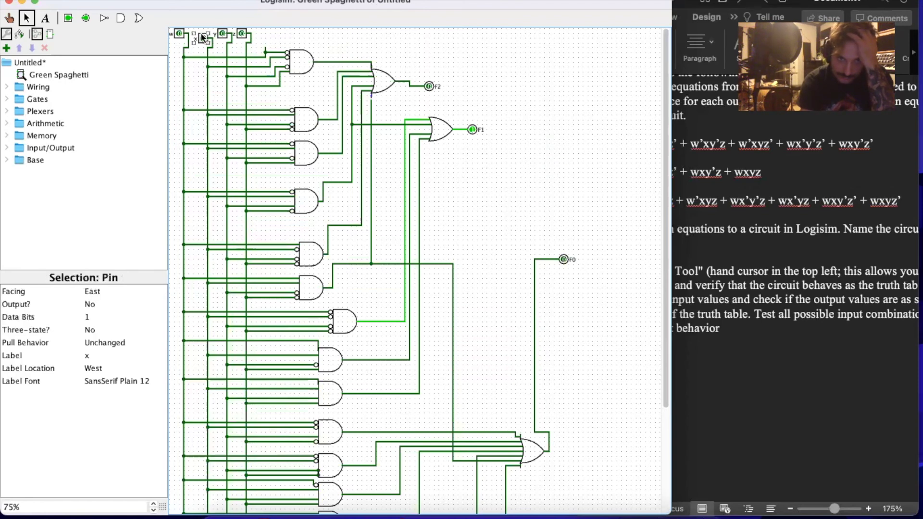
left_click(9, 18)
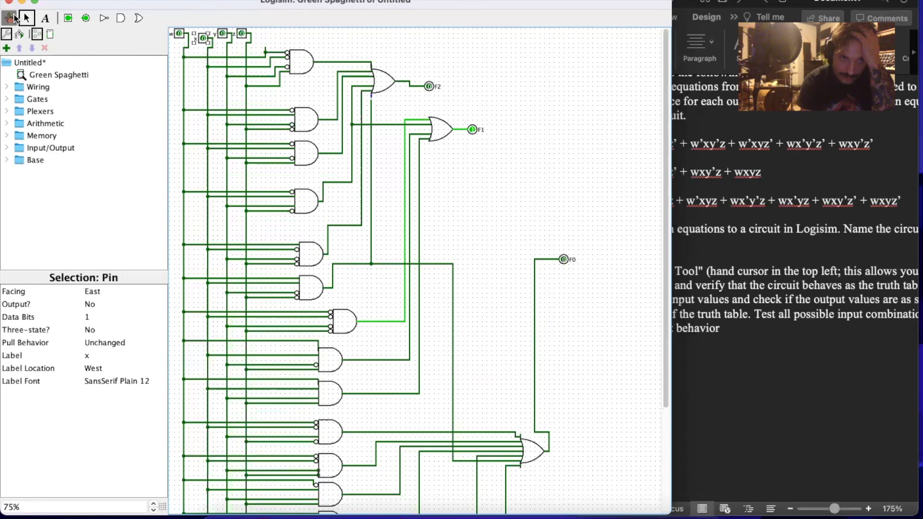
left_click(203, 38)
left_click(204, 39)
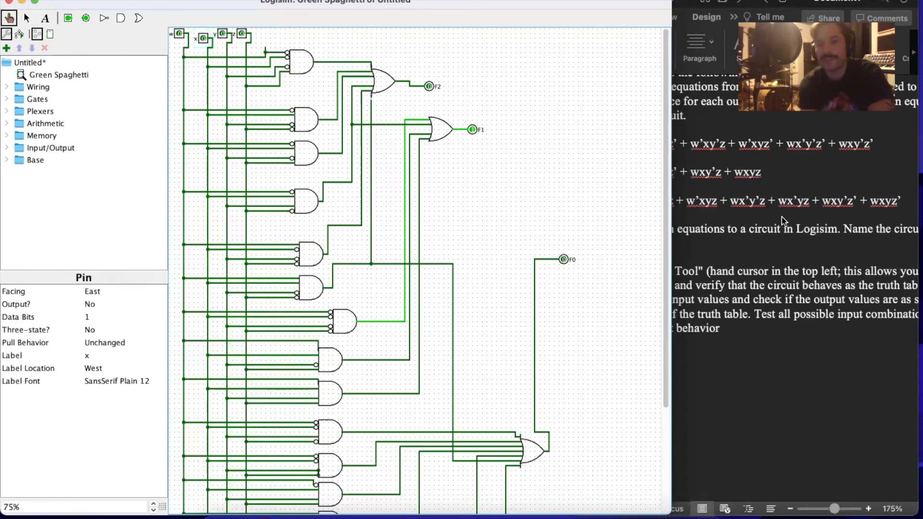
- Bring the Word document forward, widen its window, and read the task 3 instructions on verifying the circuit
scroll(783, 222, "left", 5)
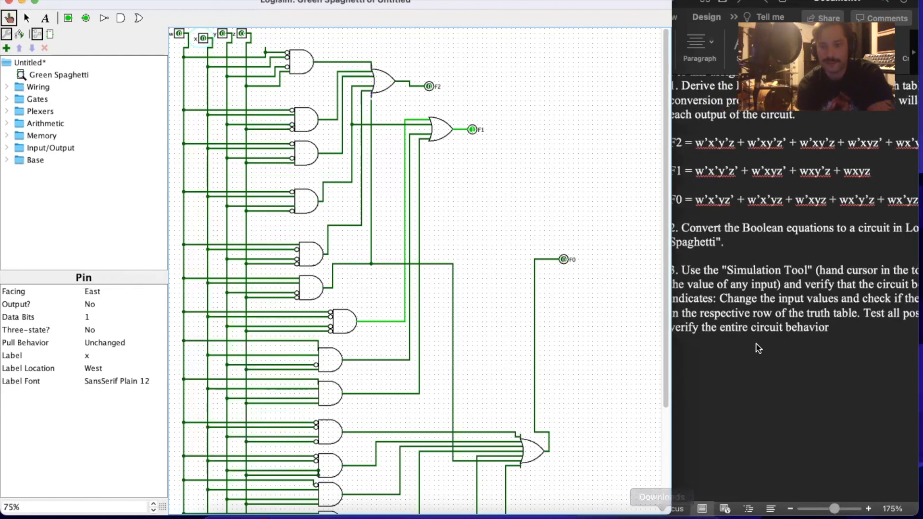
scroll(758, 347, "down", 2)
left_click_drag(694, 1, 421, 2)
scroll(449, 279, "right", 4)
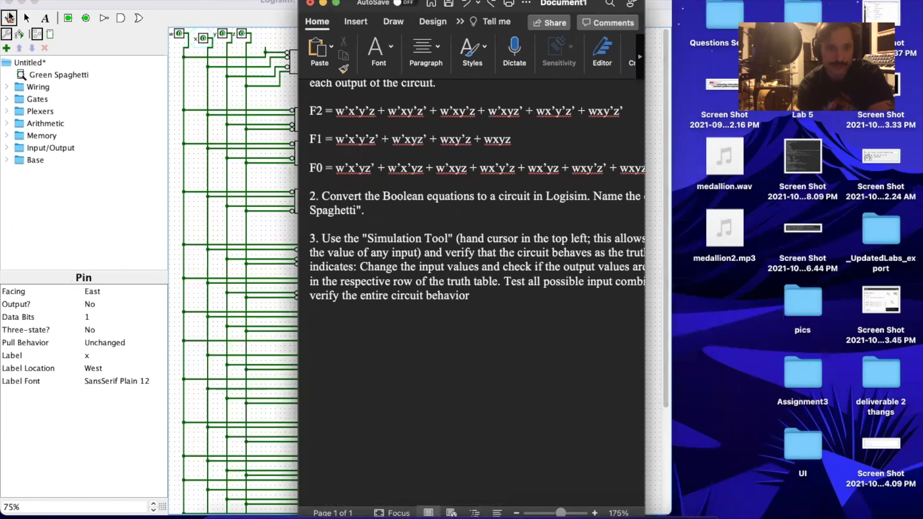
scroll(620, 394, "right", 5)
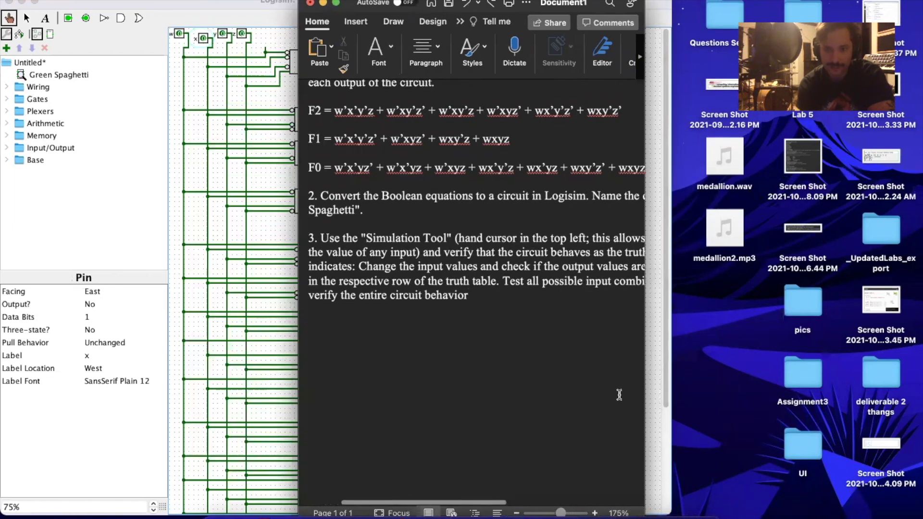
scroll(620, 394, "left", 6)
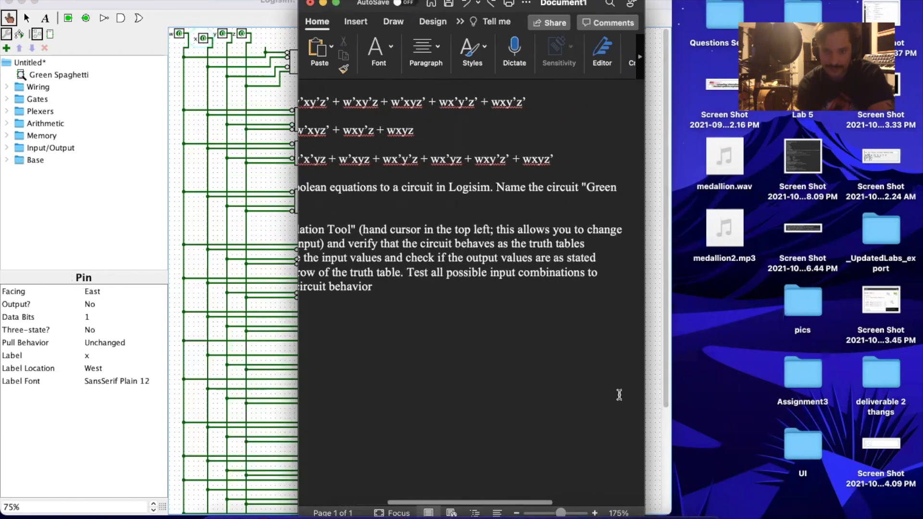
scroll(458, 310, "right", 5)
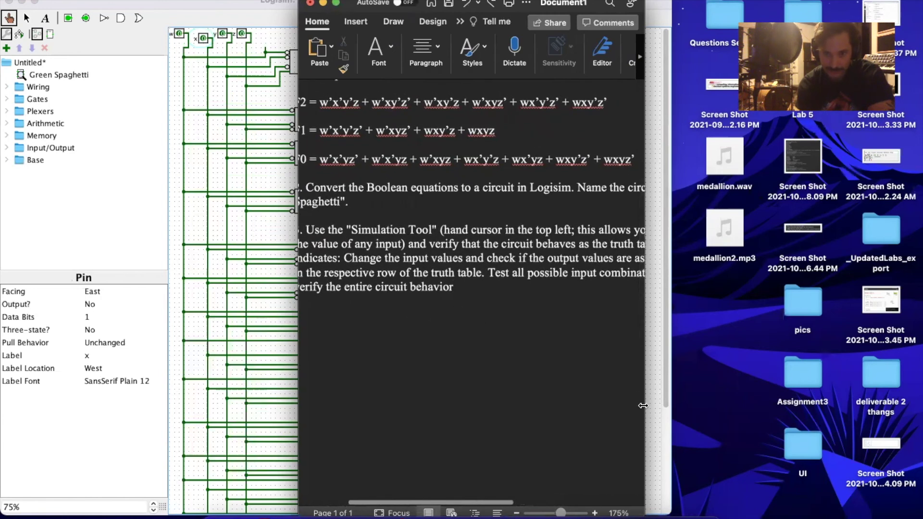
left_click_drag(645, 407, 816, 405)
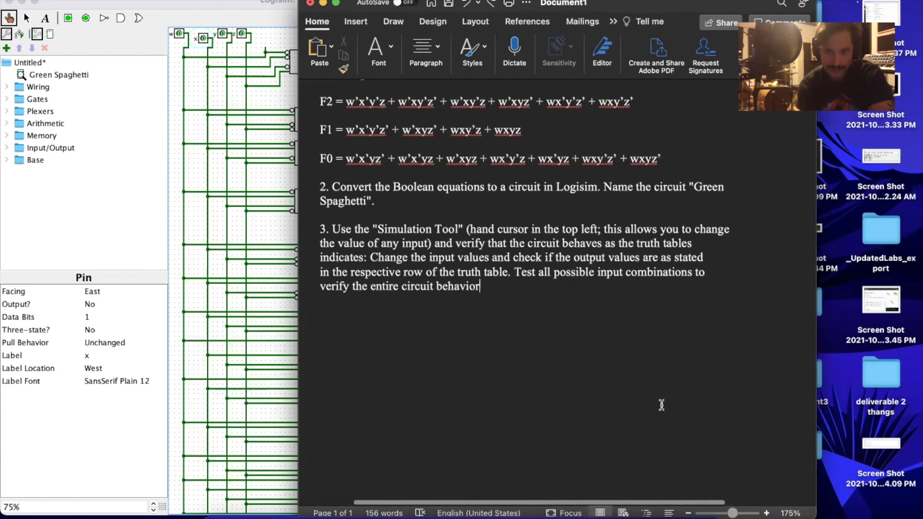
scroll(662, 405, "down", 1)
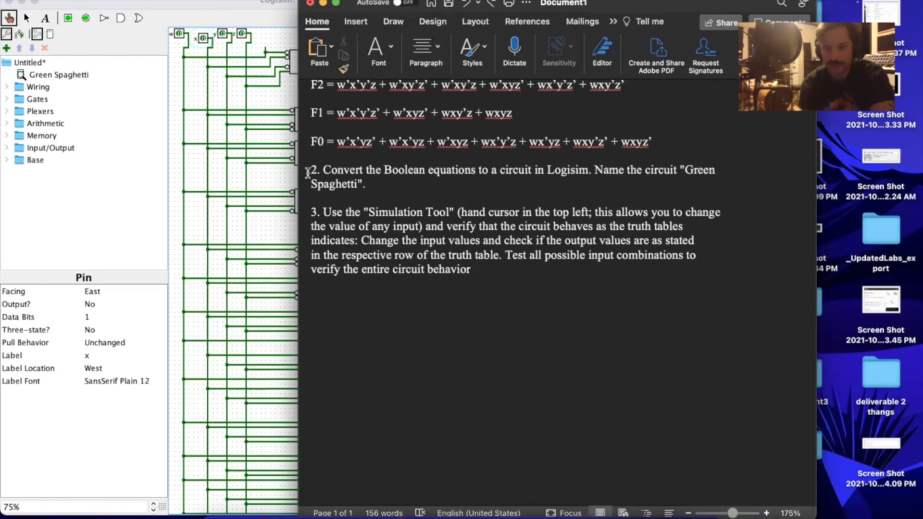
- Minimize the Word document, open SER232-Assignment2.pdf from Downloads, and arrange it beside the Logisim window
left_click(326, 4)
left_click(655, 501)
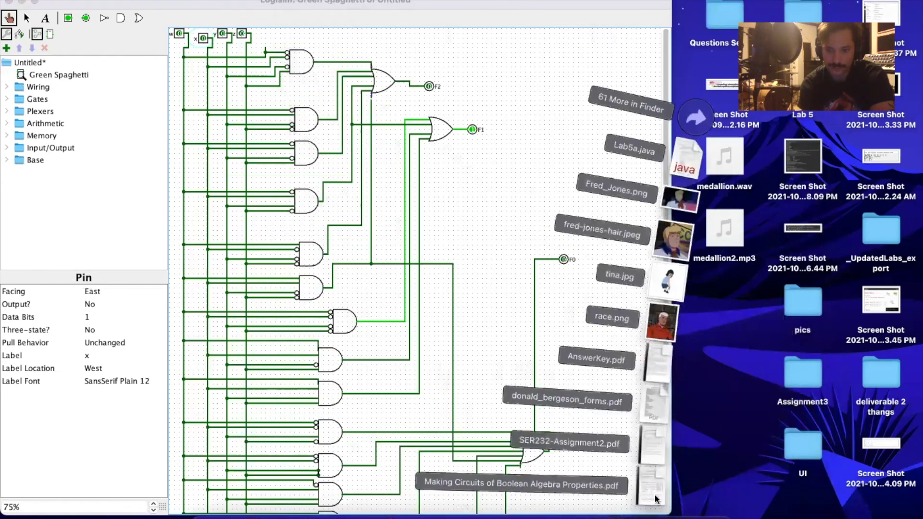
left_click(649, 450)
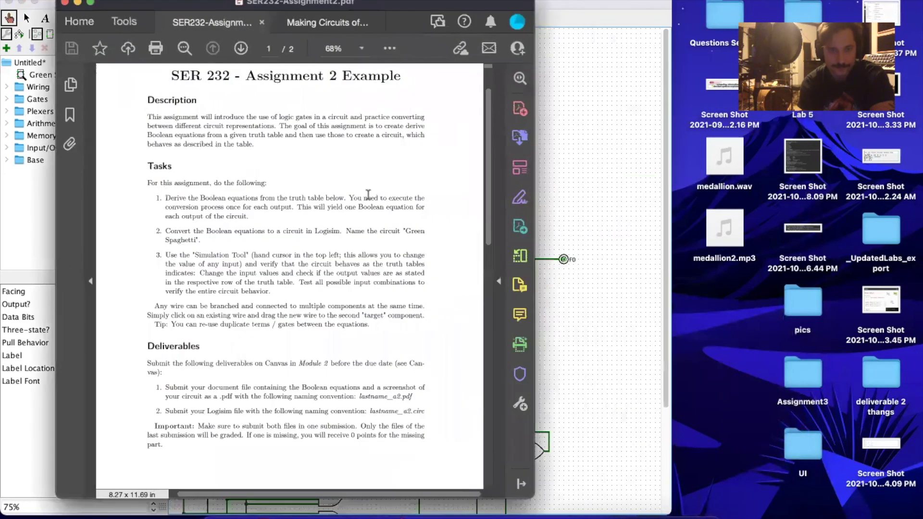
left_click_drag(187, 5, 653, 8)
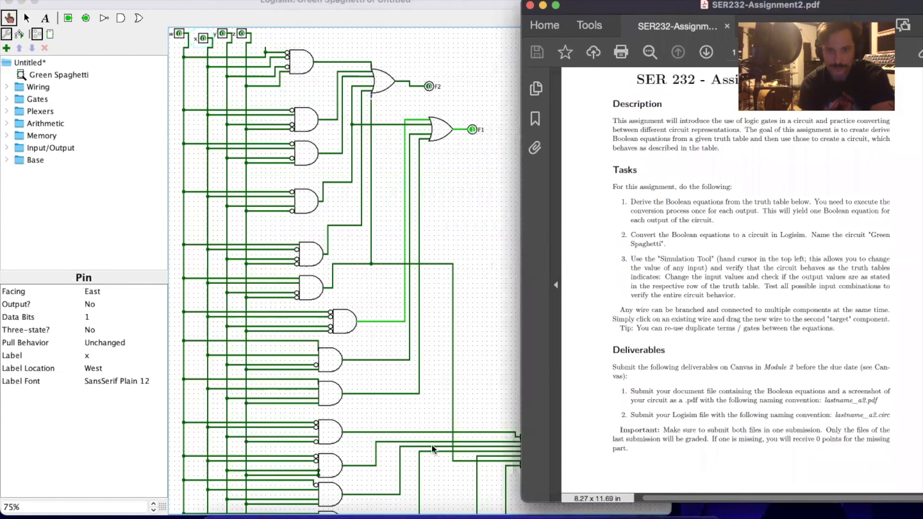
left_click_drag(169, 4, 104, 6)
left_click(499, 262)
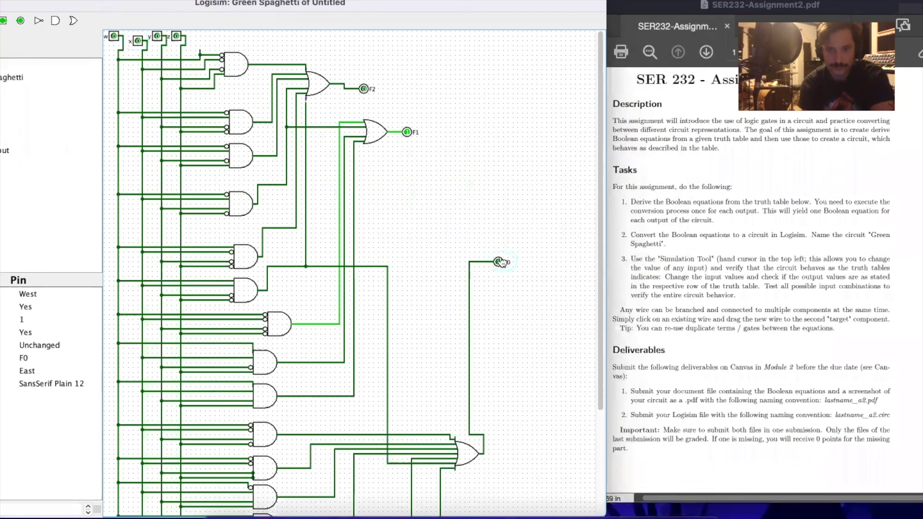
left_click_drag(126, 6, 221, 44)
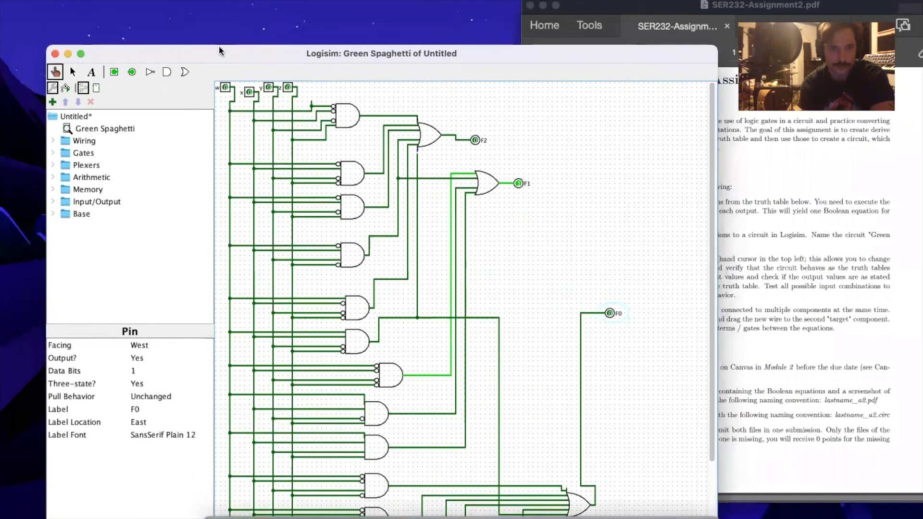
- Move output pins F0, F2 and F1 into one vertical column near the F2 and F1 OR gates
left_click(56, 58)
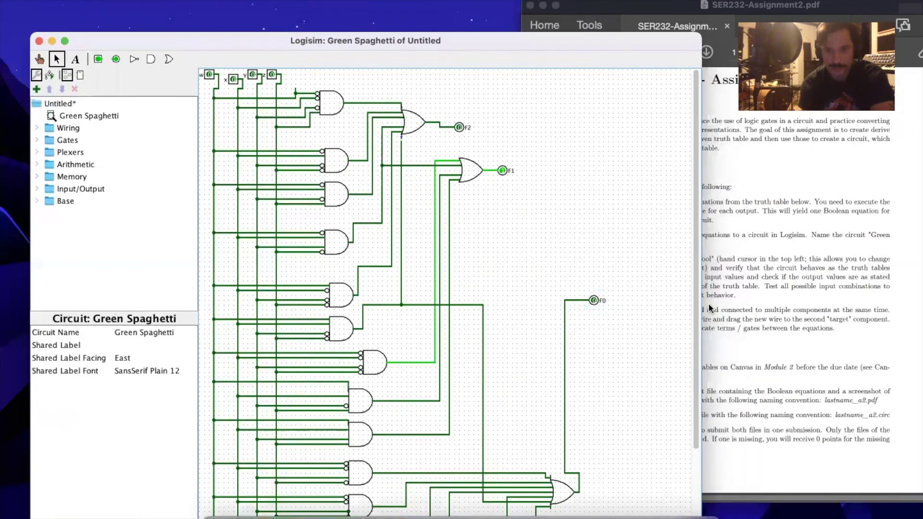
left_click_drag(594, 300, 548, 186)
left_click_drag(460, 127, 547, 132)
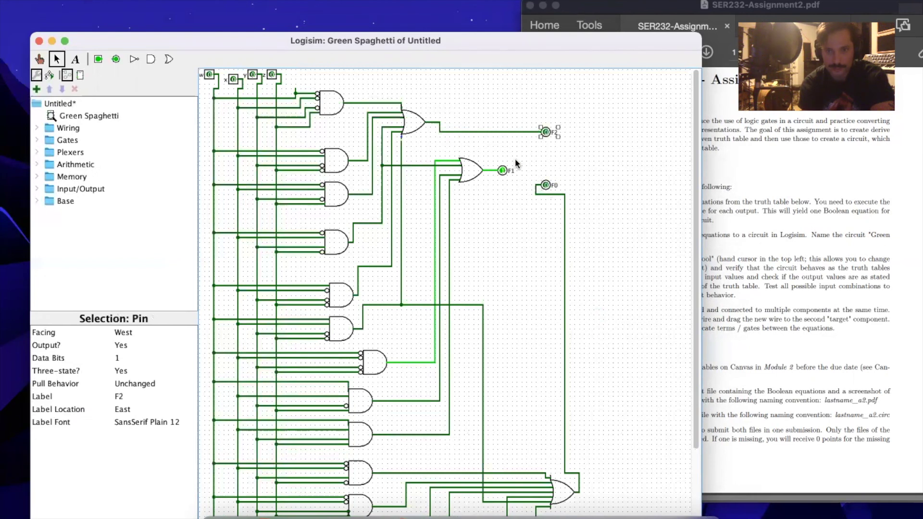
left_click_drag(503, 172, 528, 172)
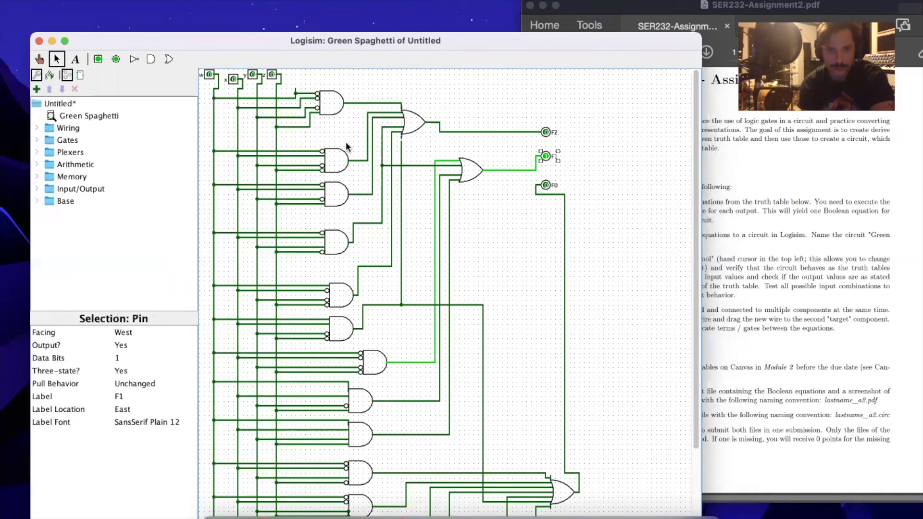
left_click_drag(244, 38, 244, 13)
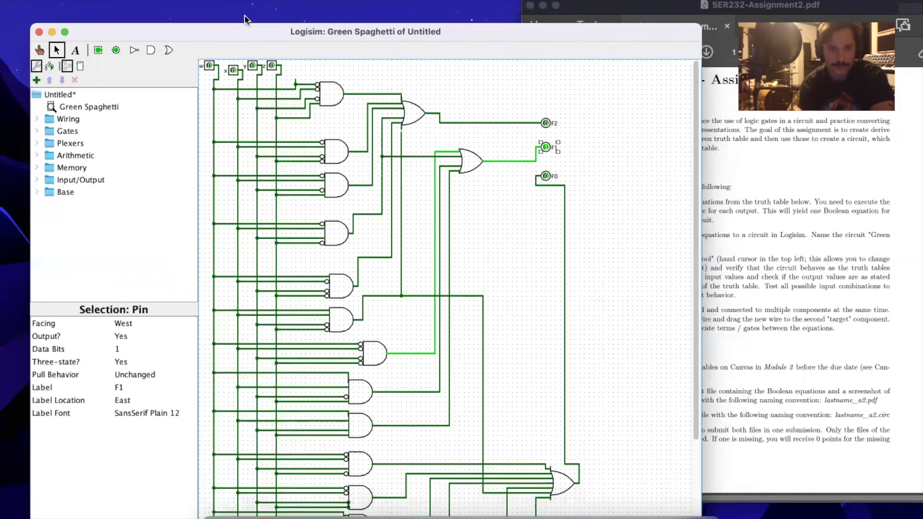
left_click(184, 518)
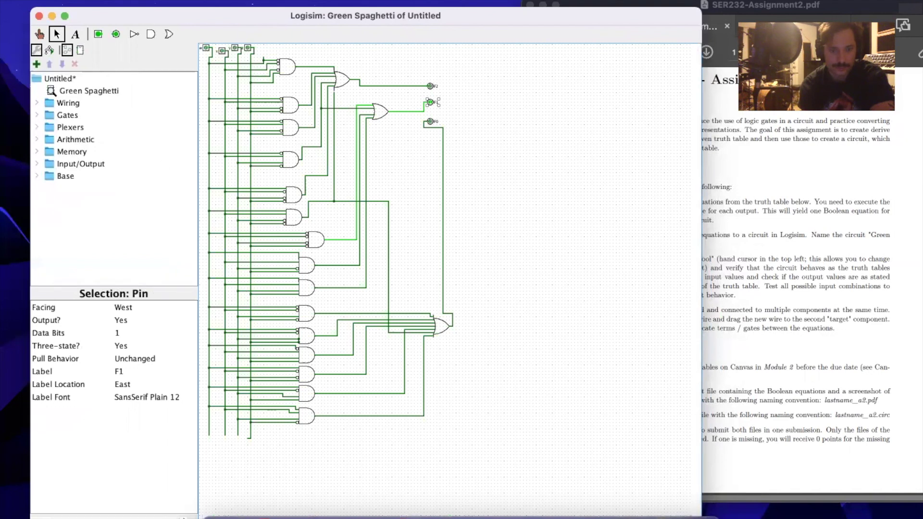
left_click(184, 518)
left_click(184, 518)
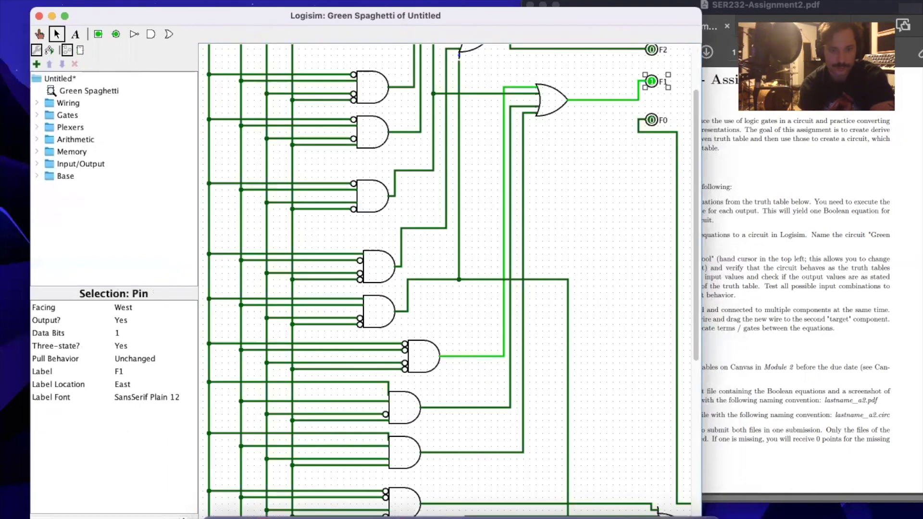
left_click(184, 518)
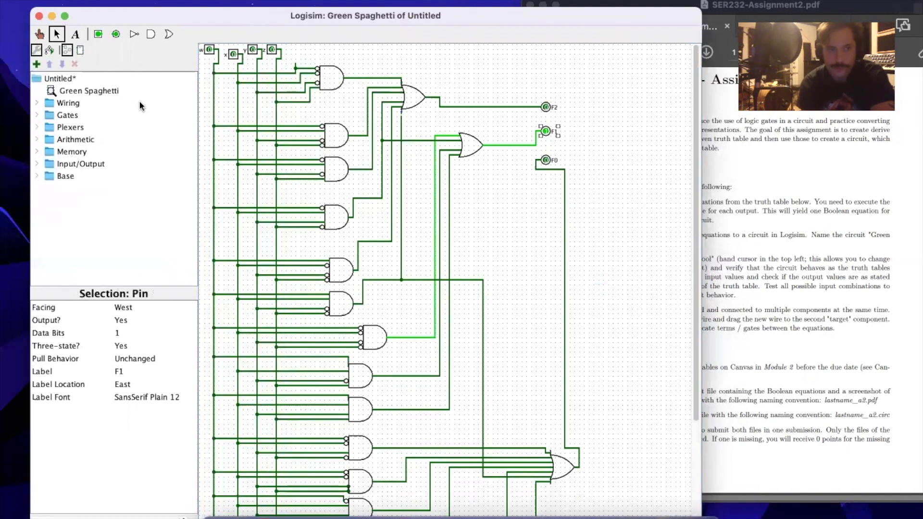
- Set input y to 1 and compare the circuit's outputs with the truth table on page 2 of the assignment PDF
left_click(40, 35)
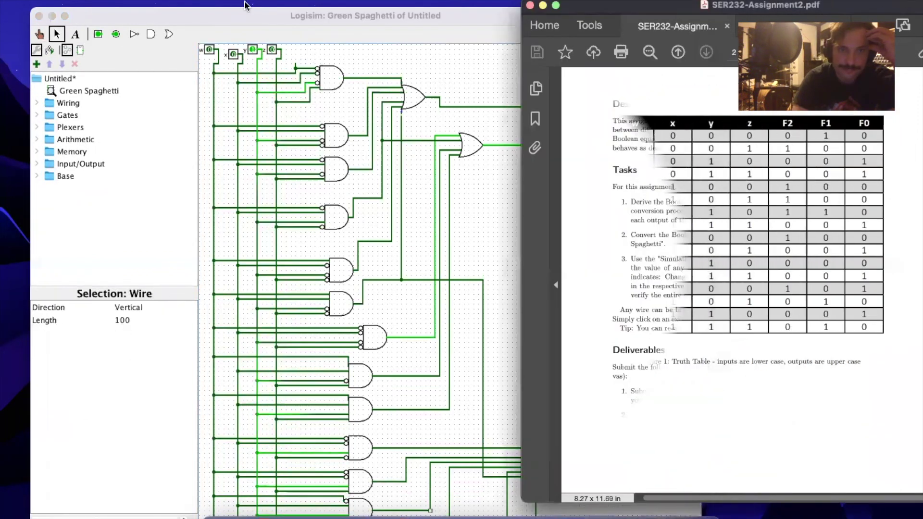
left_click_drag(239, 14, 109, 8)
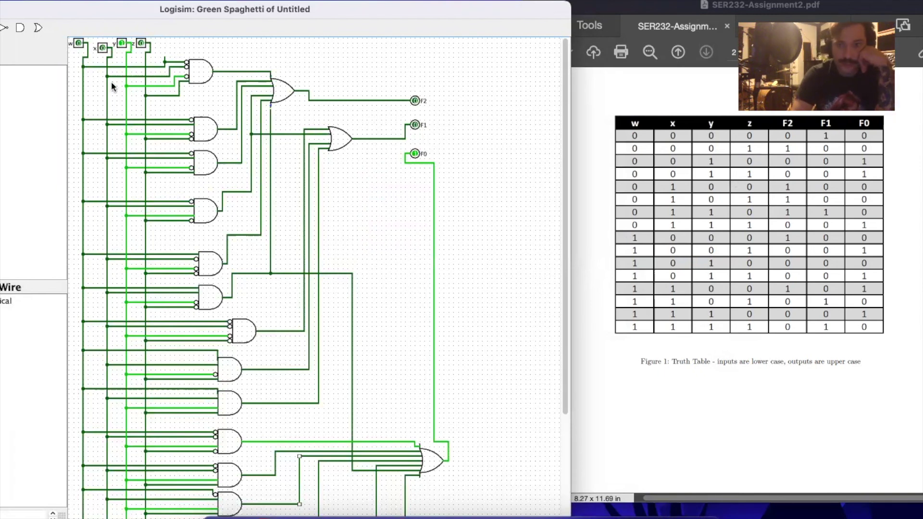
left_click(122, 44)
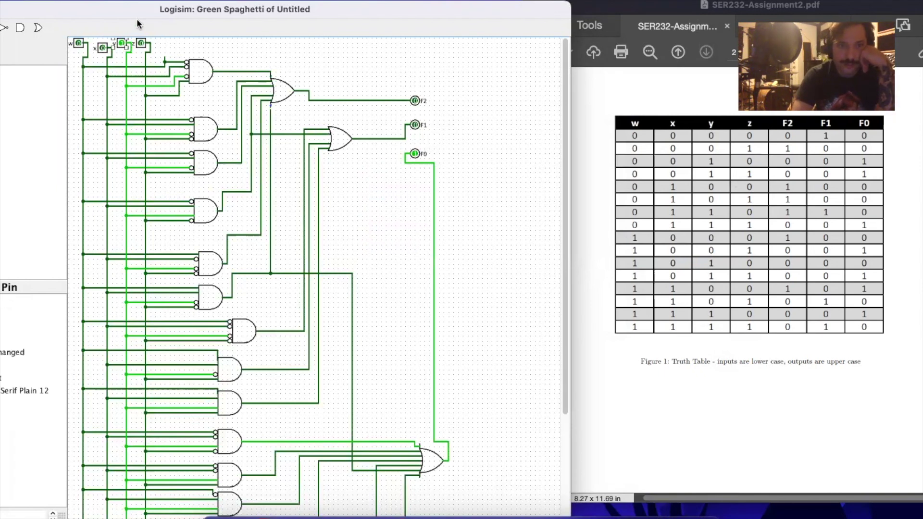
left_click_drag(133, 10, 163, 14)
left_click(32, 27)
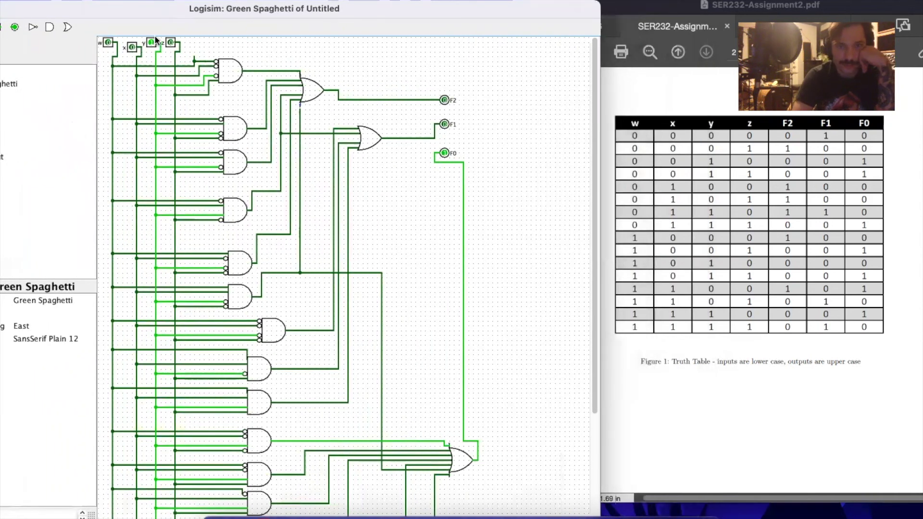
- Test the wxyz = 0001 row by setting y to 0 and z to 1, and return z to 0
left_click(151, 43)
left_click(172, 44)
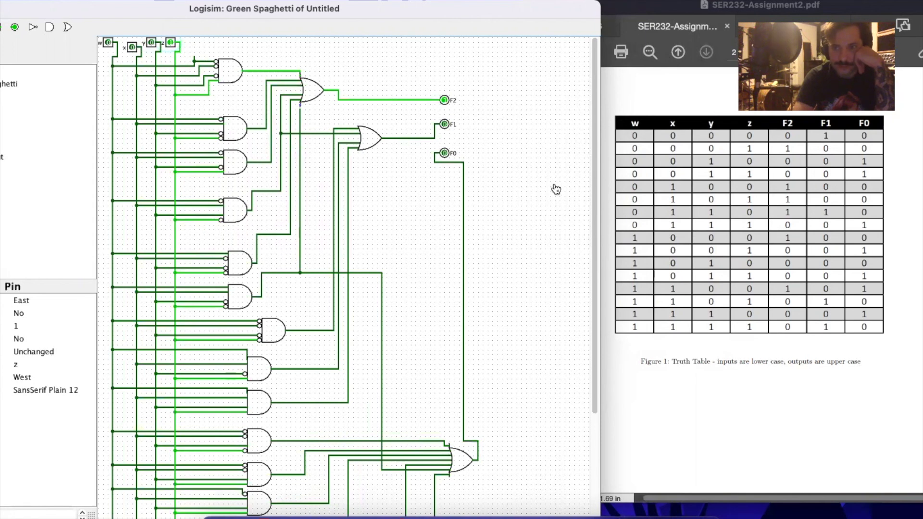
left_click(172, 45)
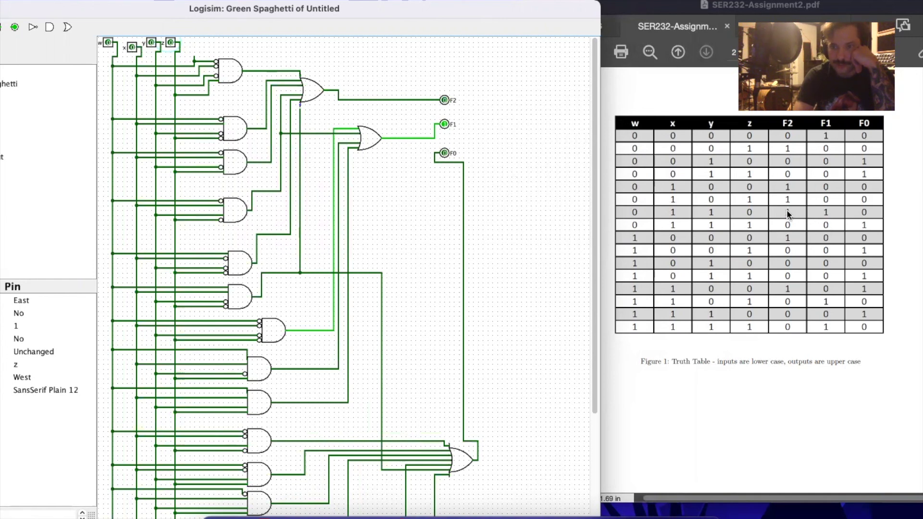
- Test the wxyz = 0110 row by setting x and y to 1, and return both to 0
left_click(131, 47)
left_click(151, 43)
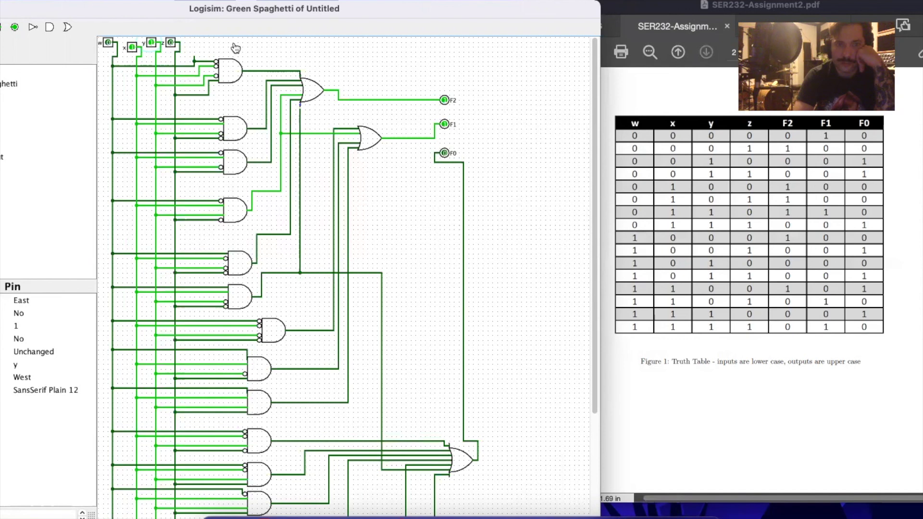
left_click(152, 44)
left_click(129, 48)
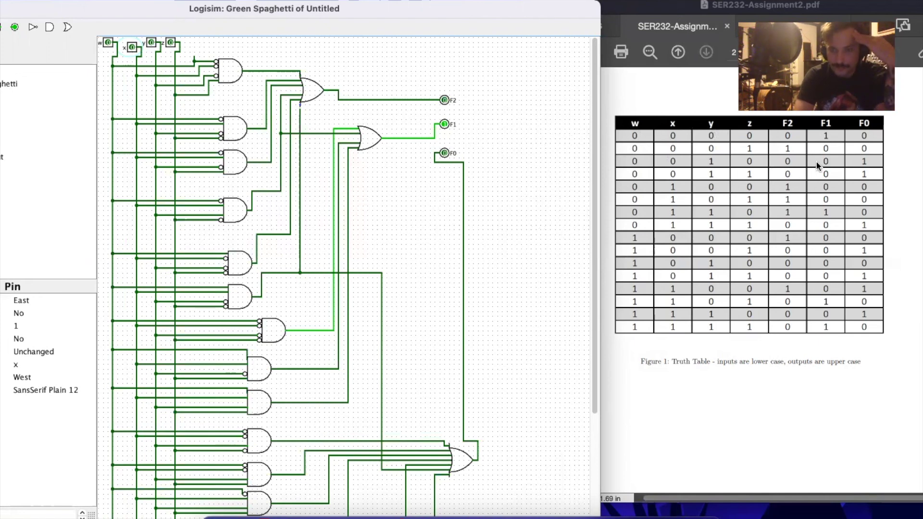
- Set w, x, y and z to 1 and check the whole circuit against the truth table's last row
left_click(108, 43)
left_click(131, 48)
left_click(151, 44)
left_click(170, 44)
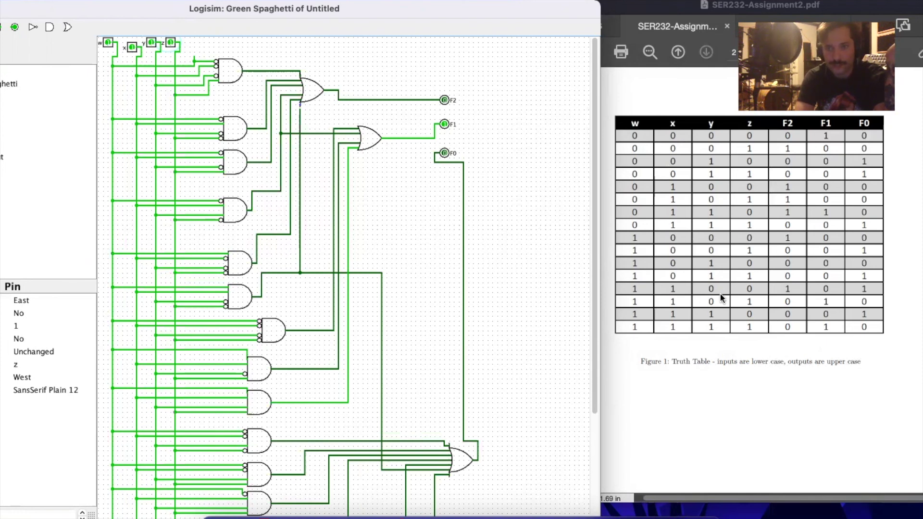
left_click(710, 360)
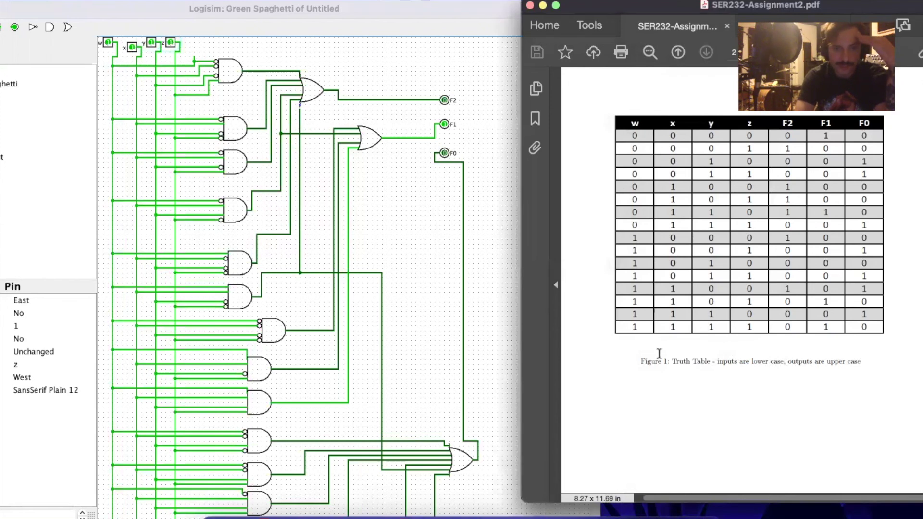
left_click(467, 291)
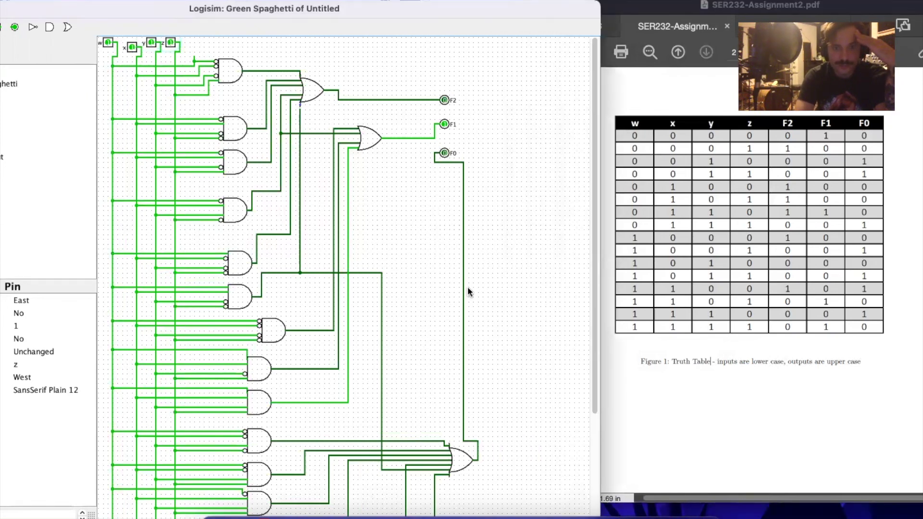
scroll(468, 290, "down", 10)
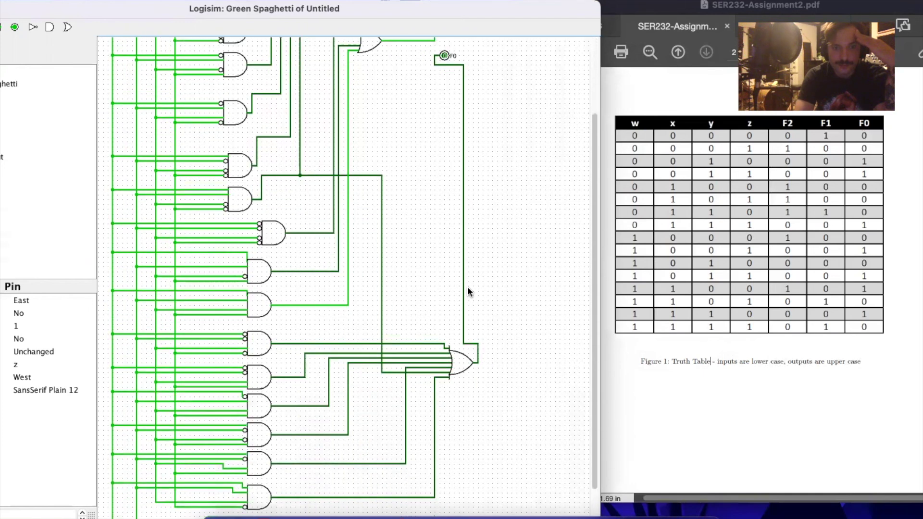
scroll(468, 290, "up", 5)
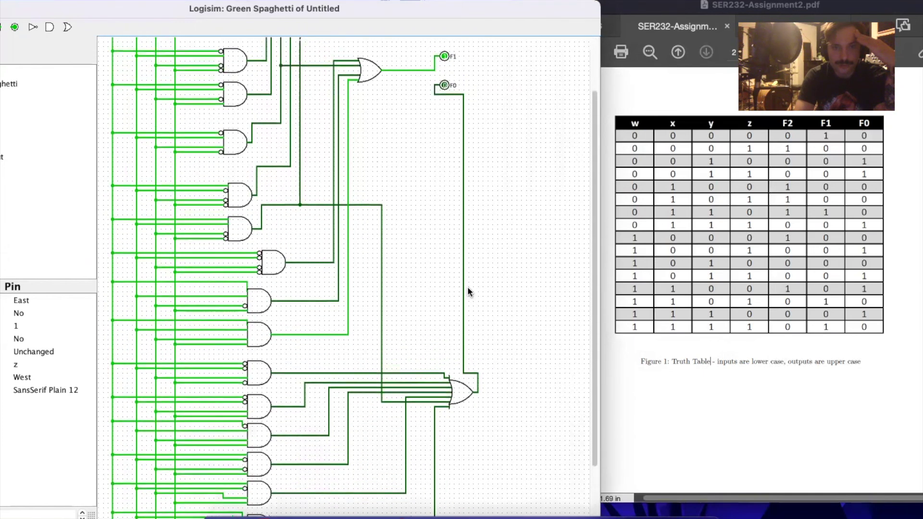
scroll(468, 289, "up", 4)
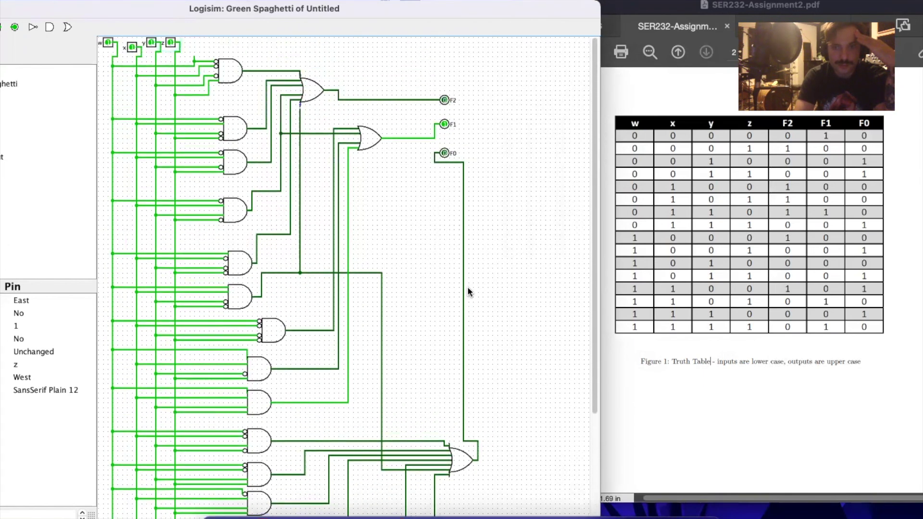